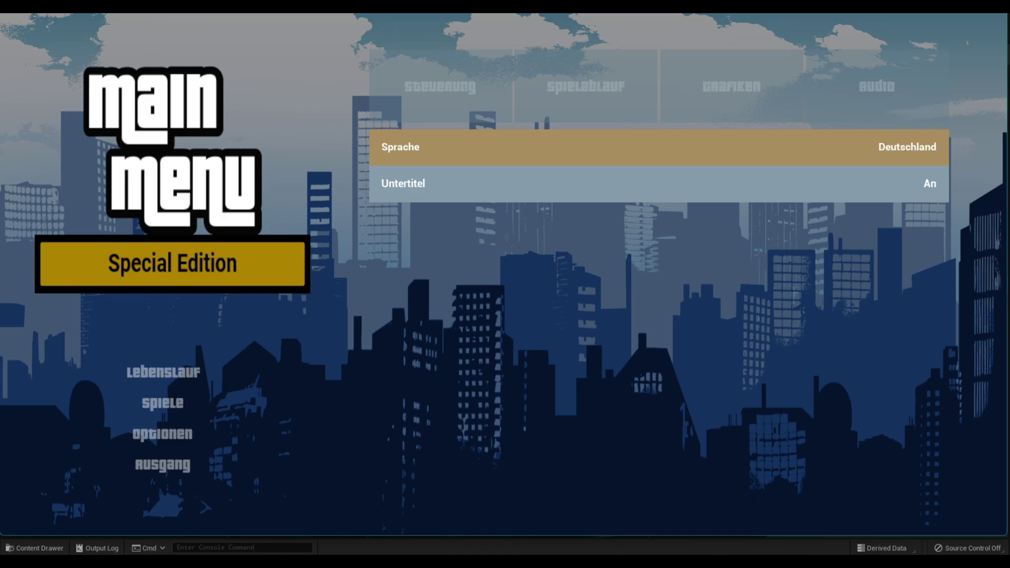
- Cycle the language option in the running game's menu from Deutschland to Português to preview the translated texts
key(Right)
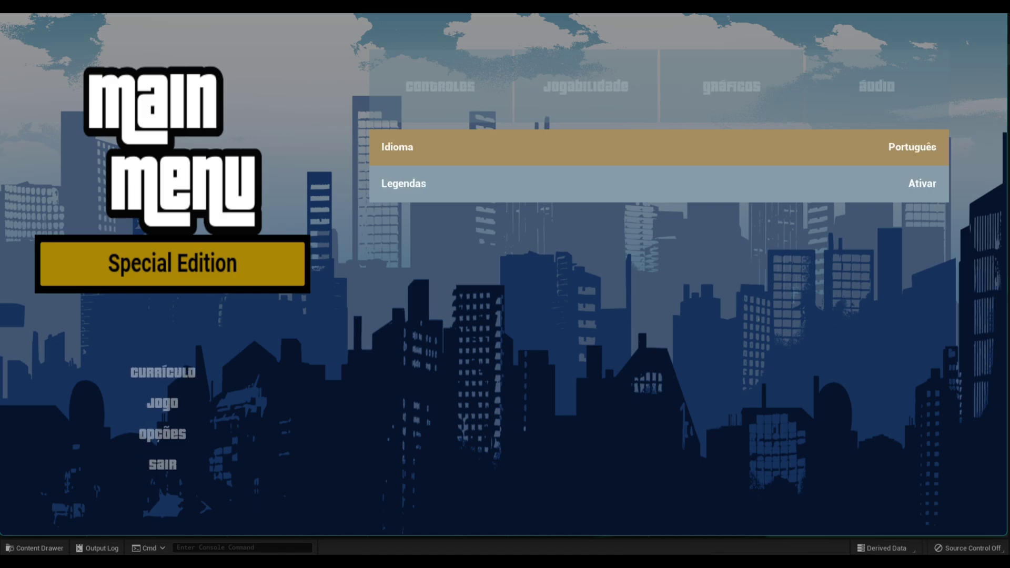
key(Right)
key(Right)
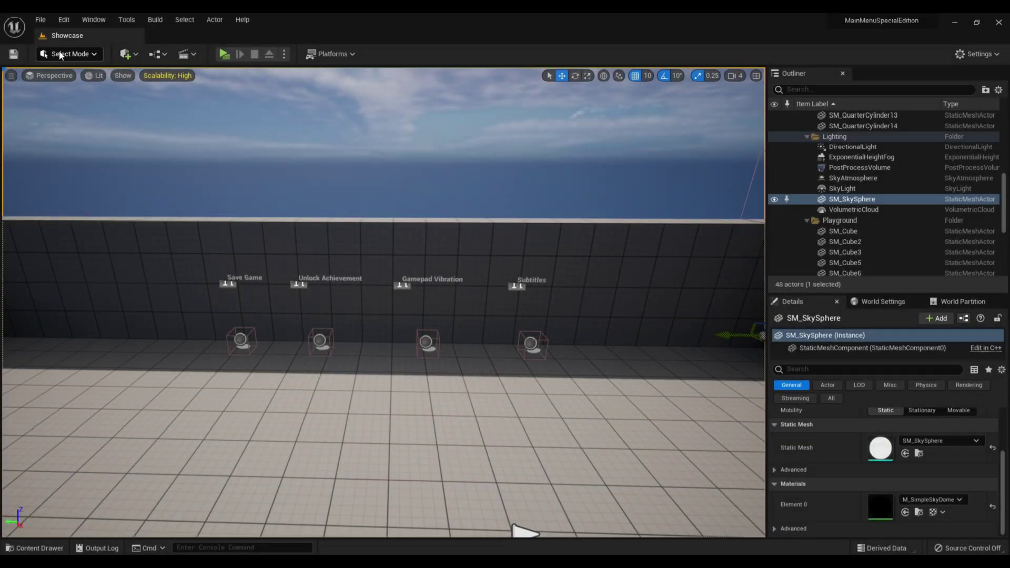
- Open the project settings and filter them by "cult" to reach the packaging localization options
click(64, 20)
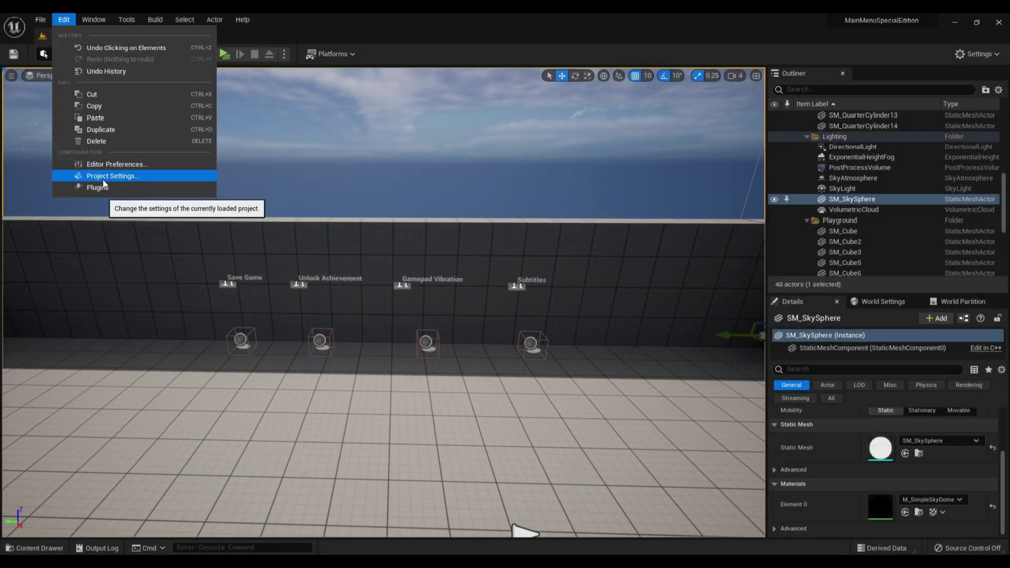
click(130, 178)
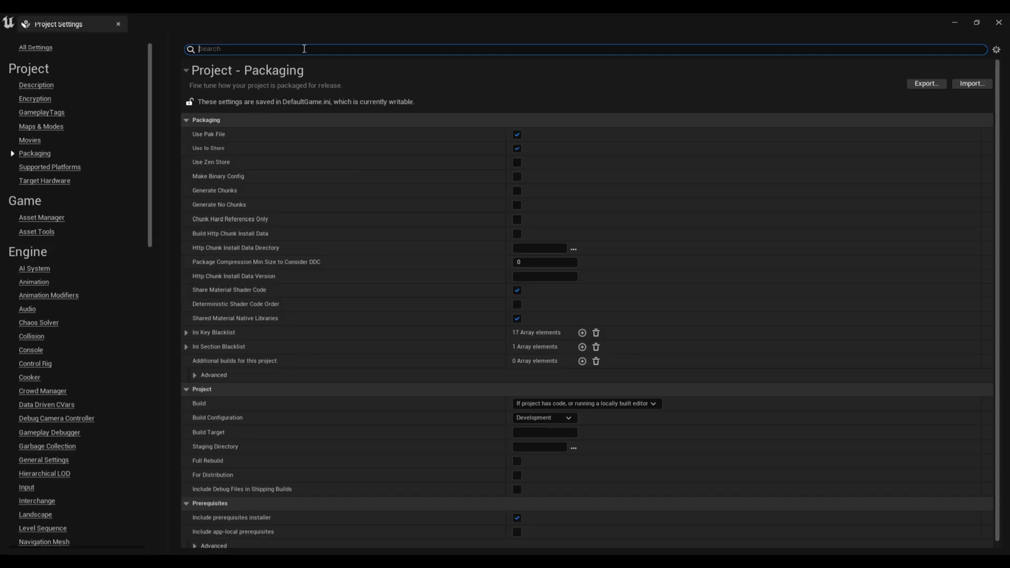
click(304, 49)
text(cult)
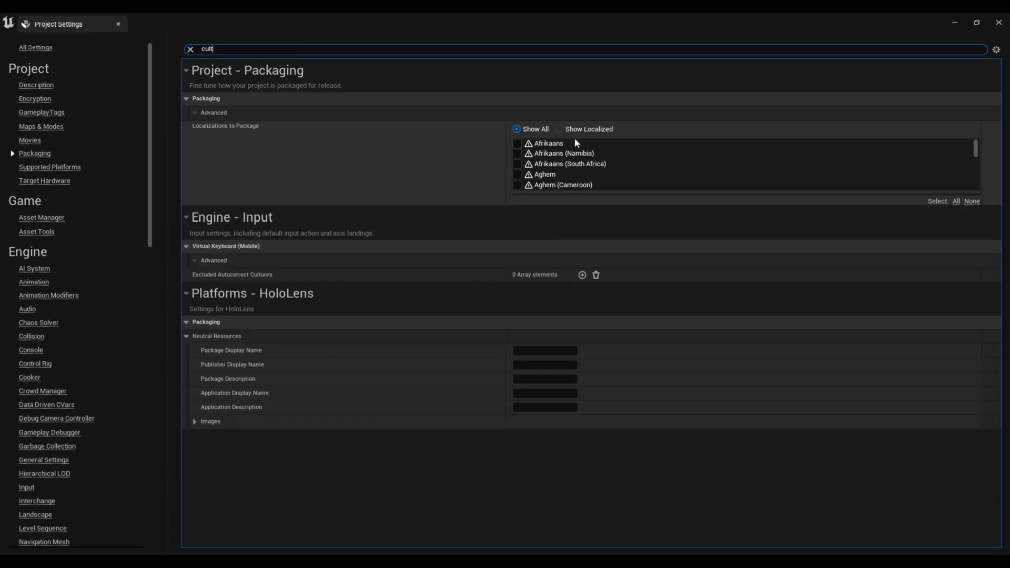
- Enable German in the Localizations to Package list of the packaging settings
scroll(576, 174, down, 5)
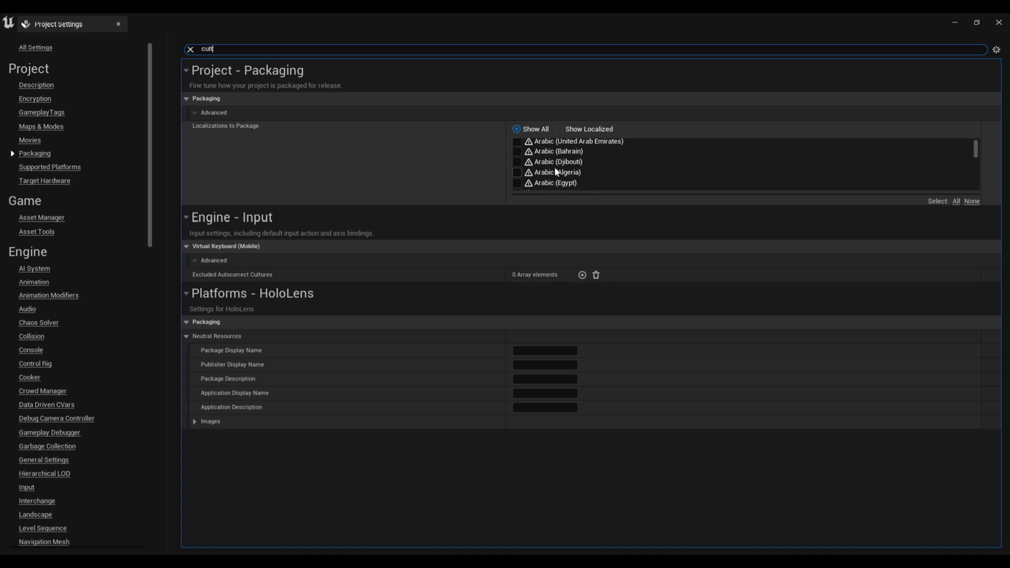
scroll(575, 177, down, 6)
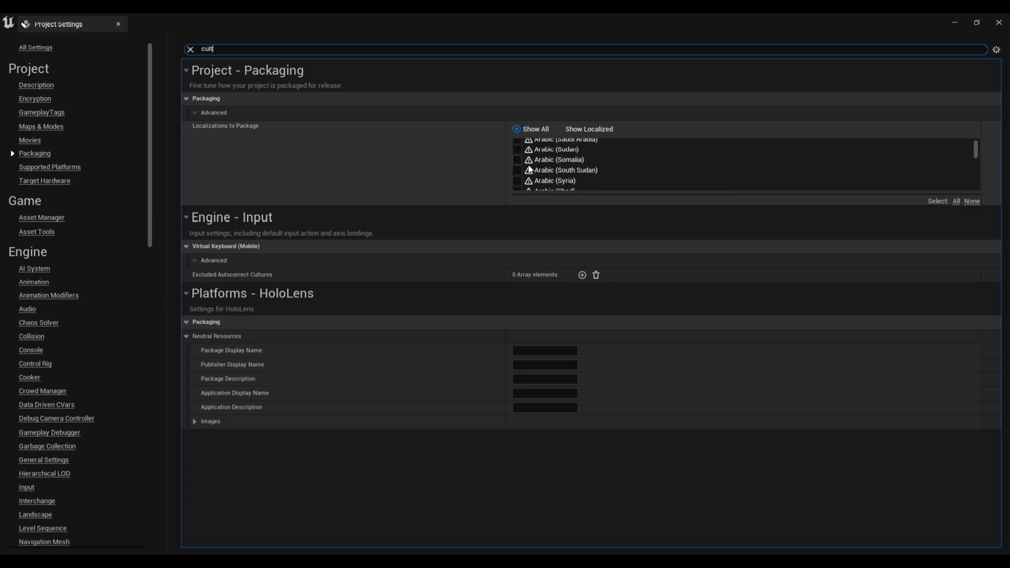
scroll(597, 176, down, 4)
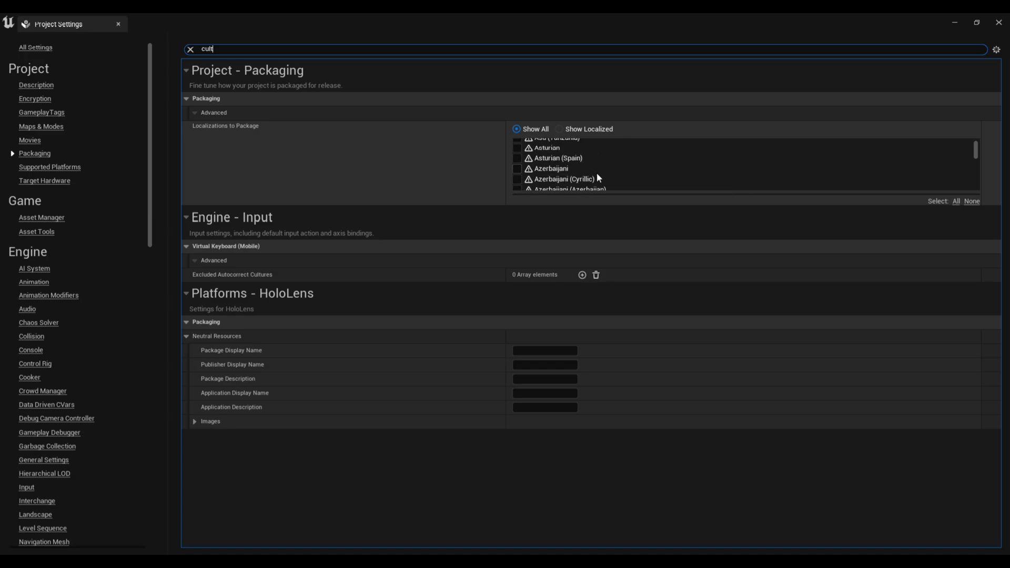
scroll(598, 177, down, 5)
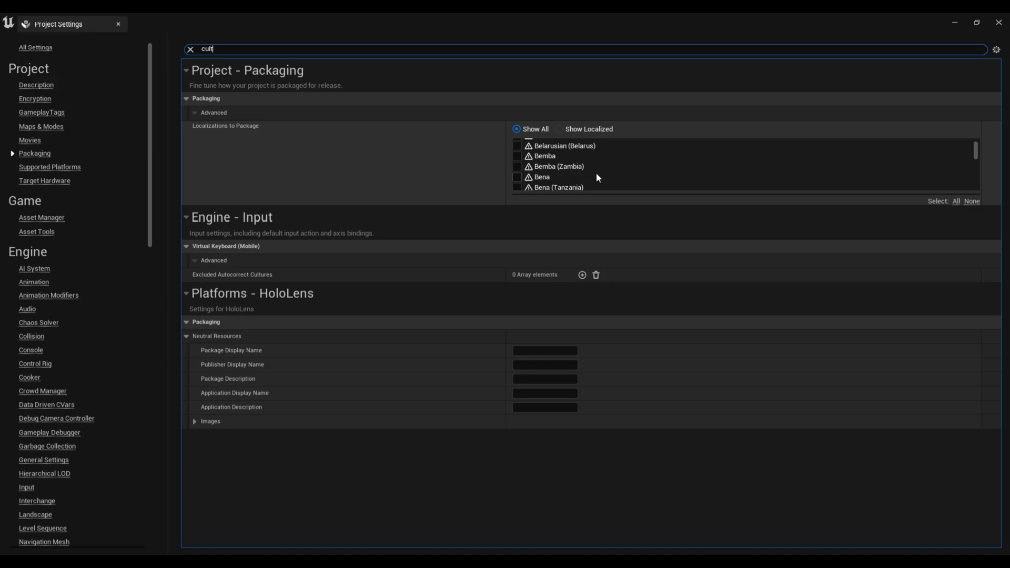
scroll(597, 178, down, 5)
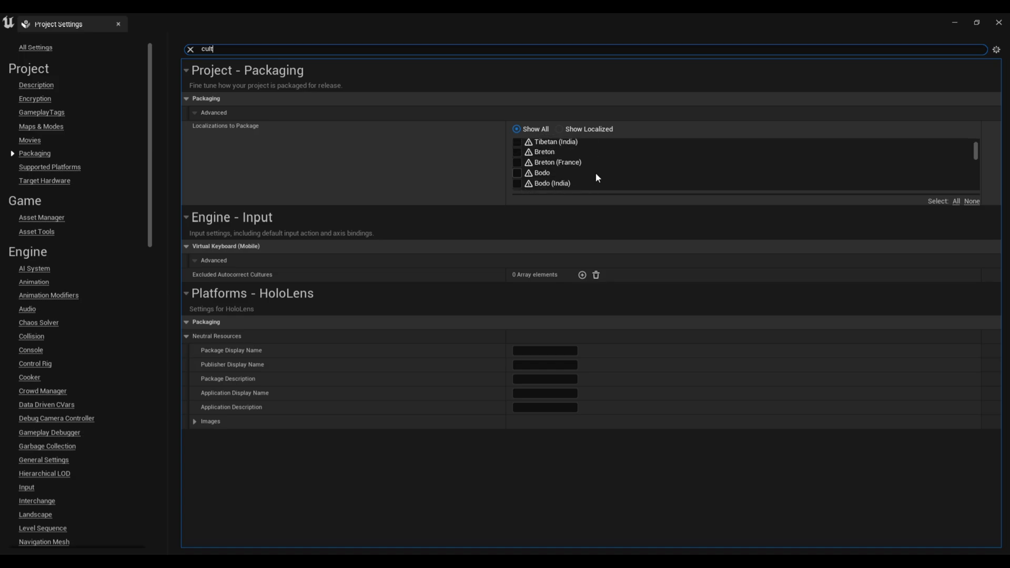
scroll(597, 177, down, 5)
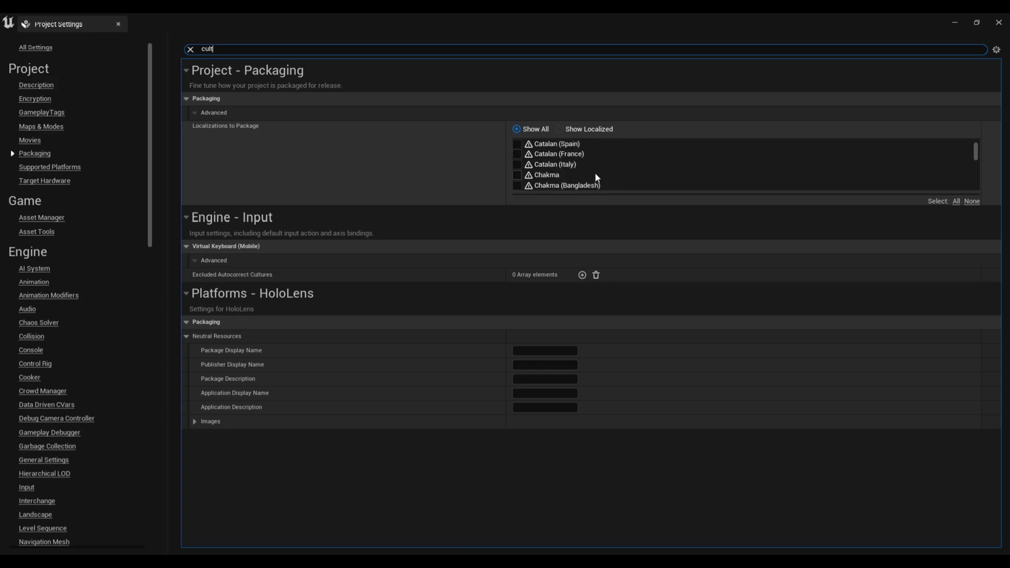
scroll(596, 177, down, 5)
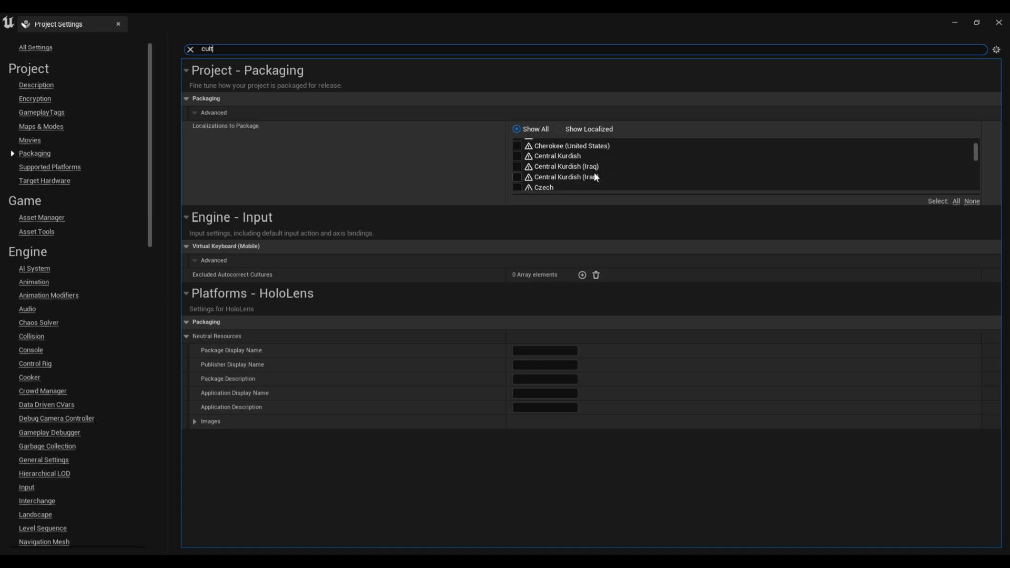
scroll(596, 177, down, 1)
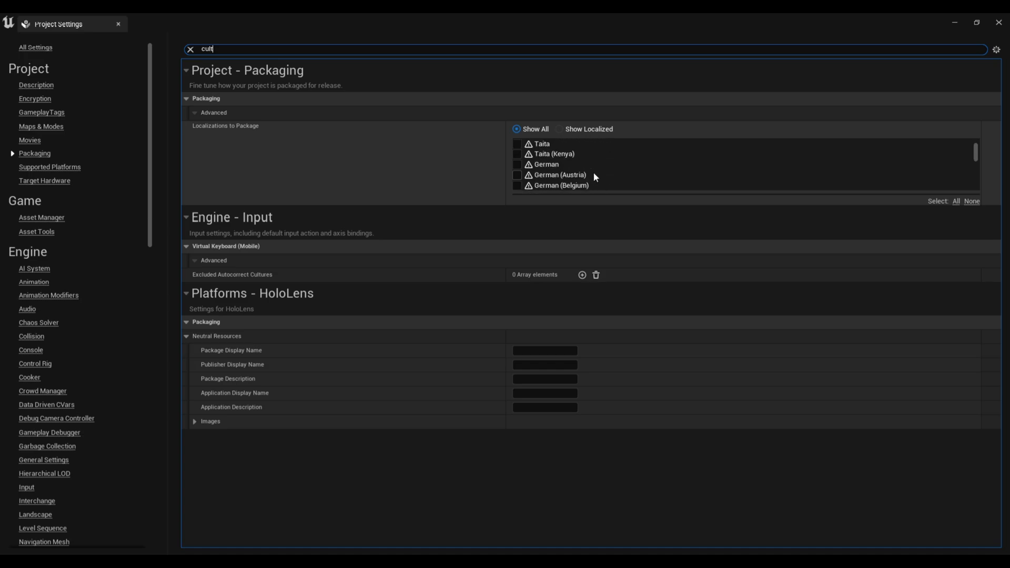
scroll(595, 178, down, 2)
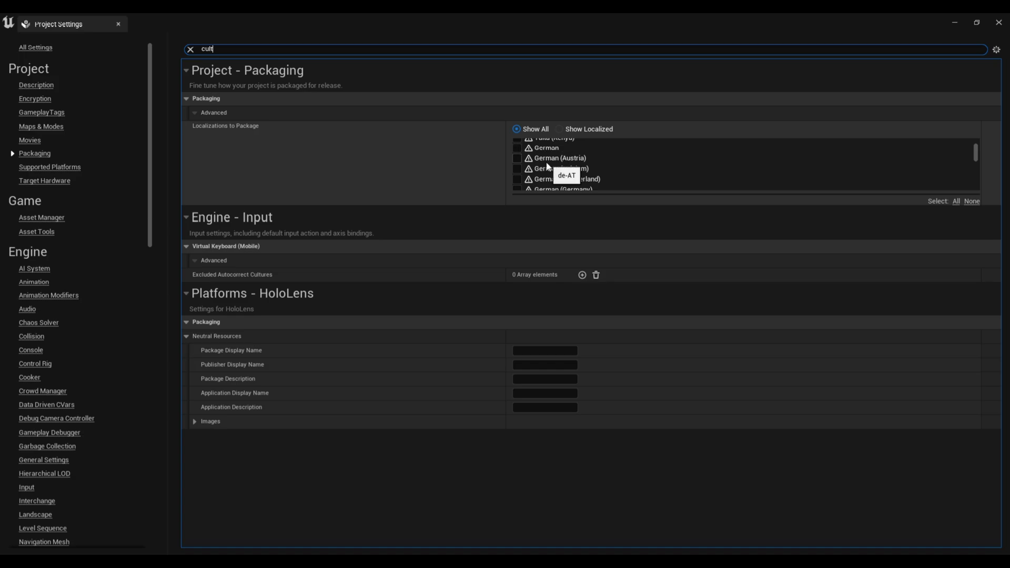
click(518, 148)
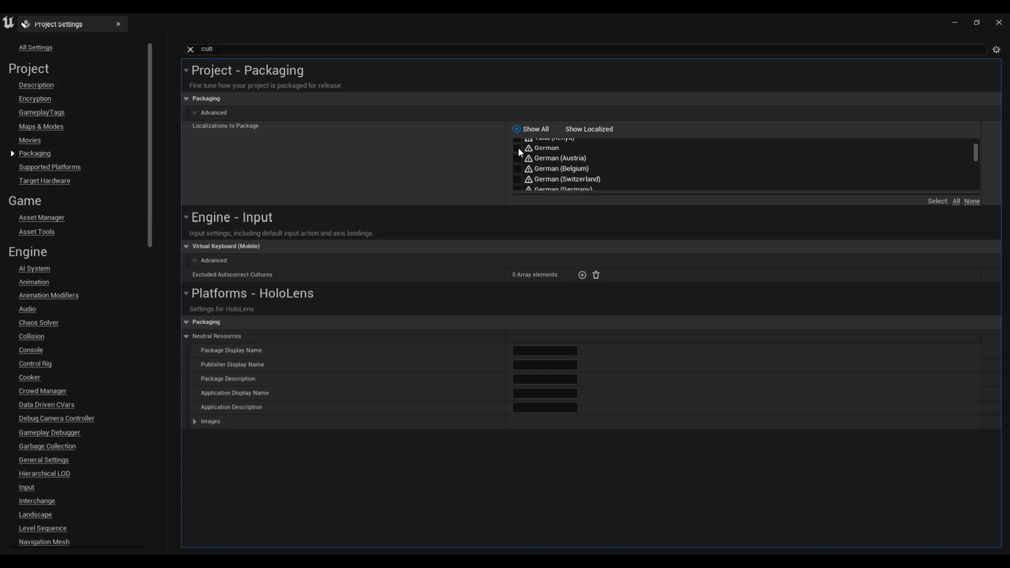
- Look through the Localizations to Package list from the German variants past the English ones to the Spanish entry
scroll(557, 160, down, 2)
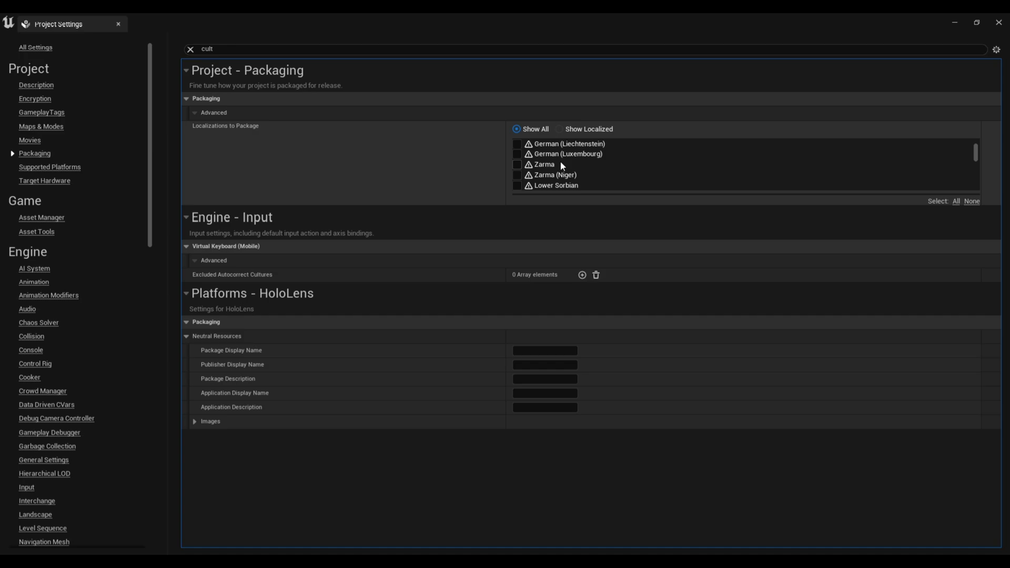
scroll(560, 160, down, 2)
scroll(567, 167, down, 4)
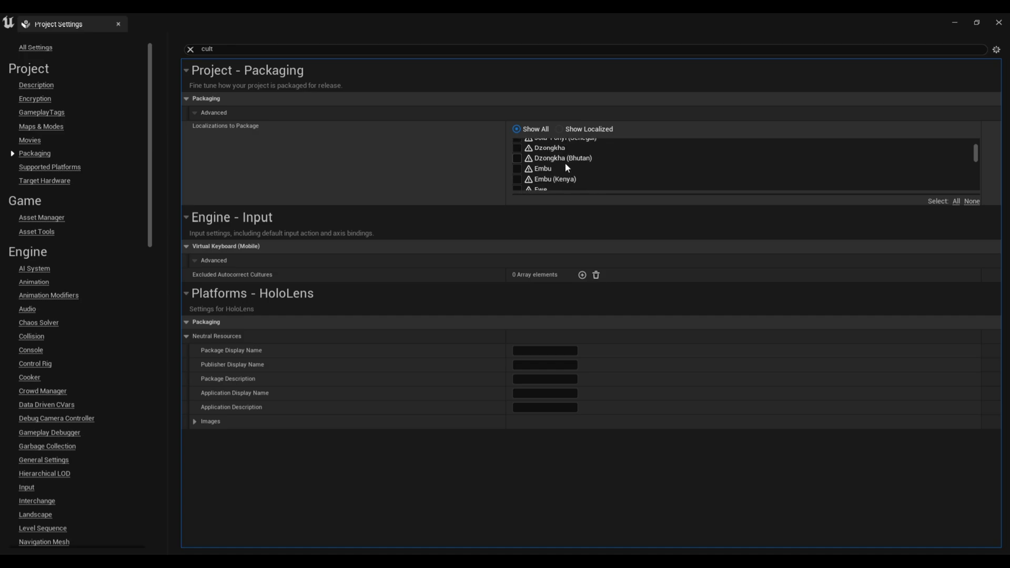
scroll(565, 164, down, 2)
click(545, 170)
scroll(557, 171, down, 5)
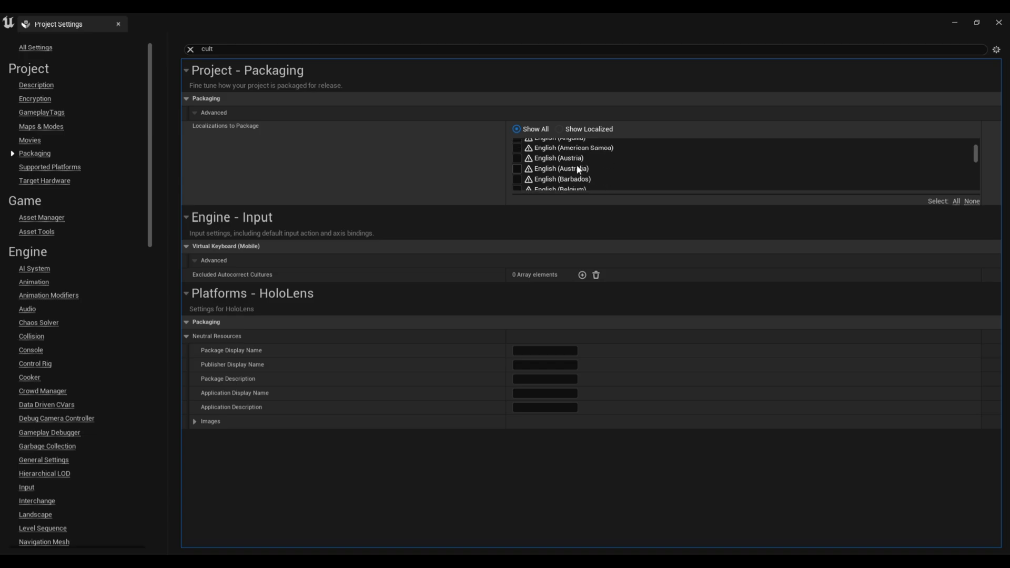
scroll(578, 169, down, 4)
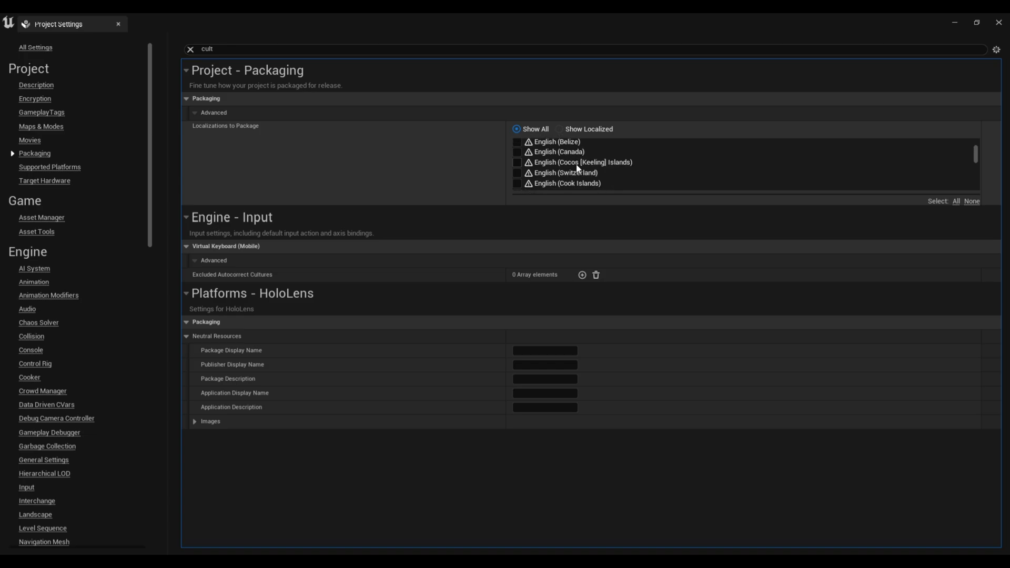
scroll(578, 167, down, 5)
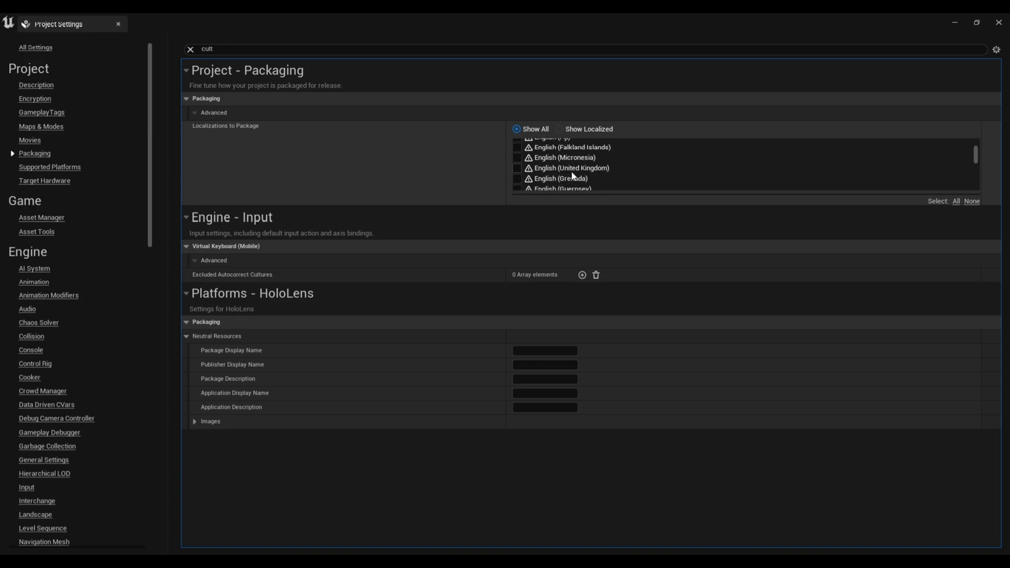
scroll(573, 177, down, 5)
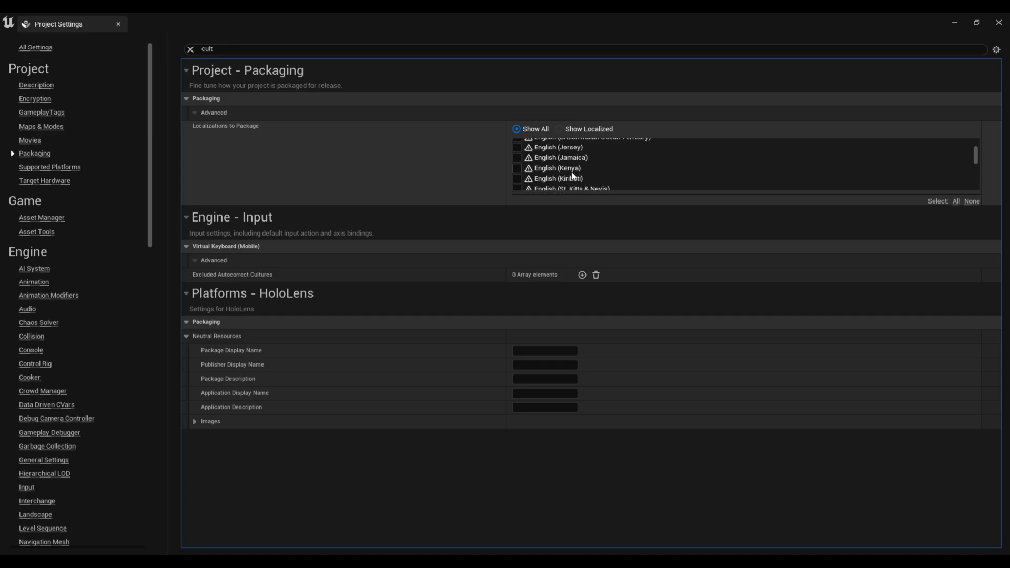
scroll(573, 176, down, 5)
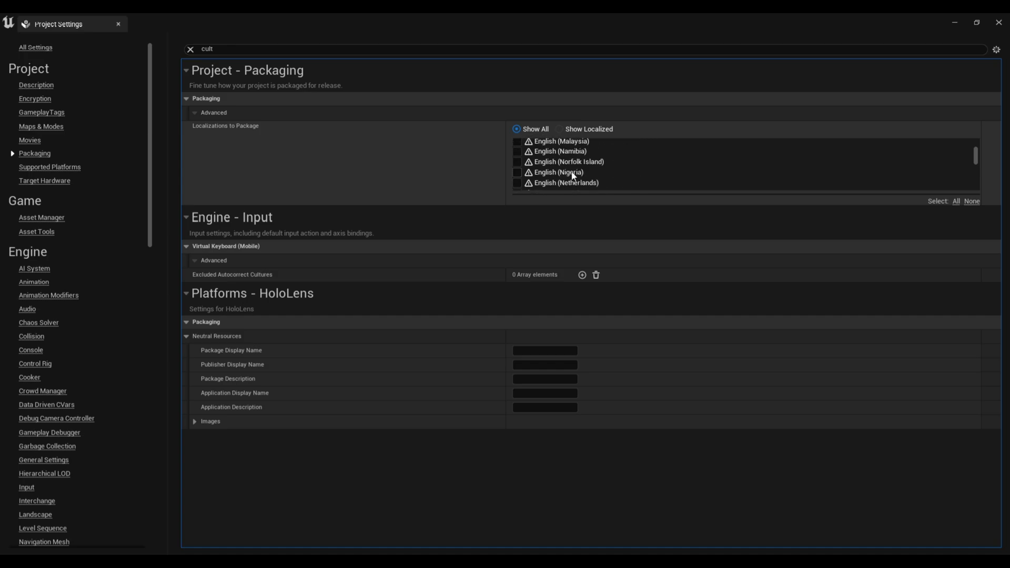
scroll(574, 176, down, 5)
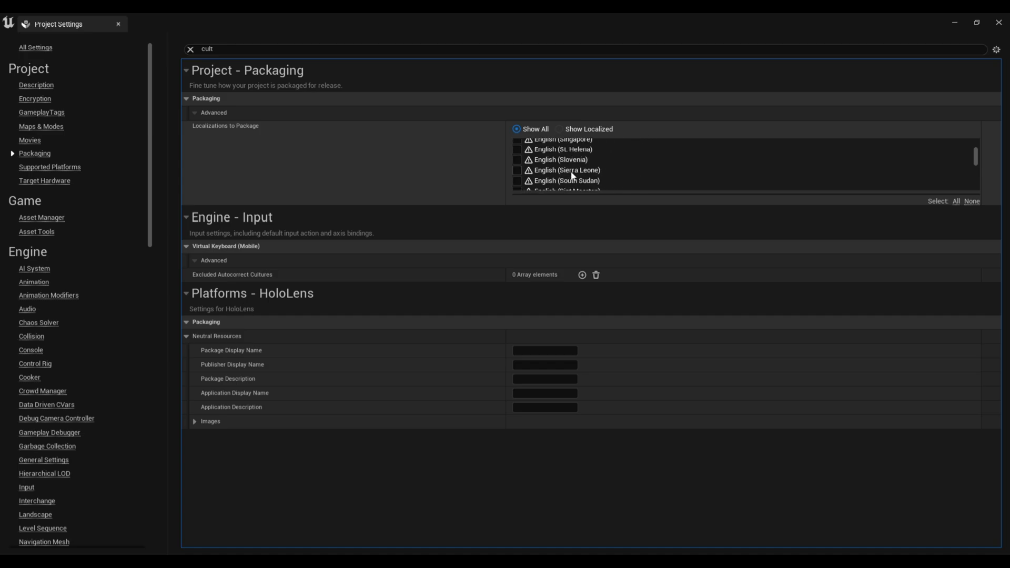
scroll(573, 177, down, 5)
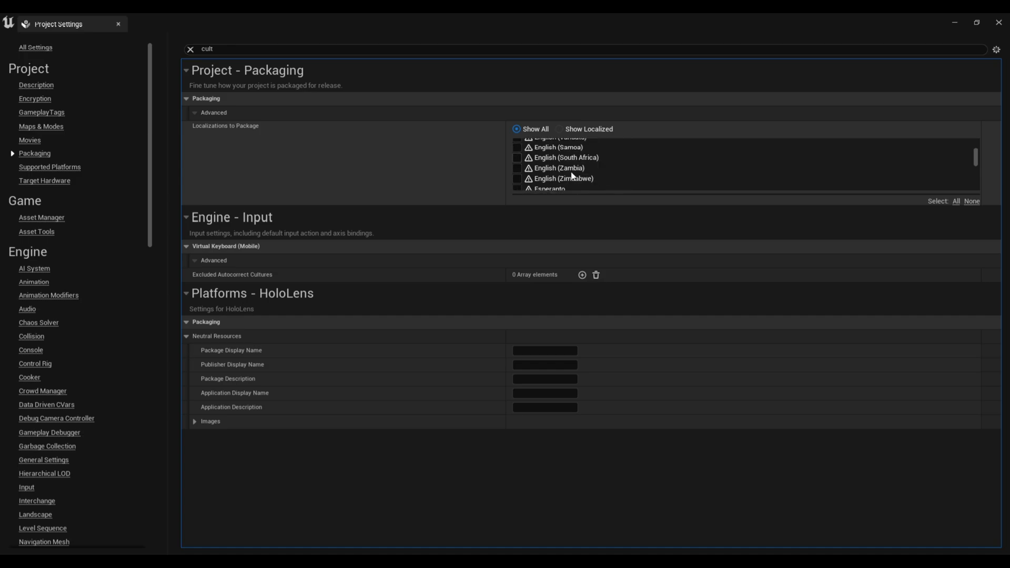
scroll(572, 175, down, 10)
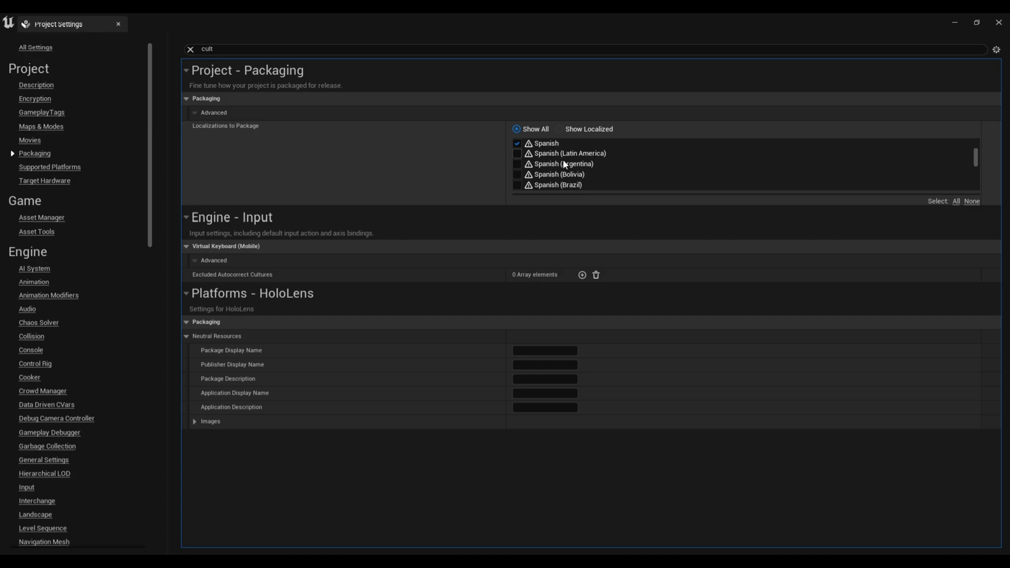
- Look through the Localizations to Package list from the Spanish variants to the French entry
scroll(565, 165, down, 6)
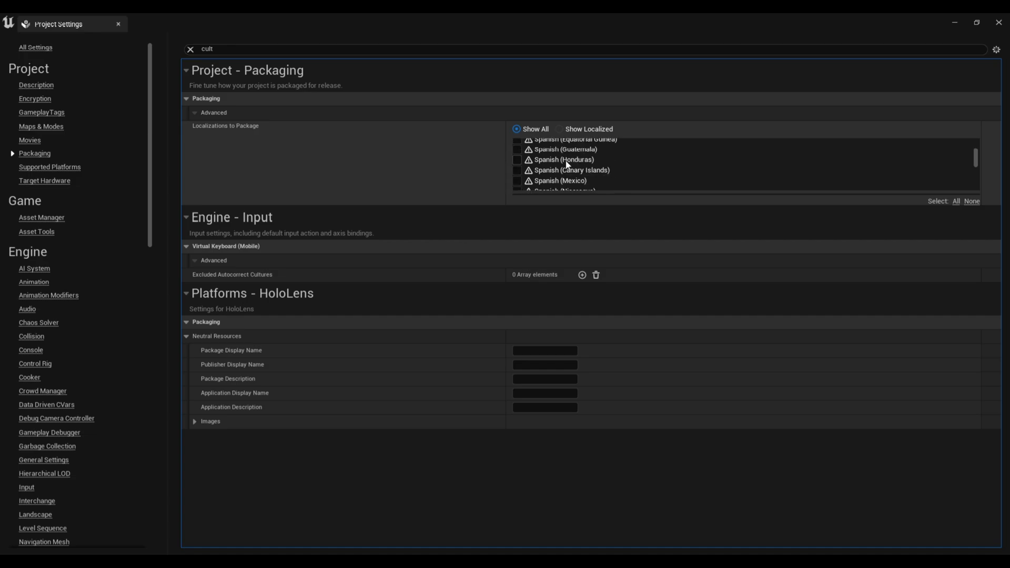
scroll(567, 165, down, 6)
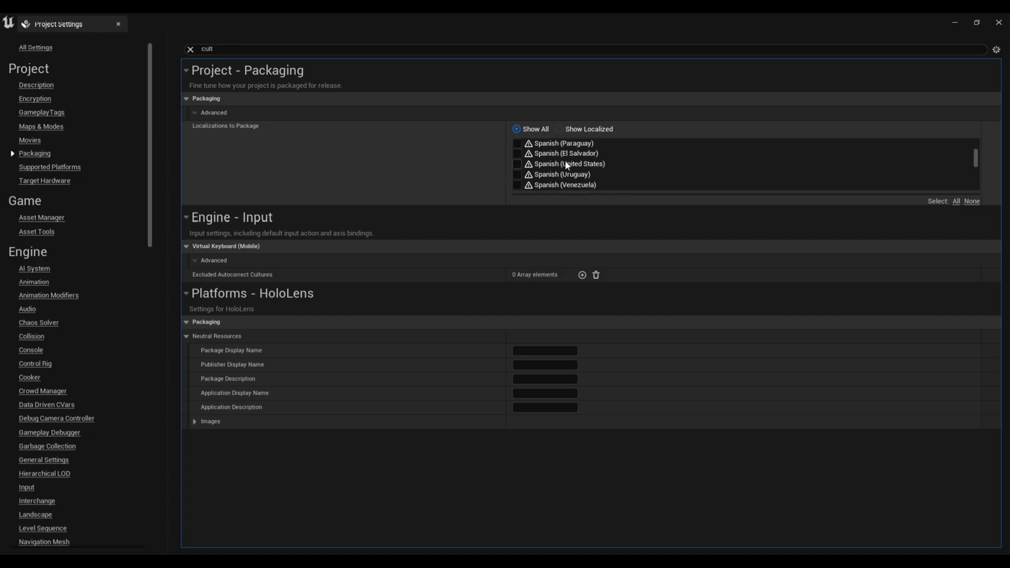
scroll(566, 165, down, 5)
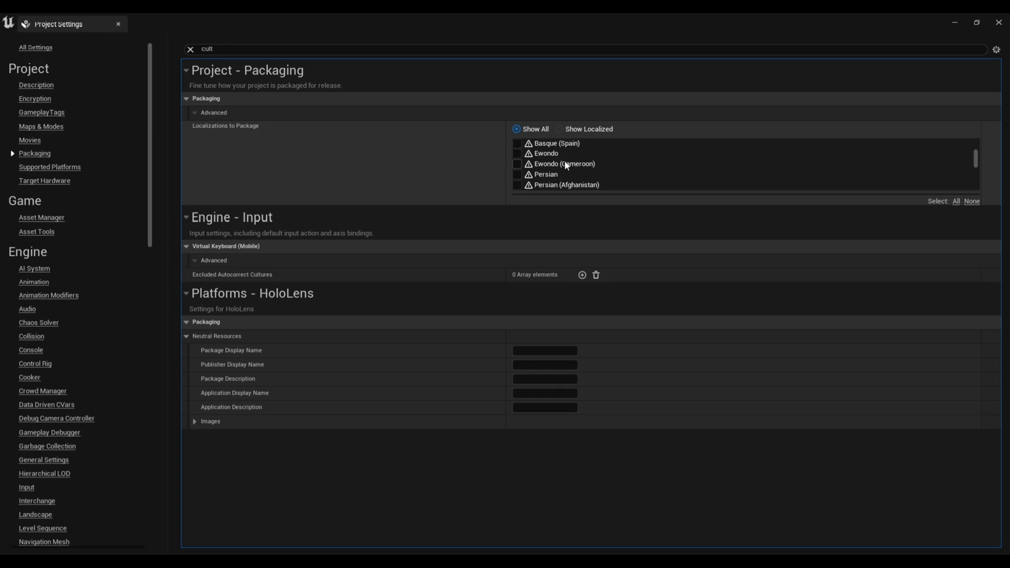
scroll(567, 165, down, 5)
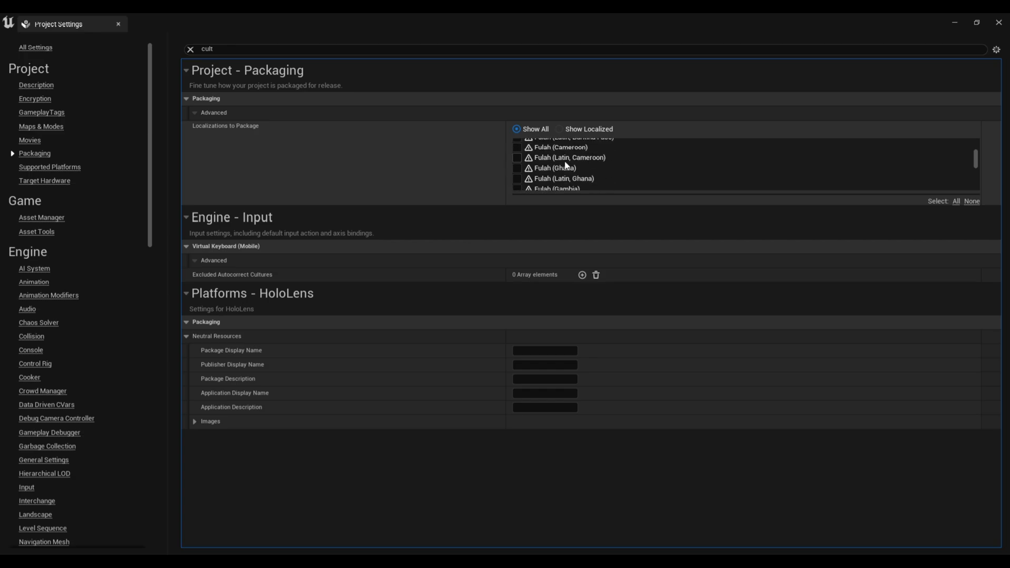
scroll(566, 164, down, 5)
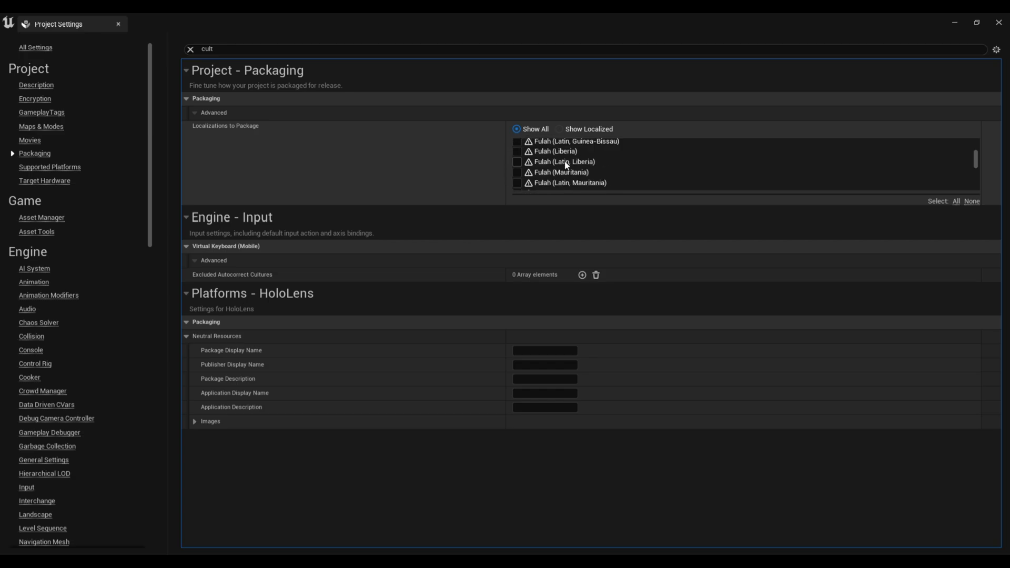
scroll(566, 164, down, 5)
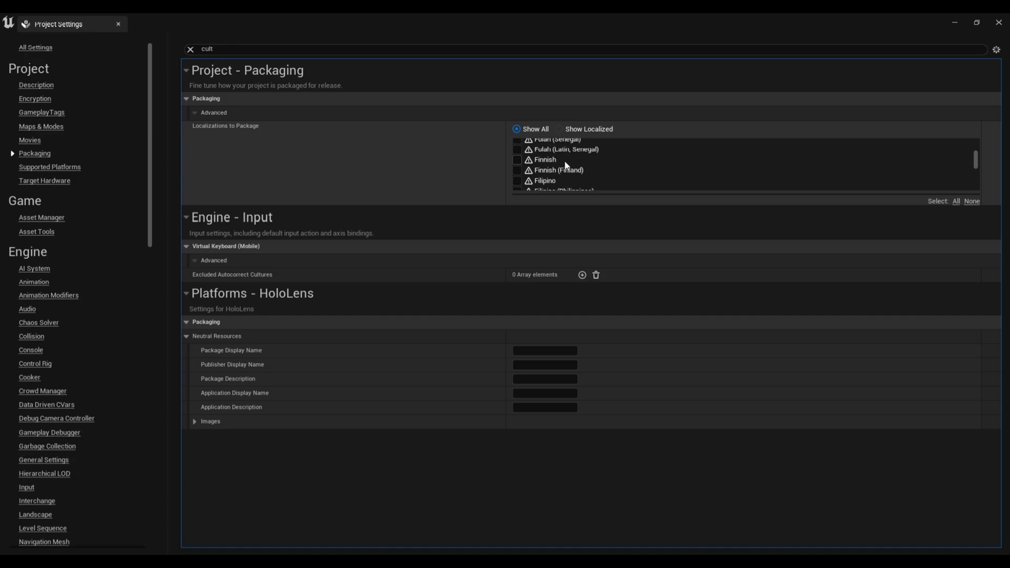
scroll(567, 165, down, 4)
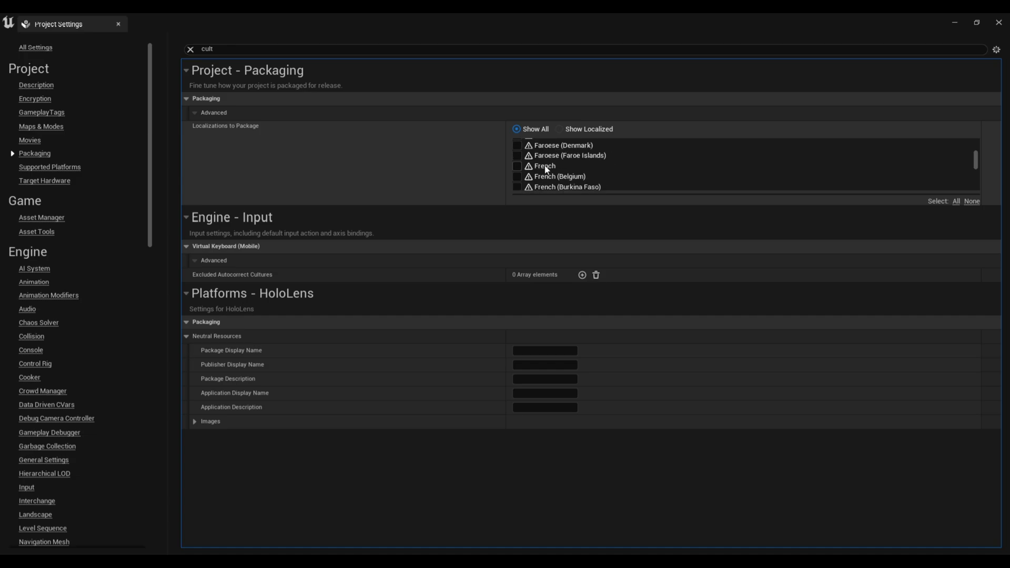
- Look through the Localizations to Package list from the French variants to the Italian entry
scroll(547, 169, down, 4)
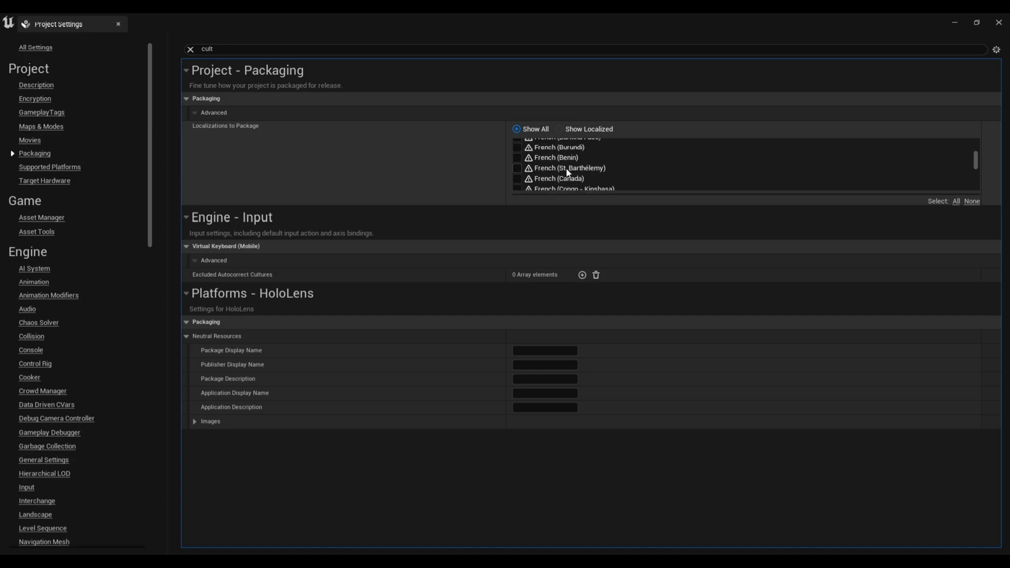
scroll(568, 173, down, 5)
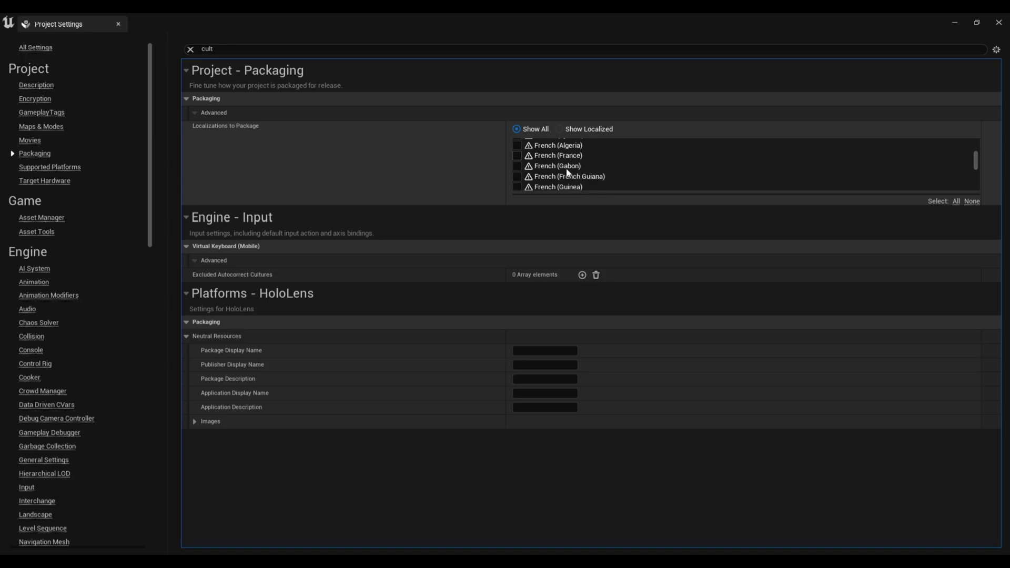
scroll(568, 173, down, 2)
scroll(567, 172, down, 5)
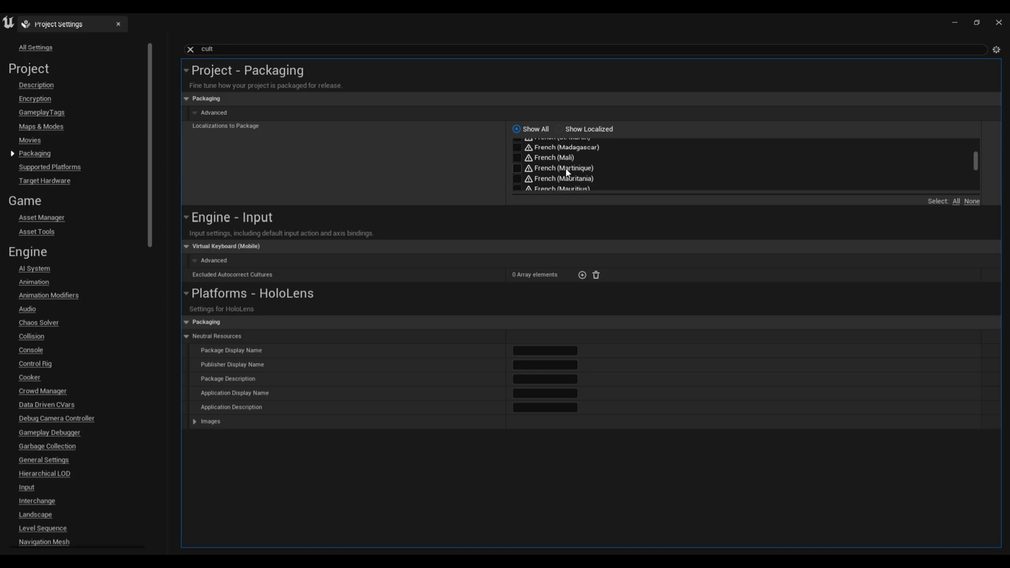
scroll(567, 172, down, 3)
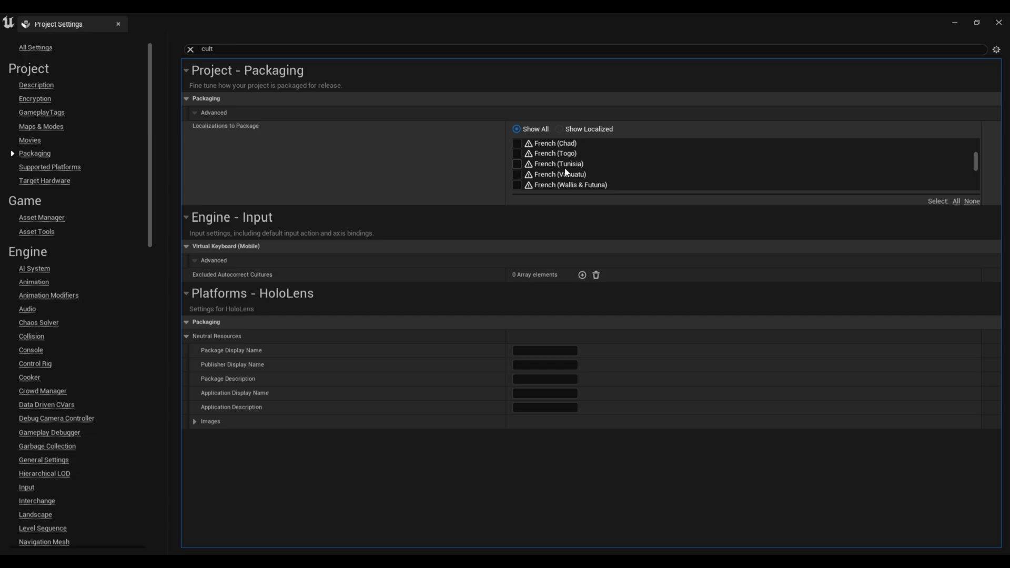
scroll(567, 172, down, 2)
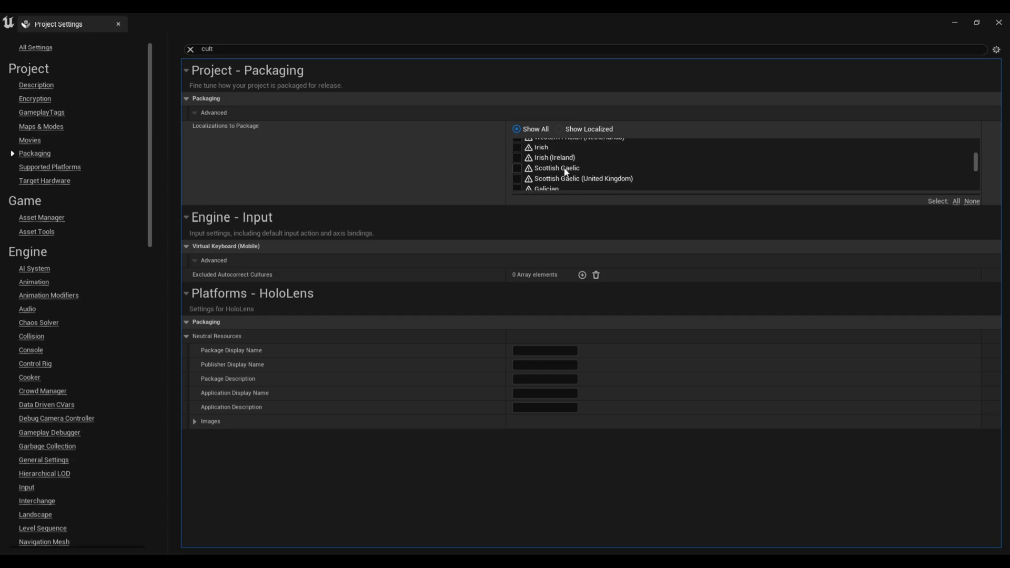
scroll(566, 172, down, 4)
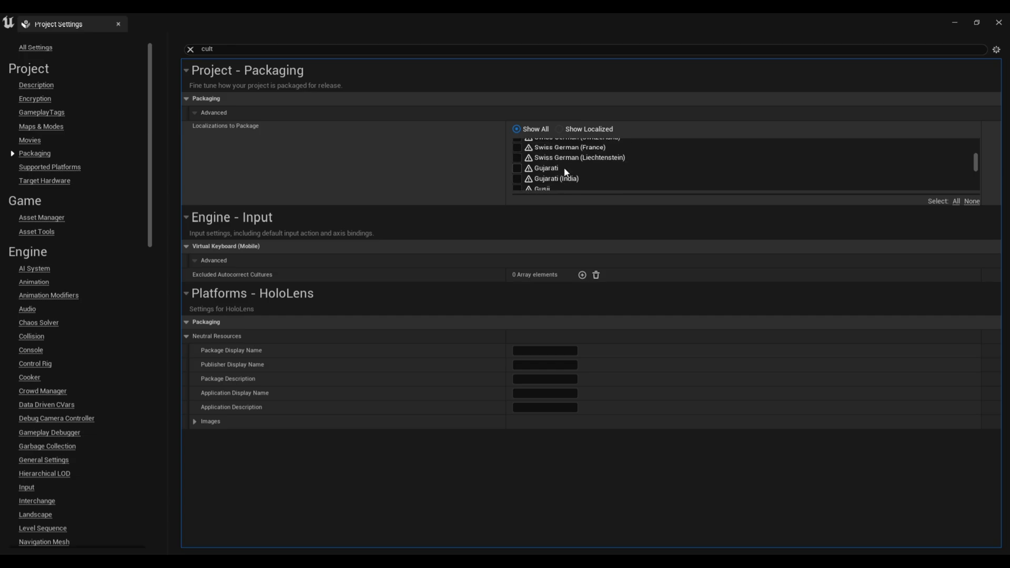
scroll(566, 172, down, 5)
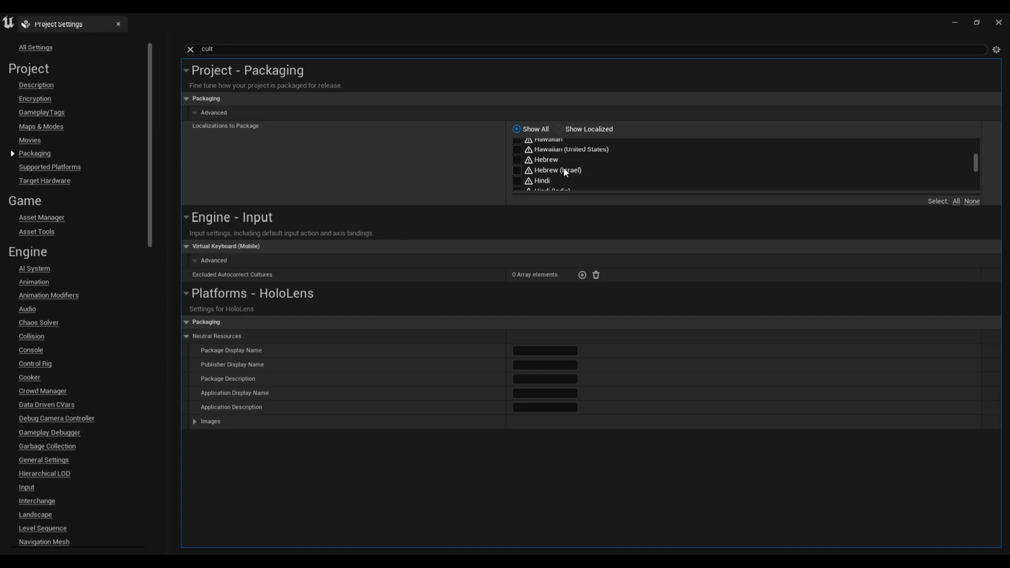
scroll(566, 172, down, 4)
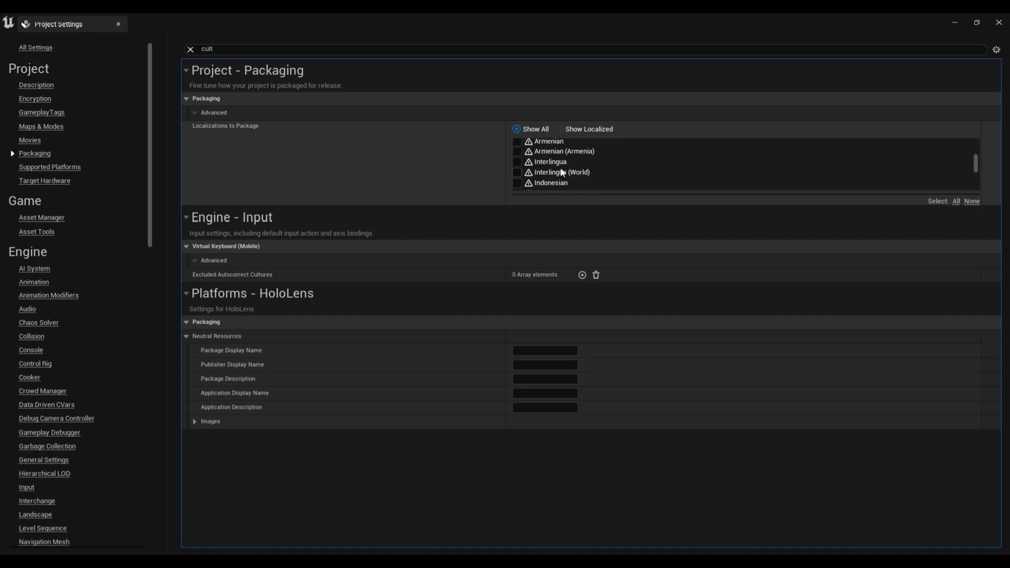
scroll(562, 172, down, 1)
scroll(561, 172, down, 3)
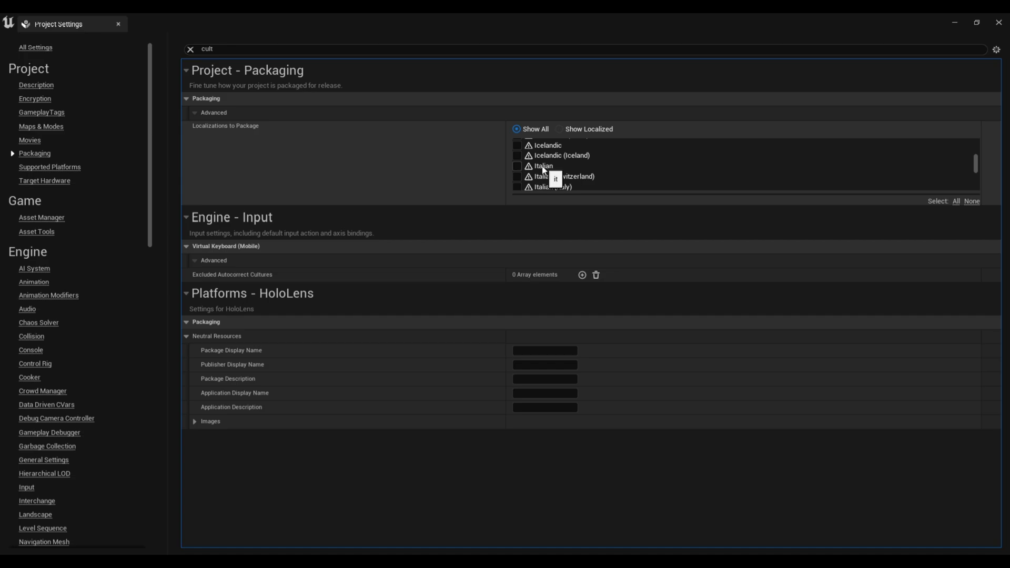
- Enable Portuguese in the Localizations to Package list and clear the settings search filter
scroll(552, 171, down, 3)
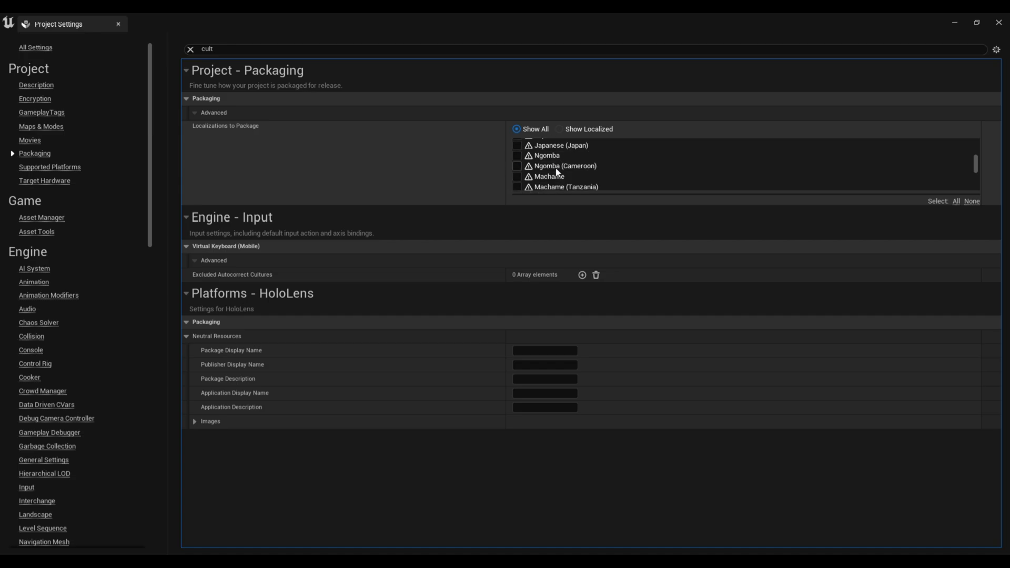
scroll(557, 172, down, 2)
scroll(557, 172, down, 5)
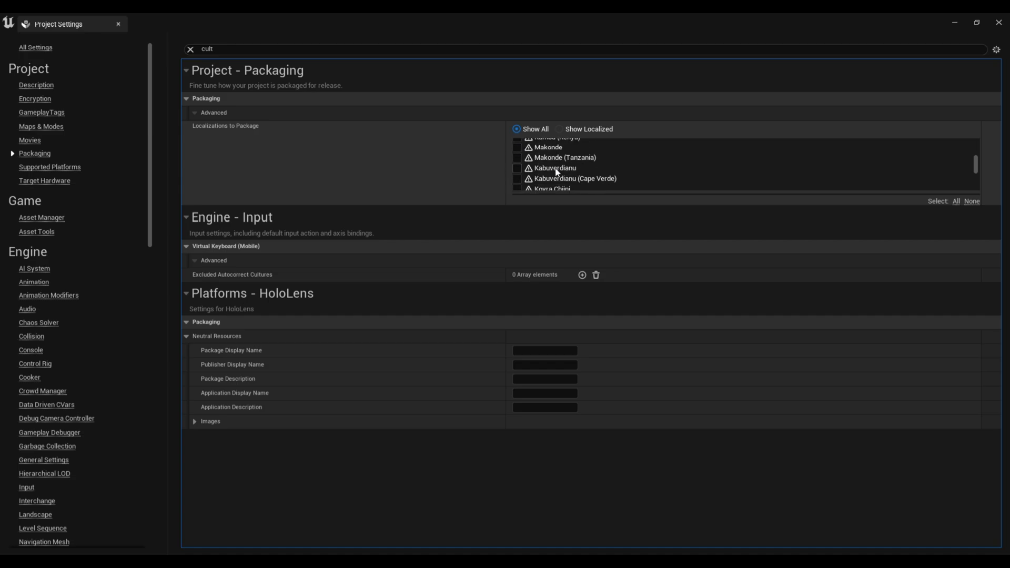
scroll(557, 172, down, 2)
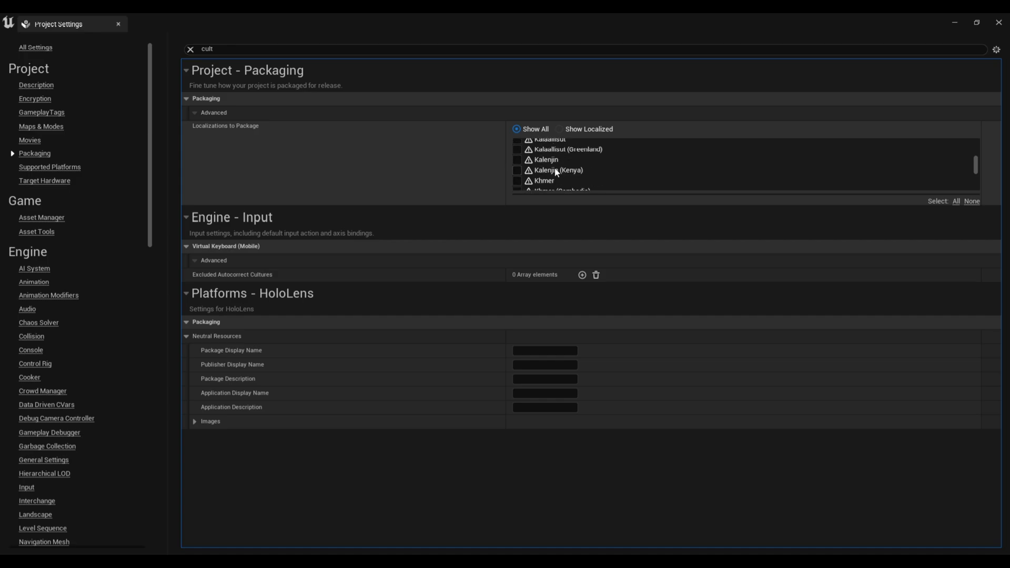
scroll(556, 171, down, 4)
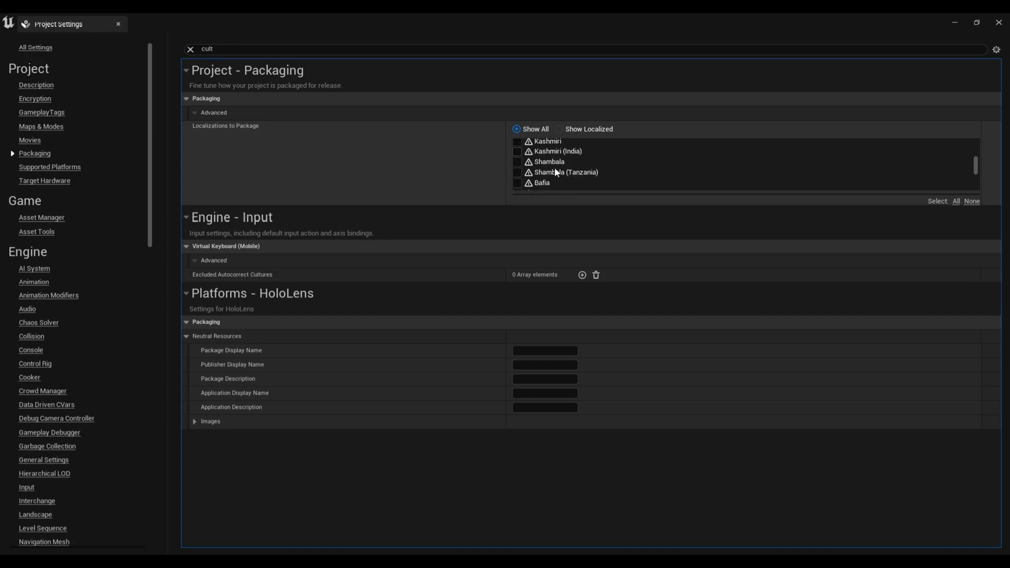
scroll(556, 171, down, 4)
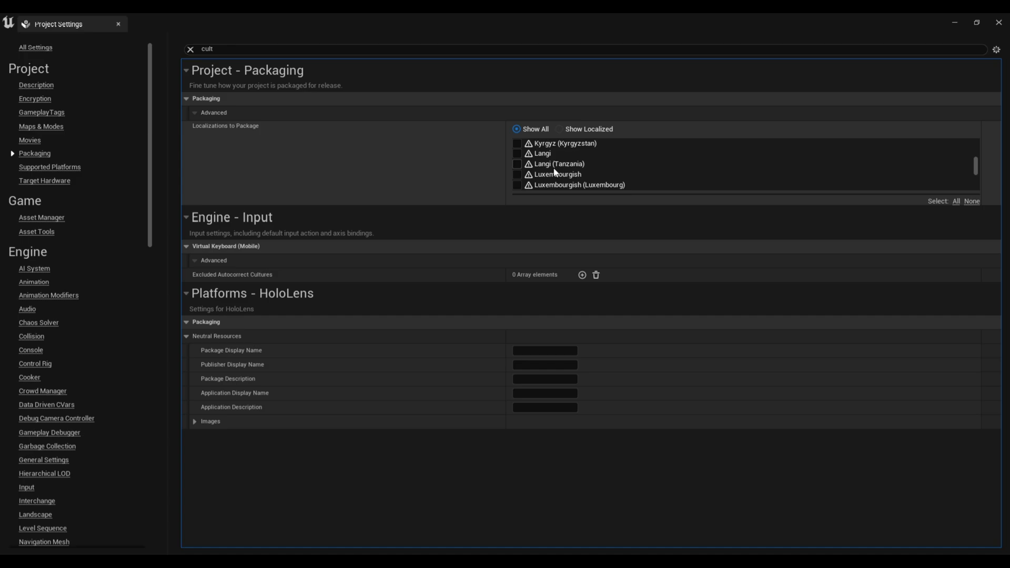
scroll(555, 172, down, 4)
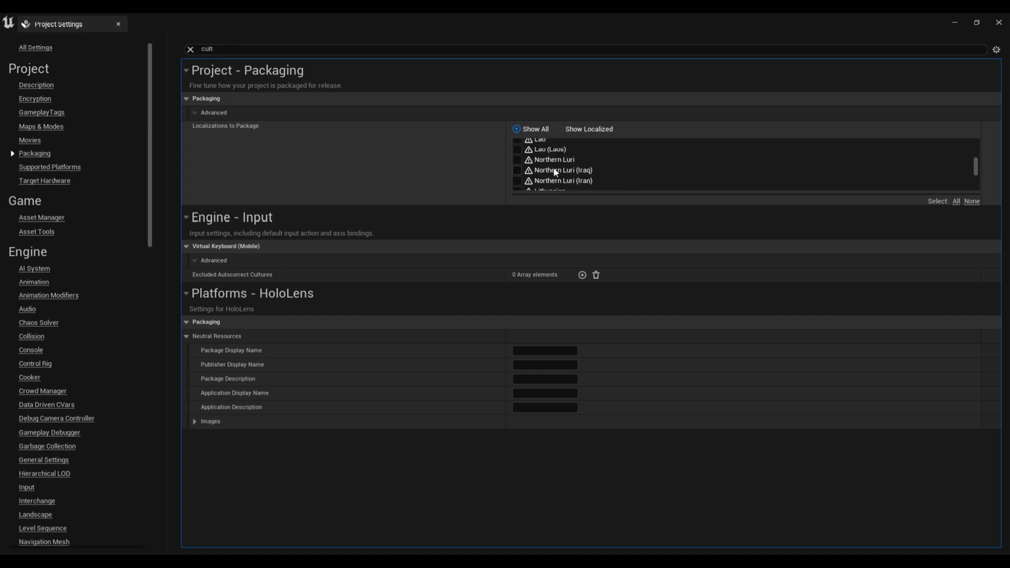
scroll(556, 172, down, 4)
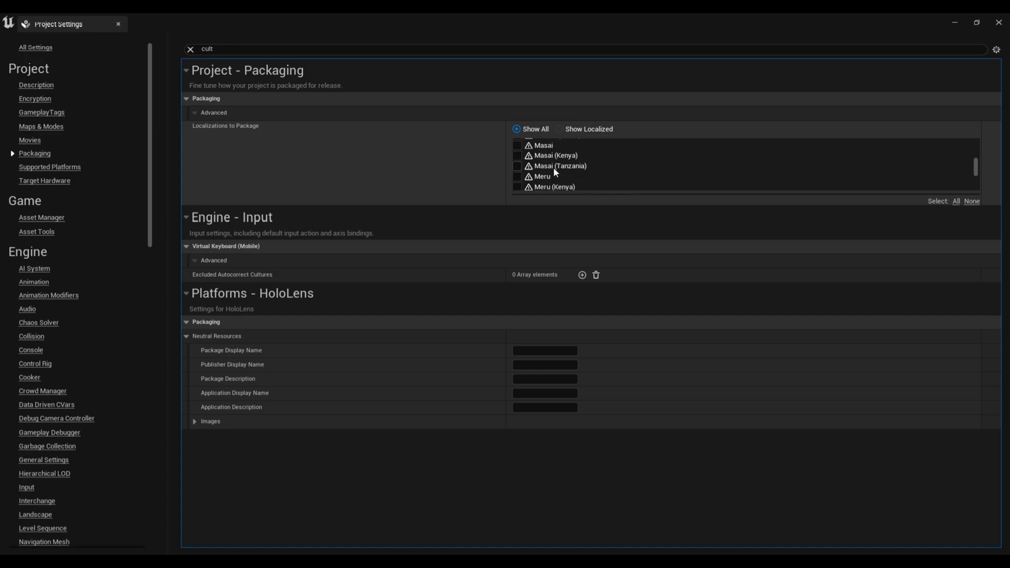
scroll(556, 172, down, 4)
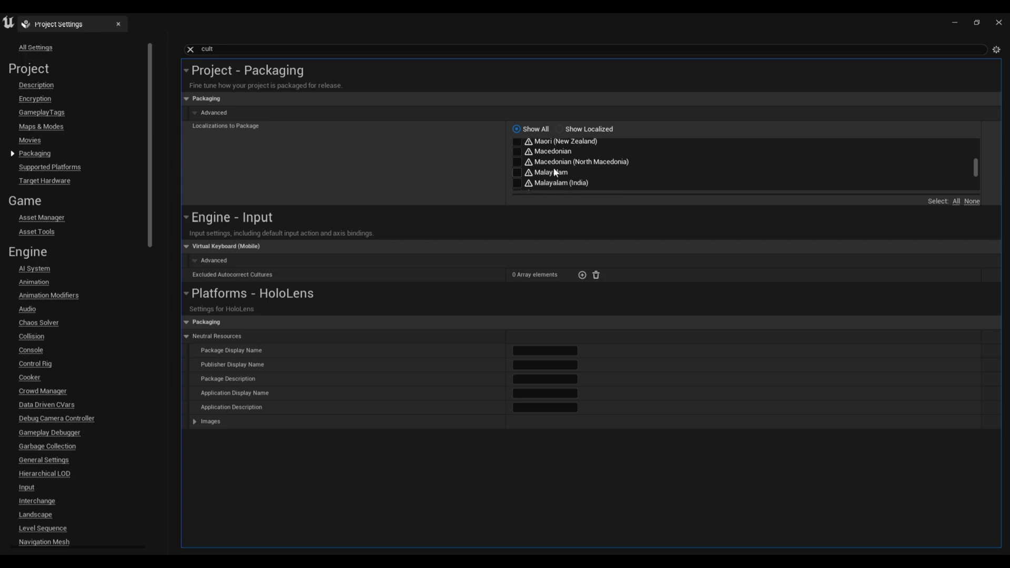
scroll(556, 172, down, 4)
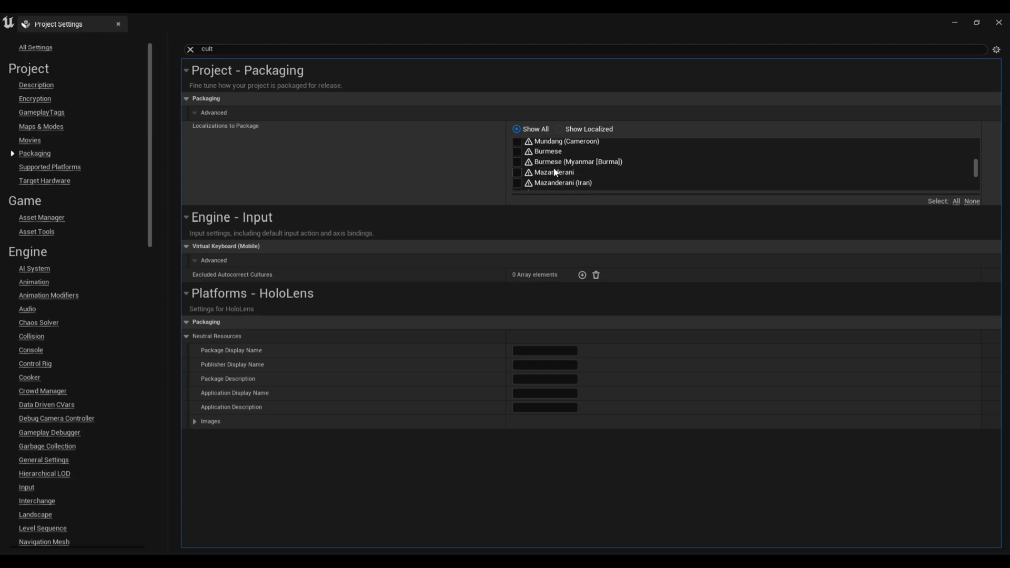
scroll(555, 172, down, 4)
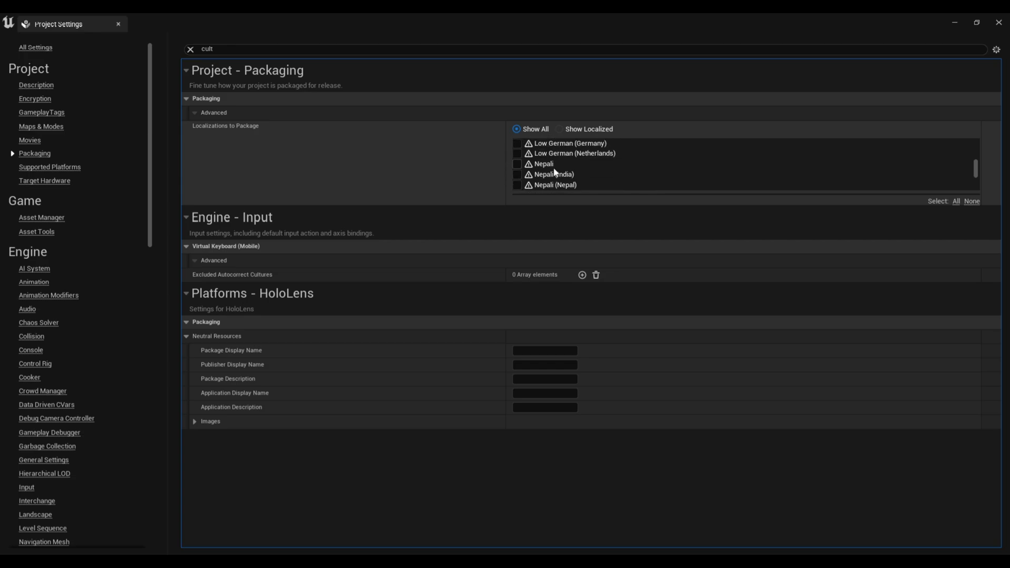
scroll(556, 172, down, 4)
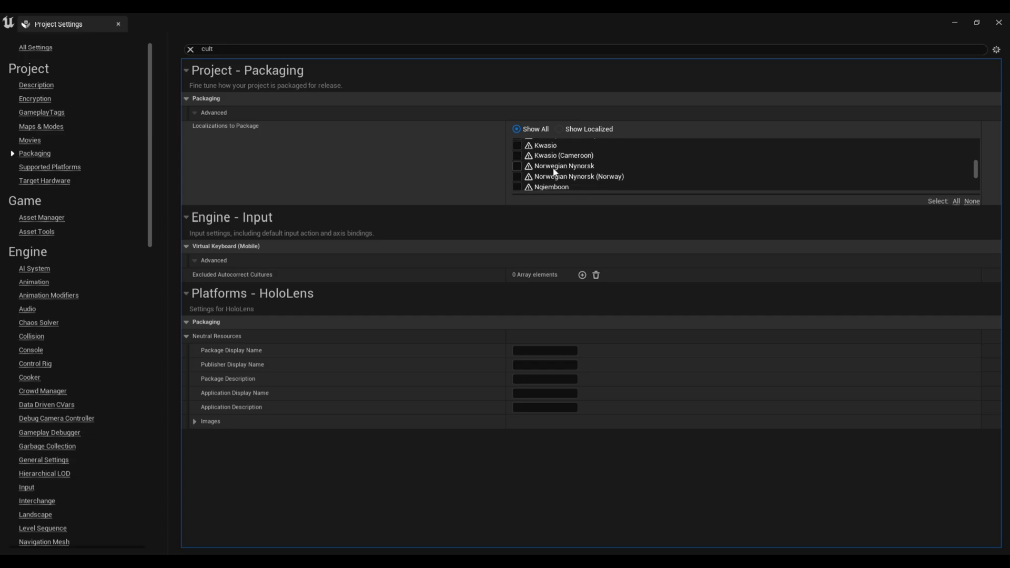
scroll(555, 172, down, 2)
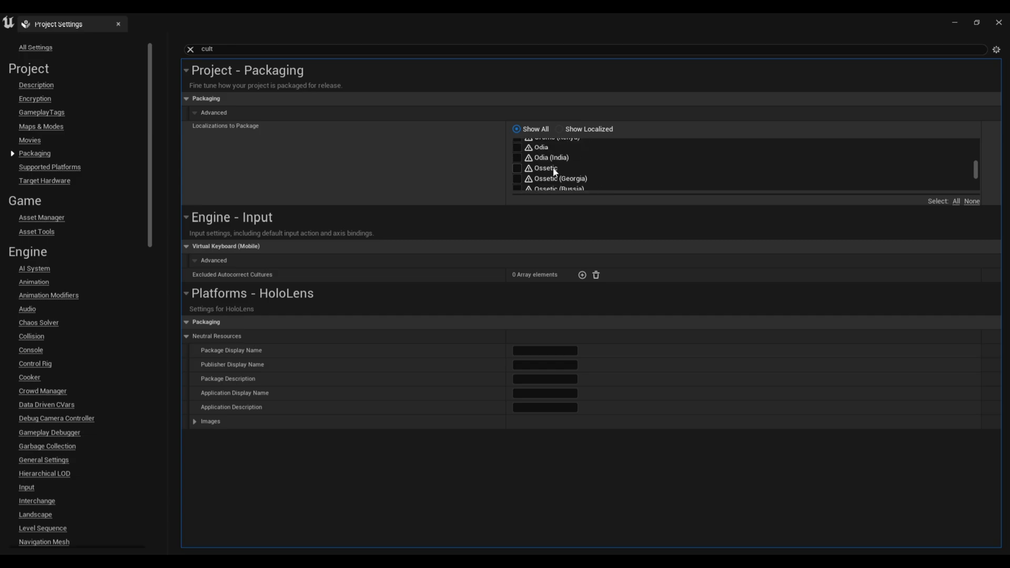
scroll(555, 172, down, 3)
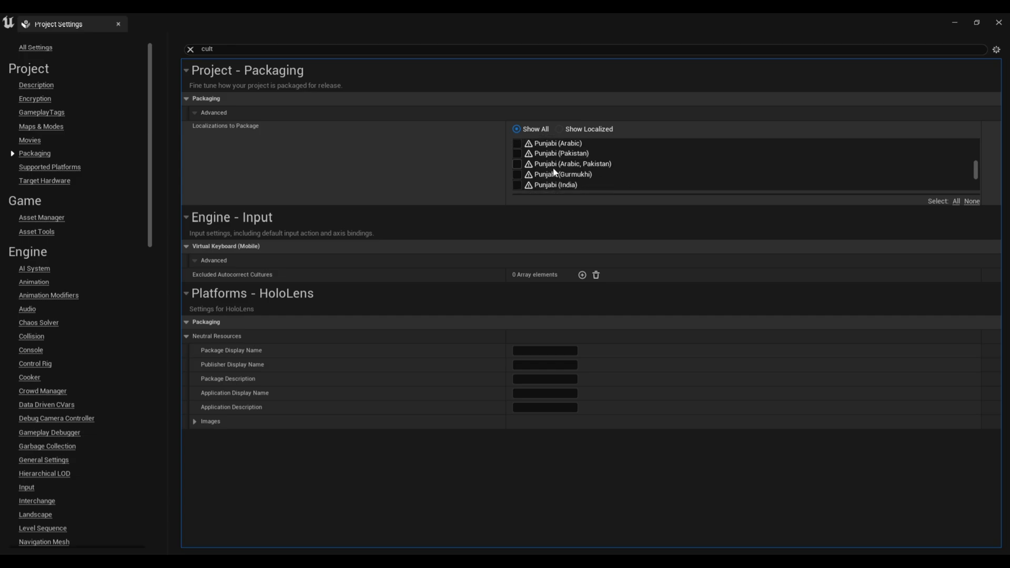
scroll(555, 172, down, 3)
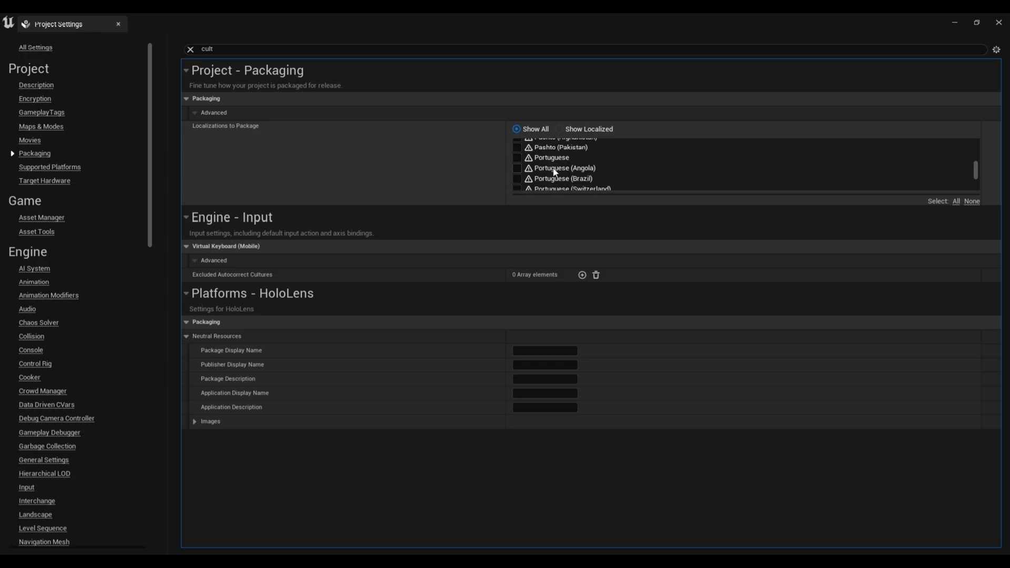
click(517, 158)
click(190, 49)
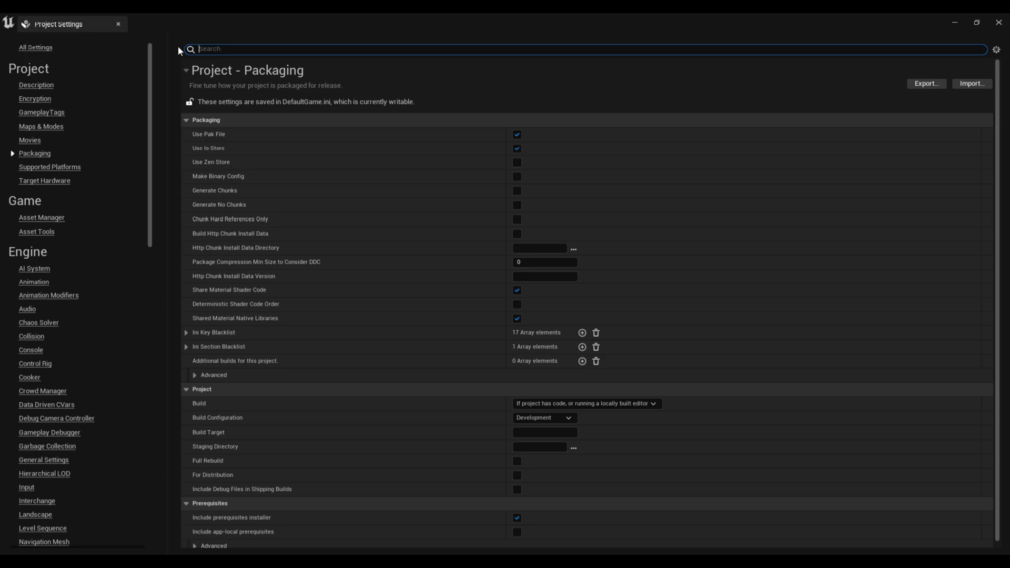
- Close the project settings and open the Localization Dashboard with the Game target's settings
click(119, 24)
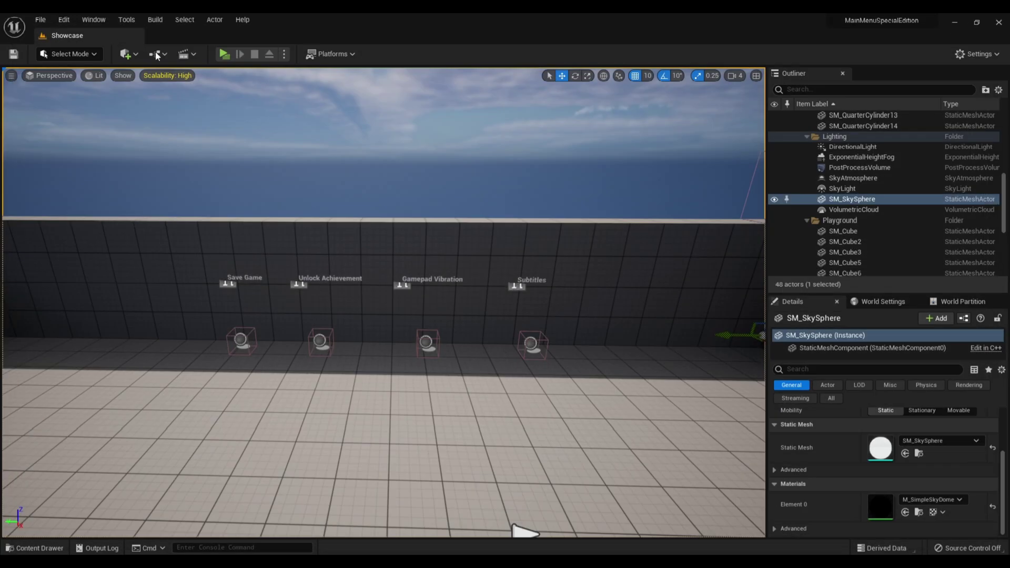
click(94, 21)
mouse_move(120, 22)
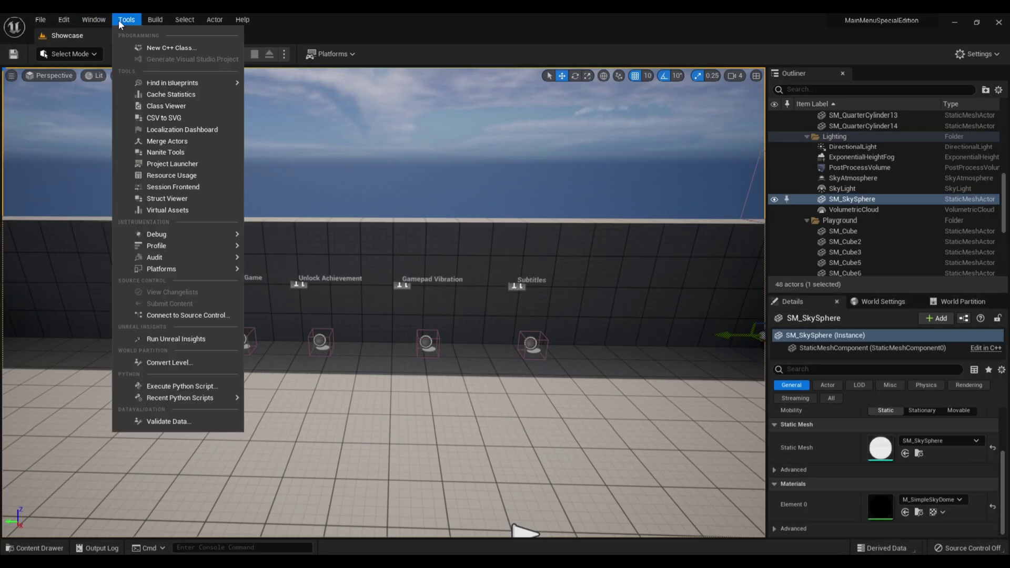
click(179, 130)
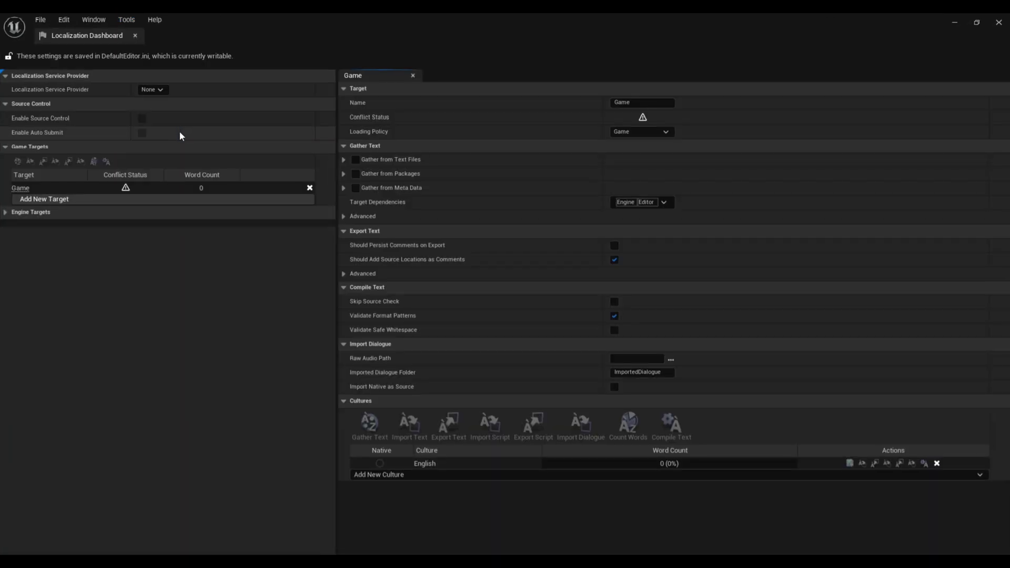
mouse_move(647, 123)
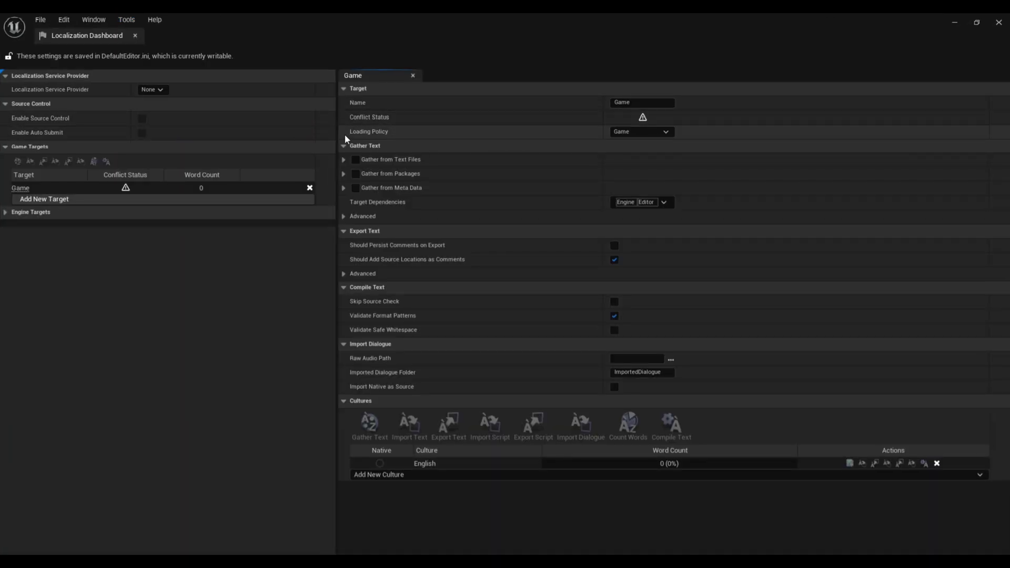
- Add an Include Path Wildcards entry under Gather from Packages that points to the project's Content folder
click(345, 175)
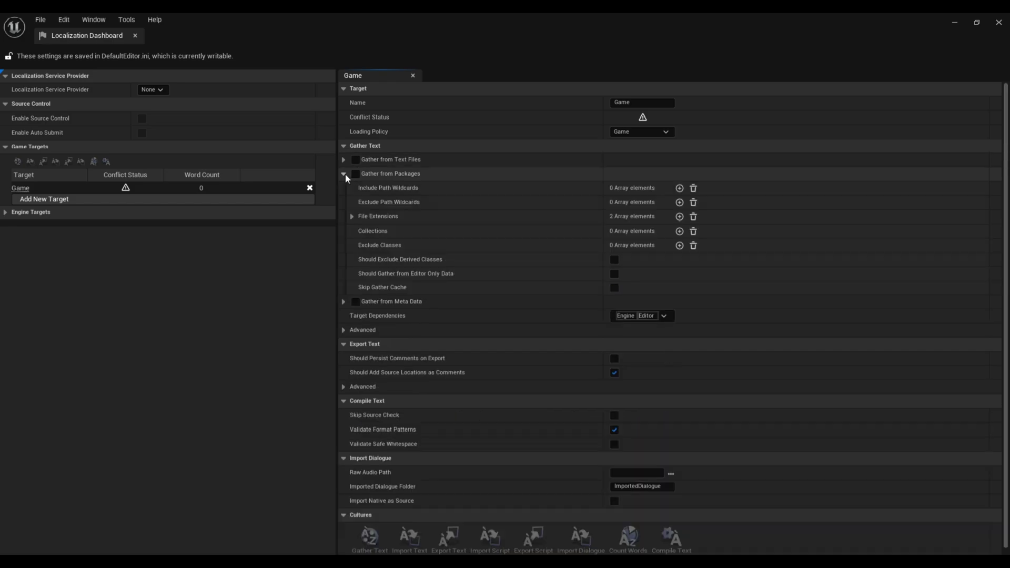
click(679, 188)
click(630, 204)
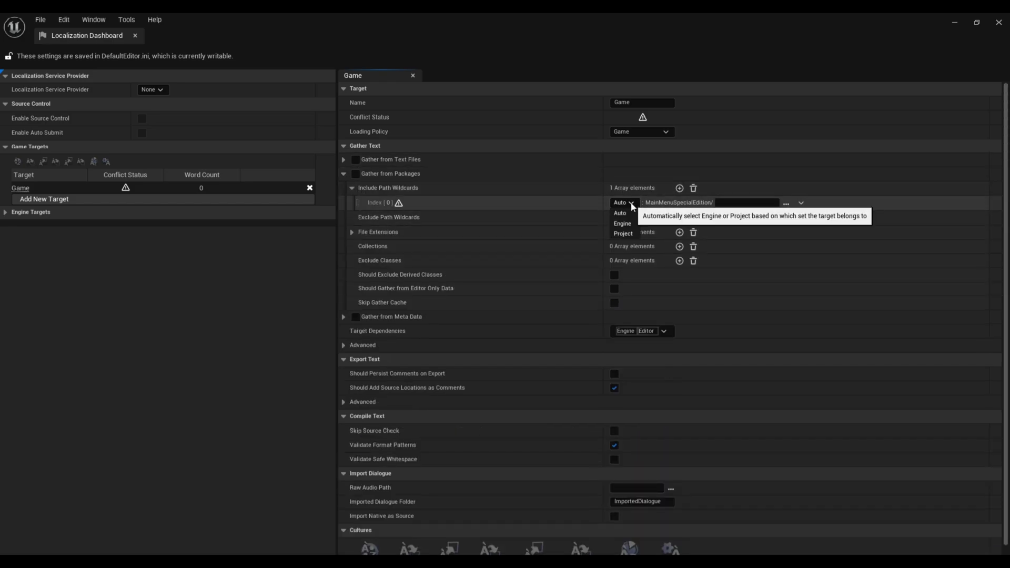
click(629, 234)
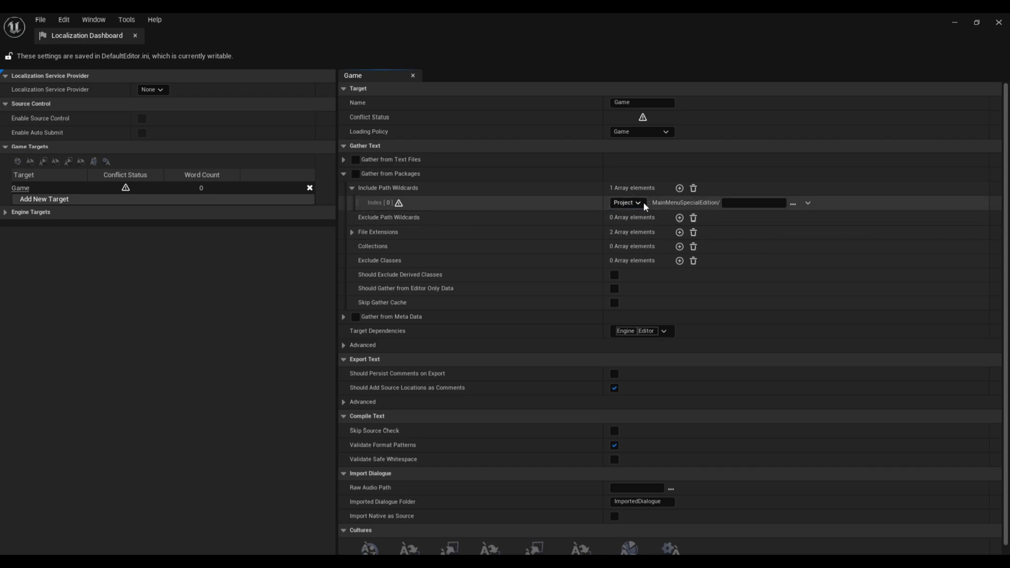
click(786, 203)
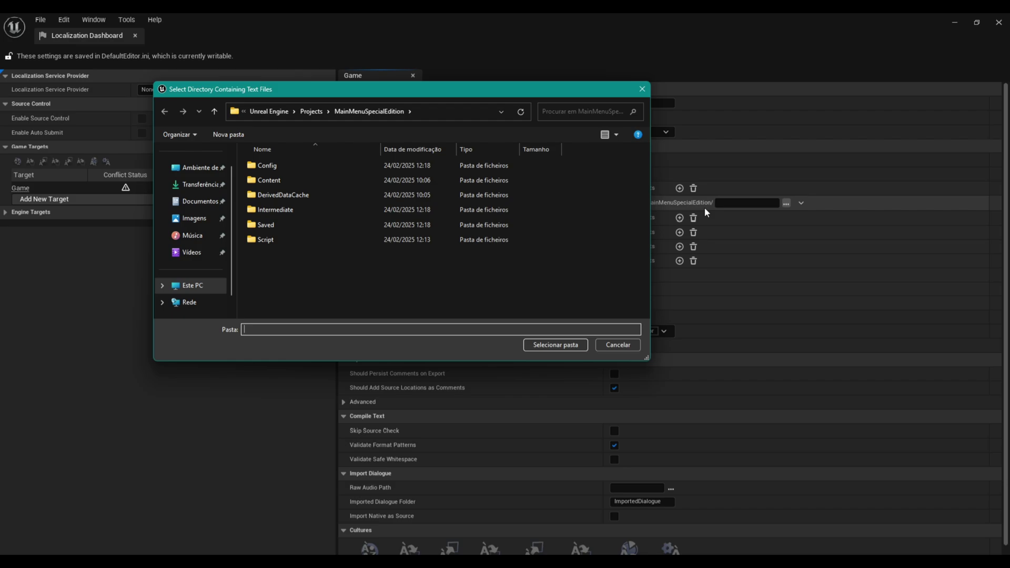
double_click(287, 180)
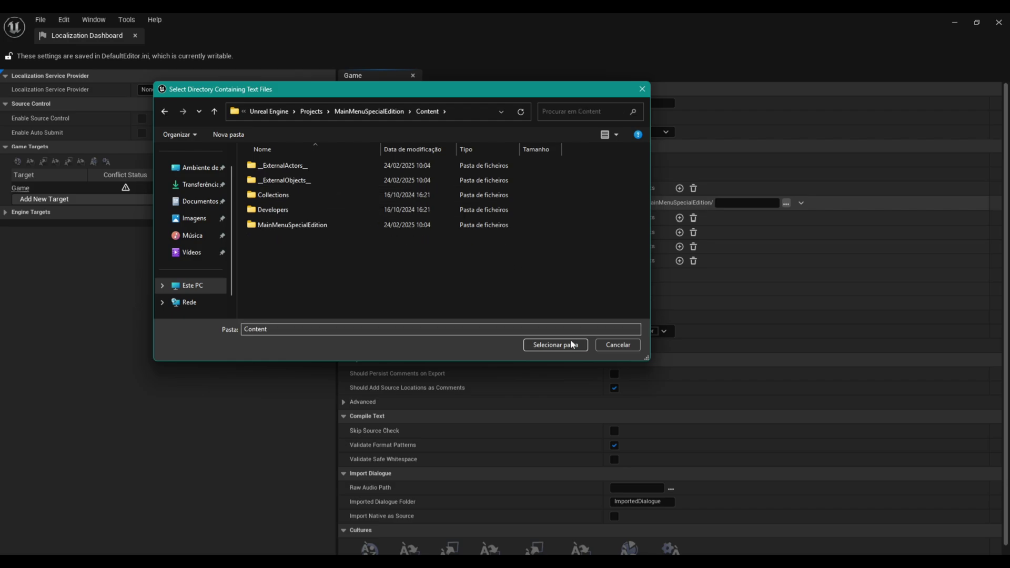
click(556, 345)
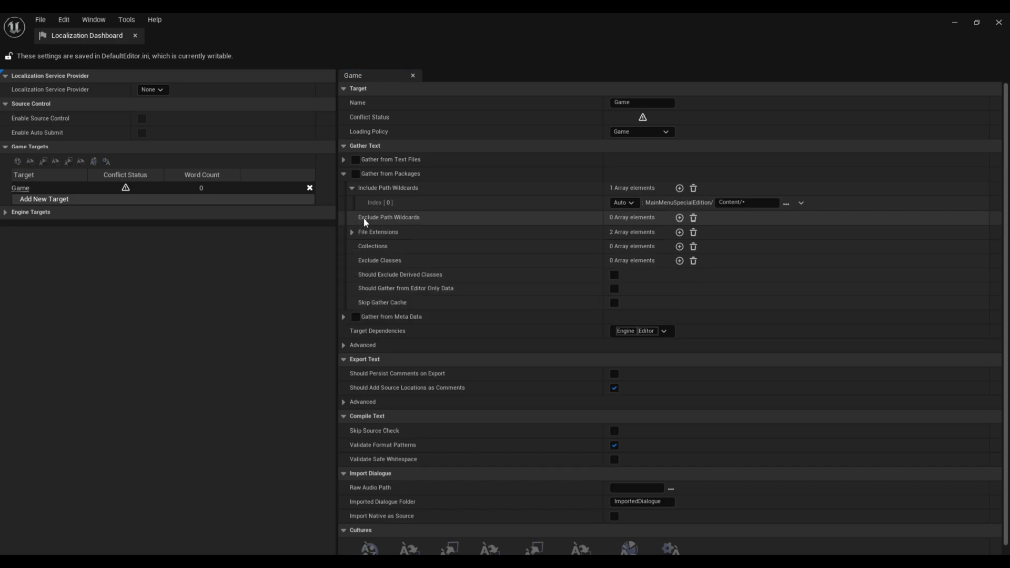
- Check the File Extensions entries and enable Gather from Packages for the Game target
click(352, 232)
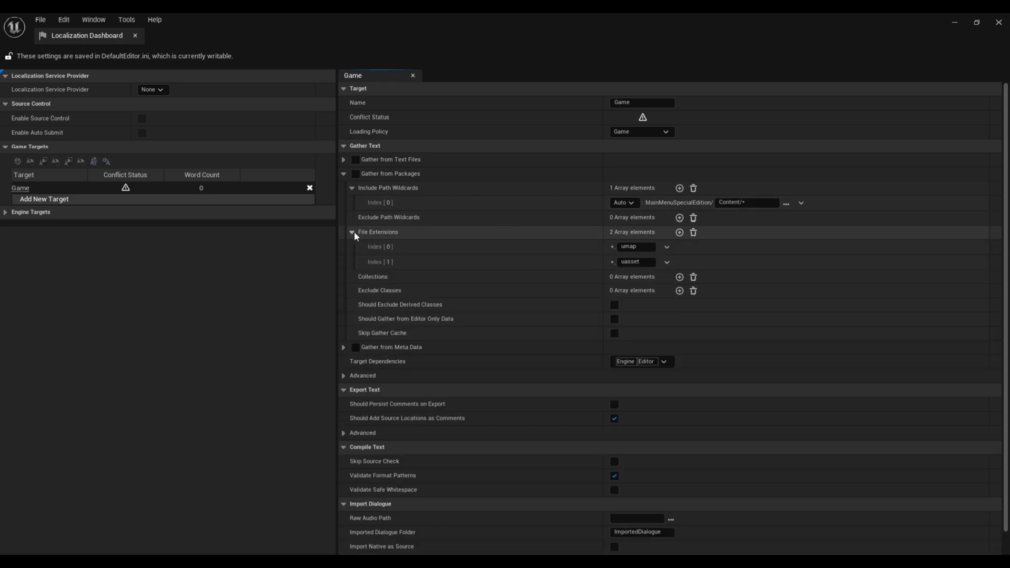
click(352, 232)
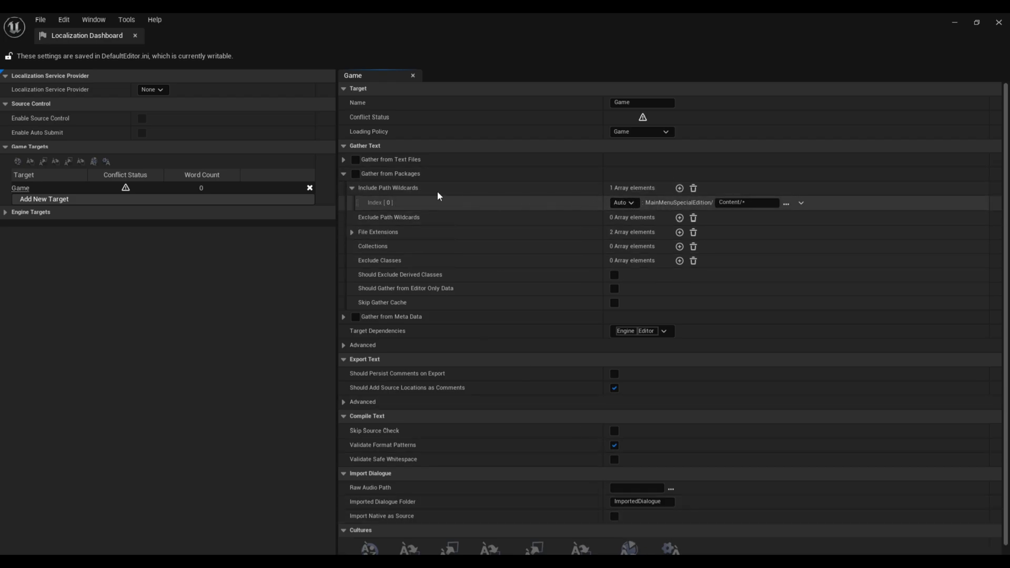
click(356, 174)
click(352, 188)
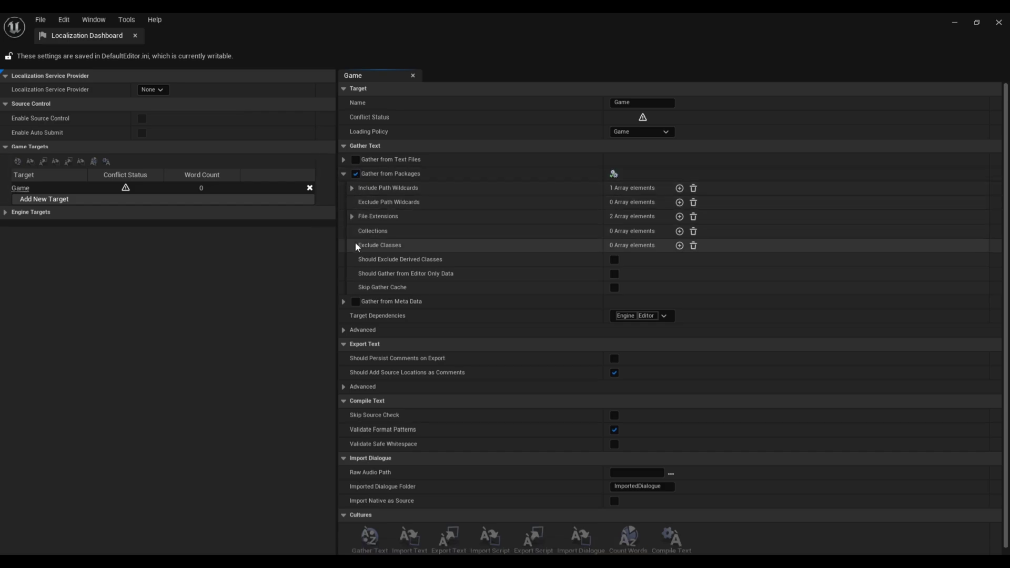
click(343, 175)
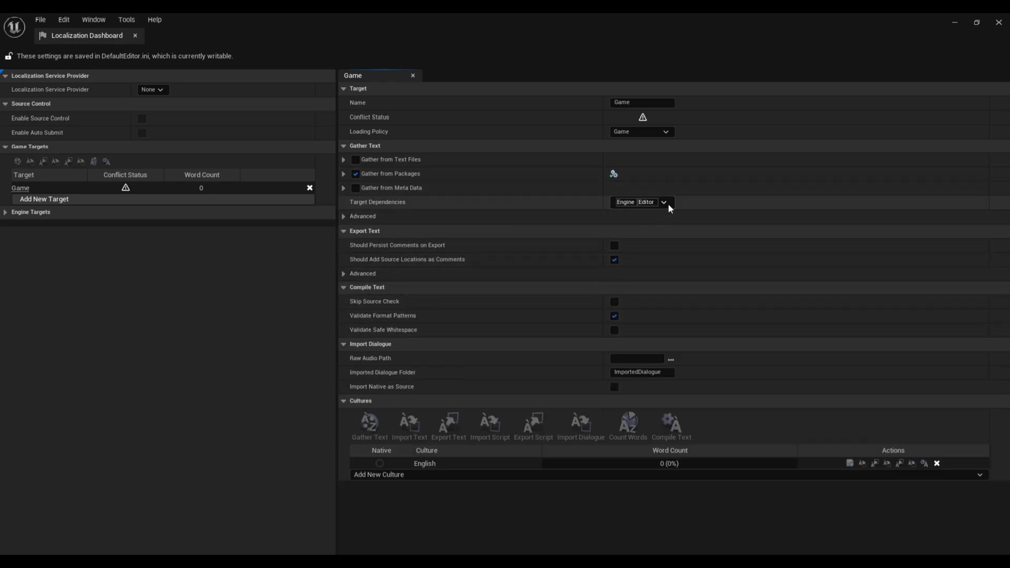
- Make English the native culture of the Game target and gather its text
click(380, 463)
click(590, 312)
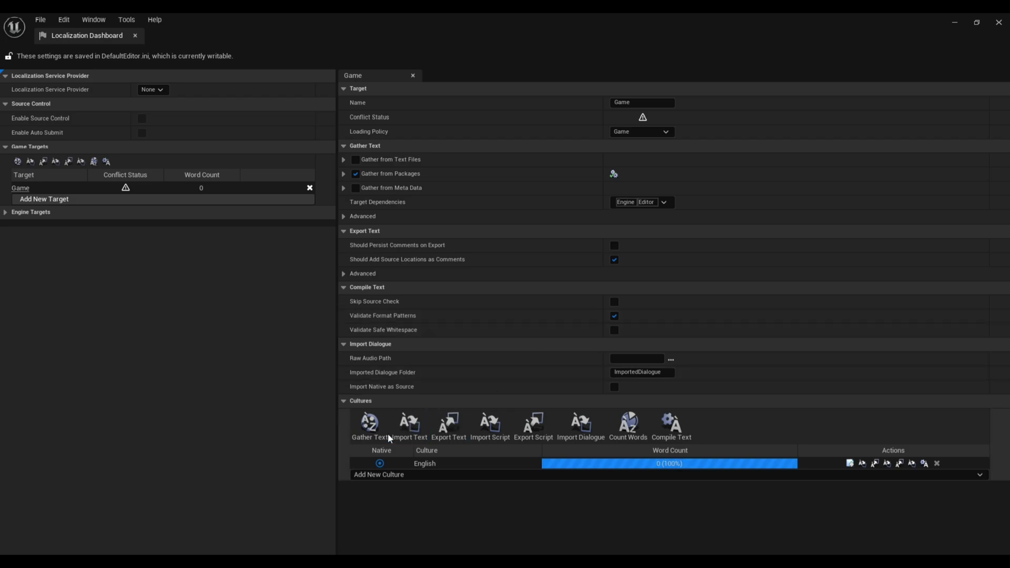
- Add French as a new culture of the Game target
click(389, 475)
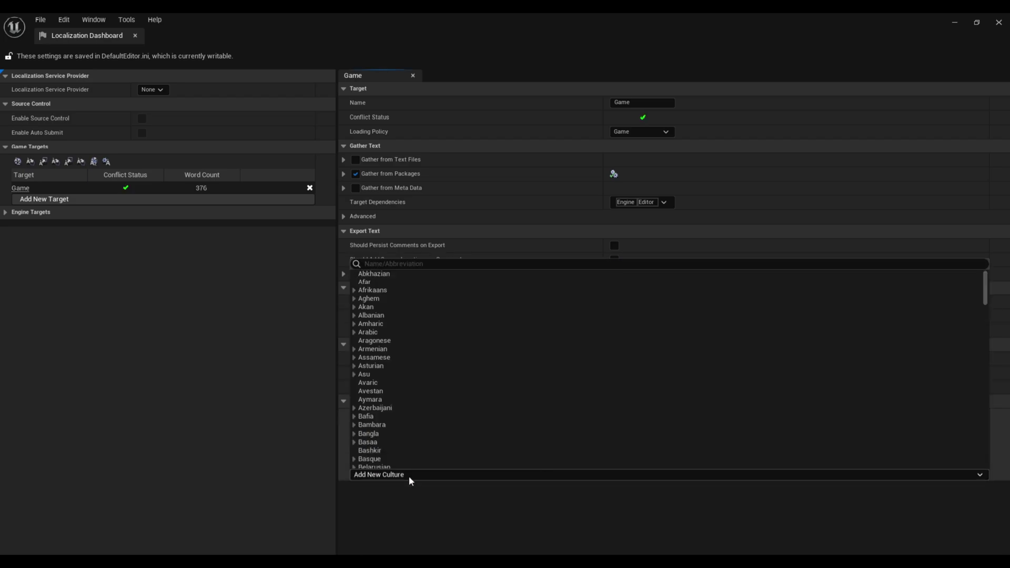
click(394, 262)
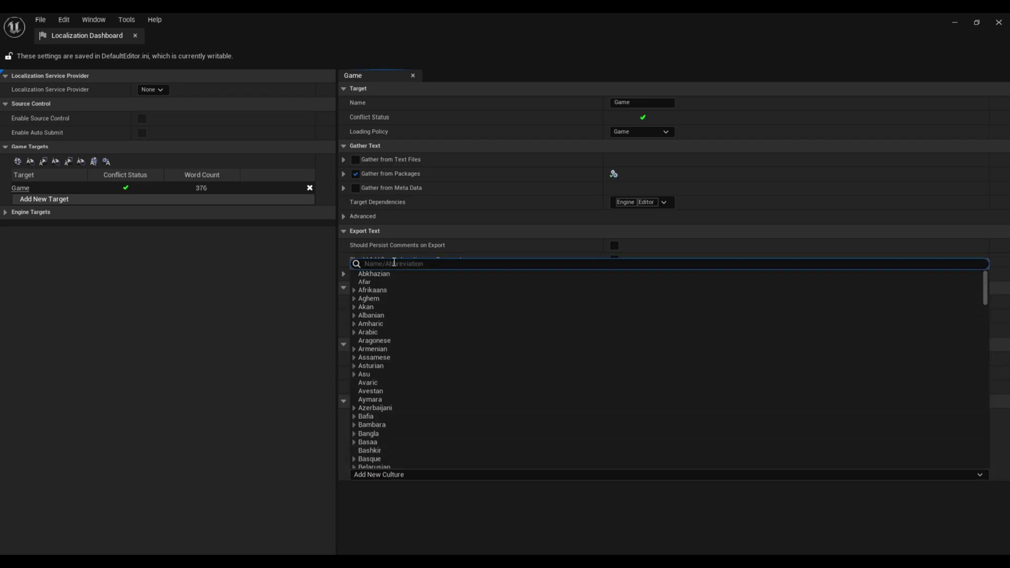
text(fre)
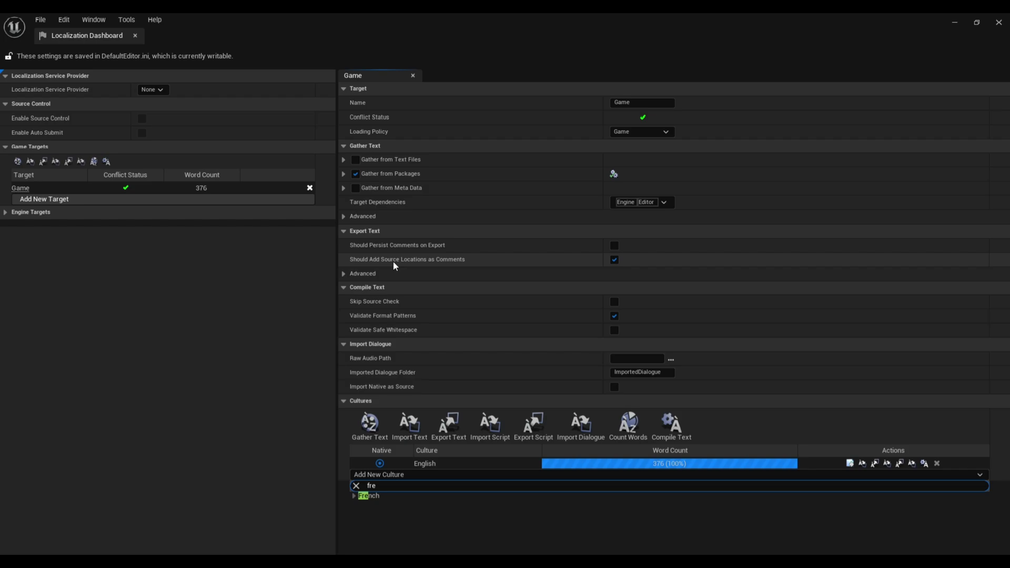
click(377, 497)
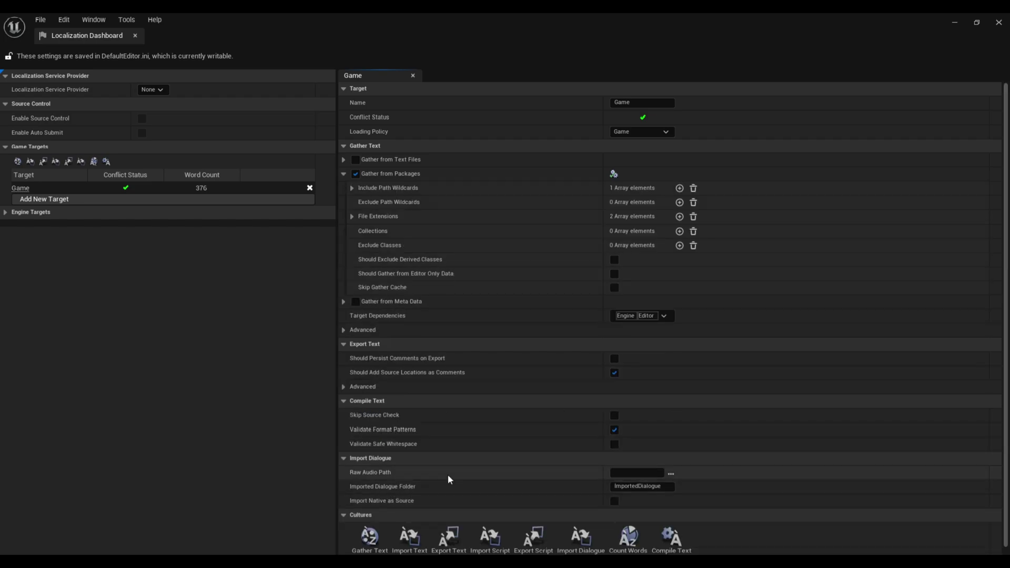
- Add German as a new culture, choosing the plain German entry rather than a regional variant
scroll(449, 476, down, 2)
click(375, 550)
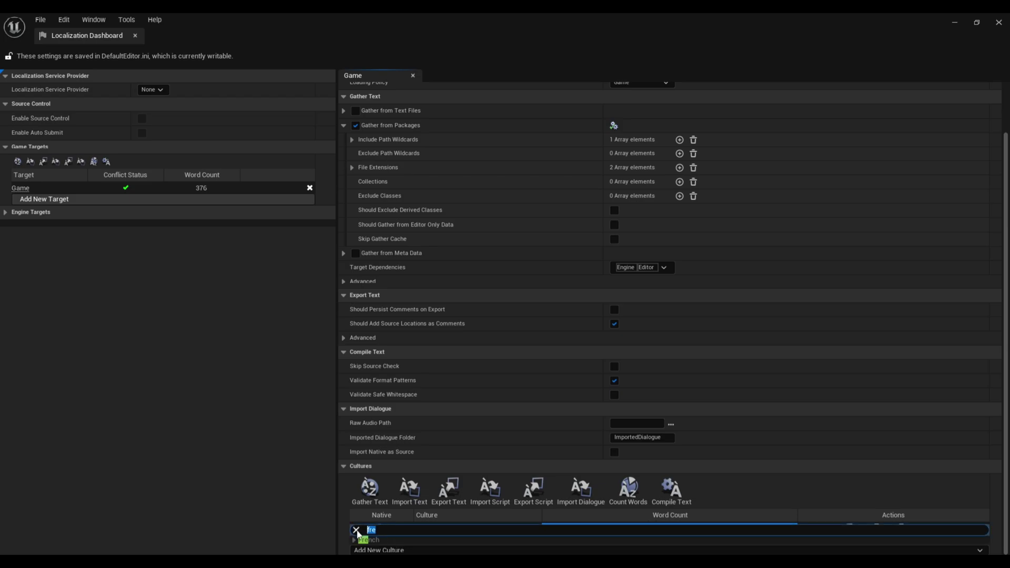
text(german)
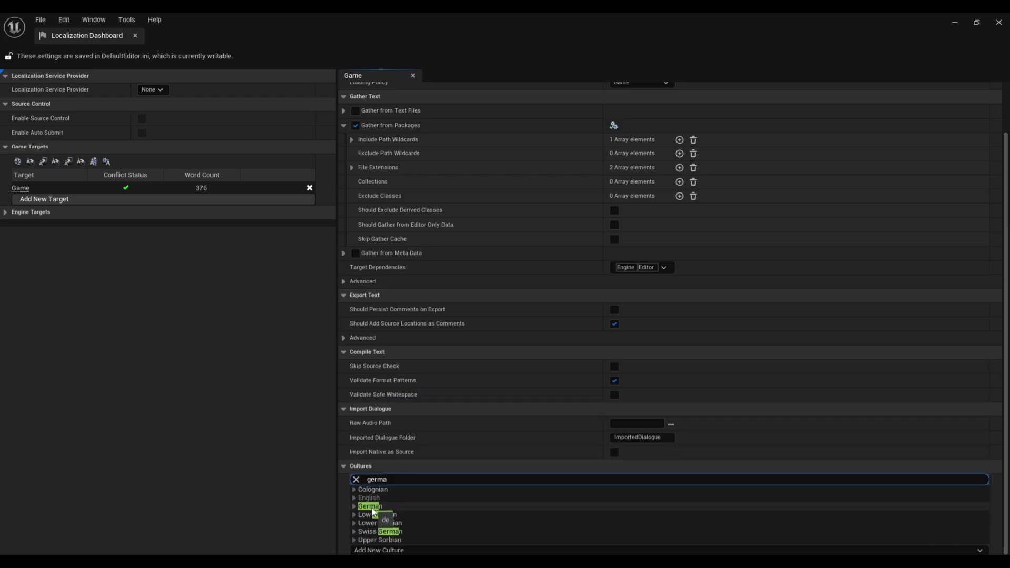
click(390, 510)
- Add Spanish as a new culture of the Game target
scroll(398, 525, down, 1)
click(402, 550)
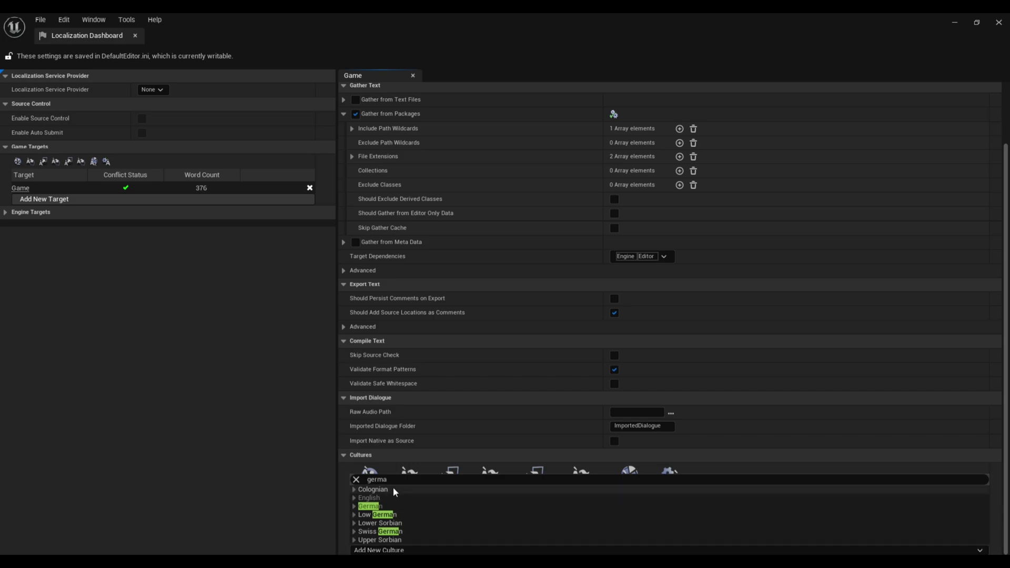
drag(388, 480, 374, 479)
text(fr)
click(358, 479)
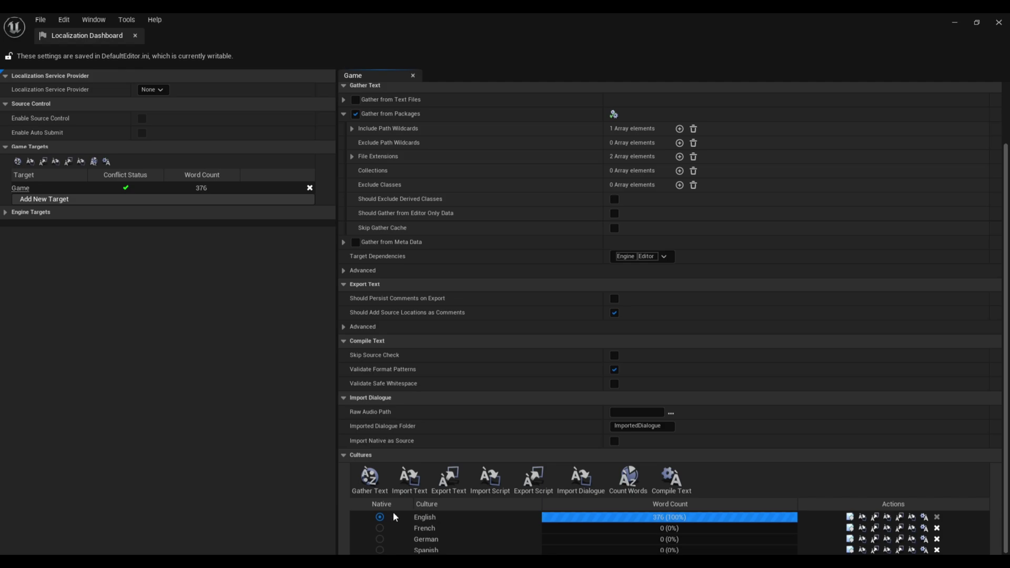
- Add Portuguese to the Game target's list of cultures
scroll(394, 521, down, 1)
click(398, 550)
click(392, 521)
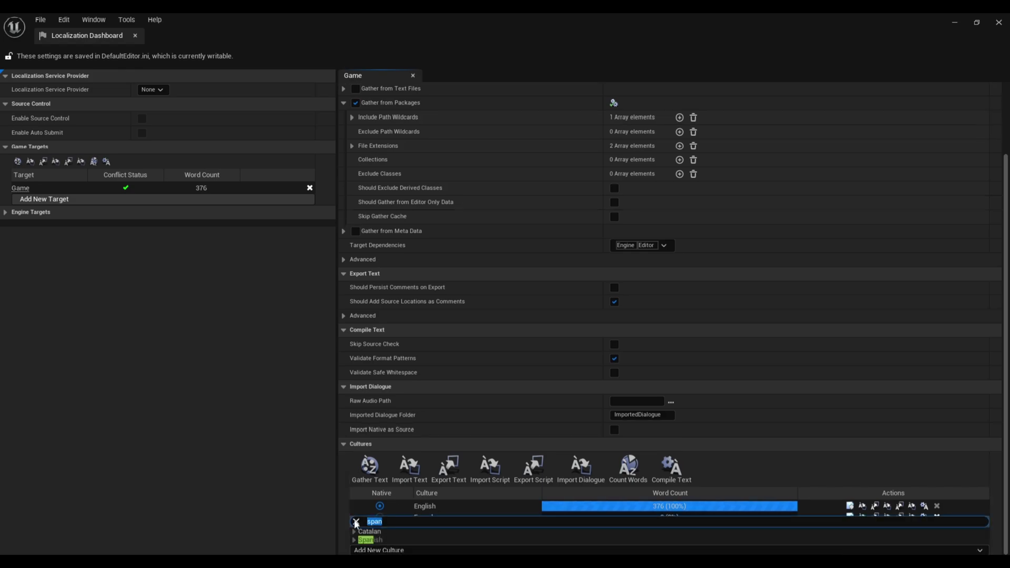
text(port)
click(393, 538)
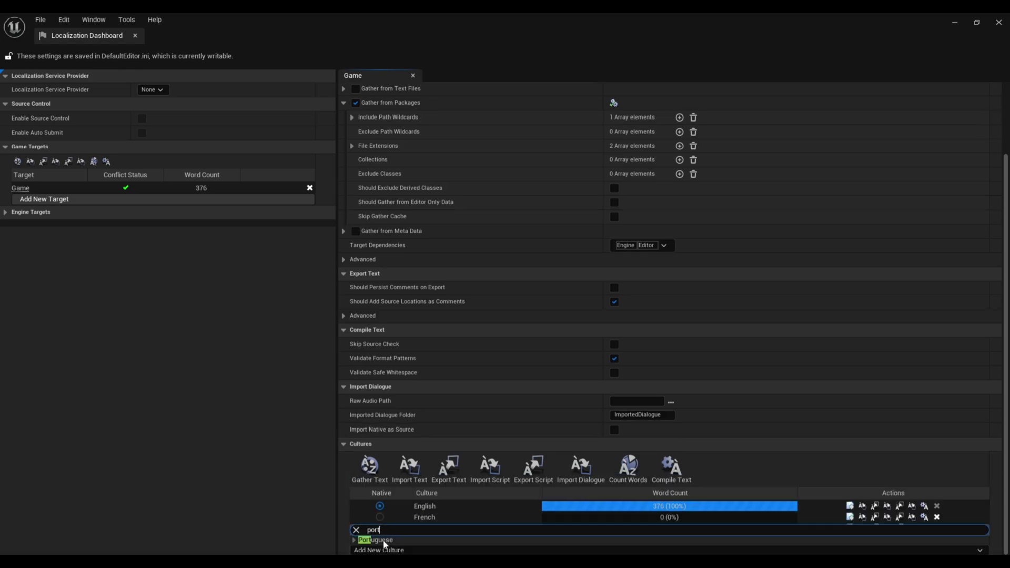
- Add Italian to the Game target's list of cultures
scroll(395, 526, down, 1)
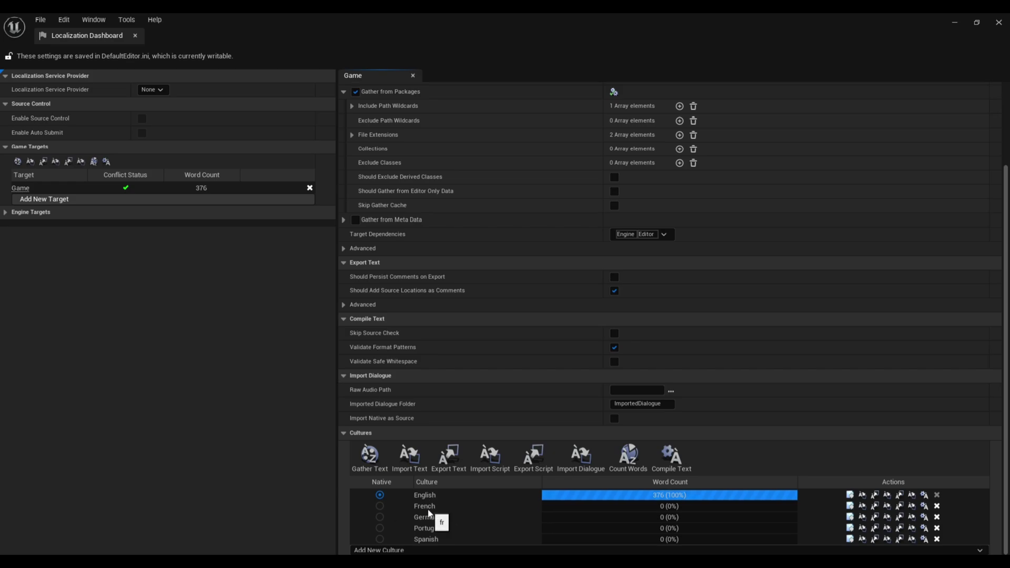
click(408, 550)
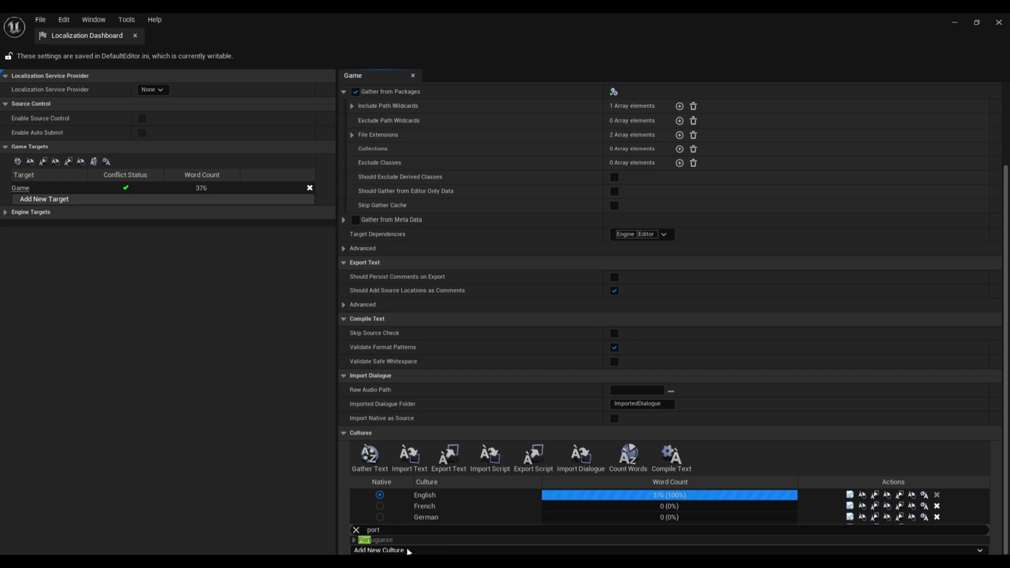
key(ctrl+a)
text(ital)
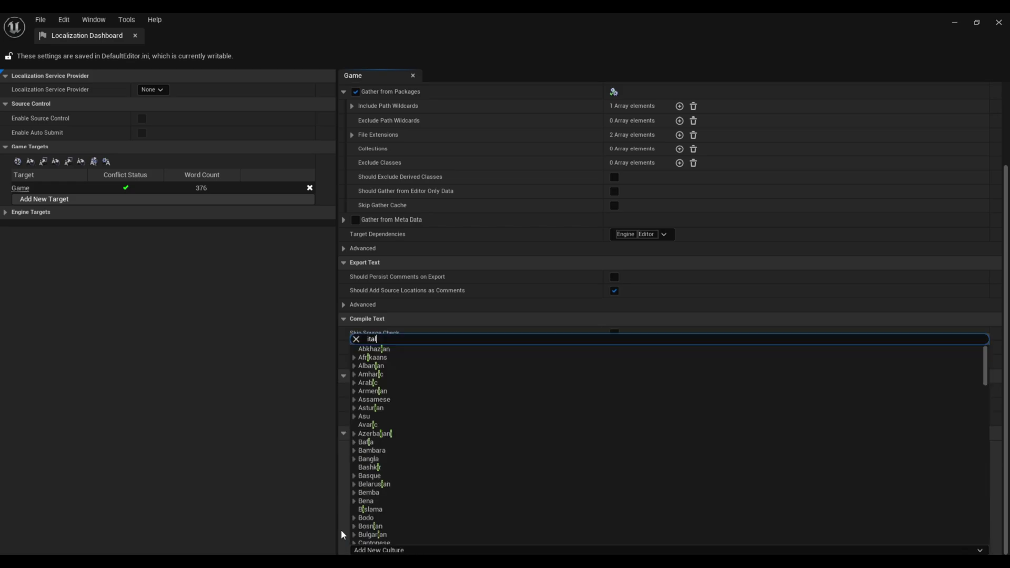
key(Return)
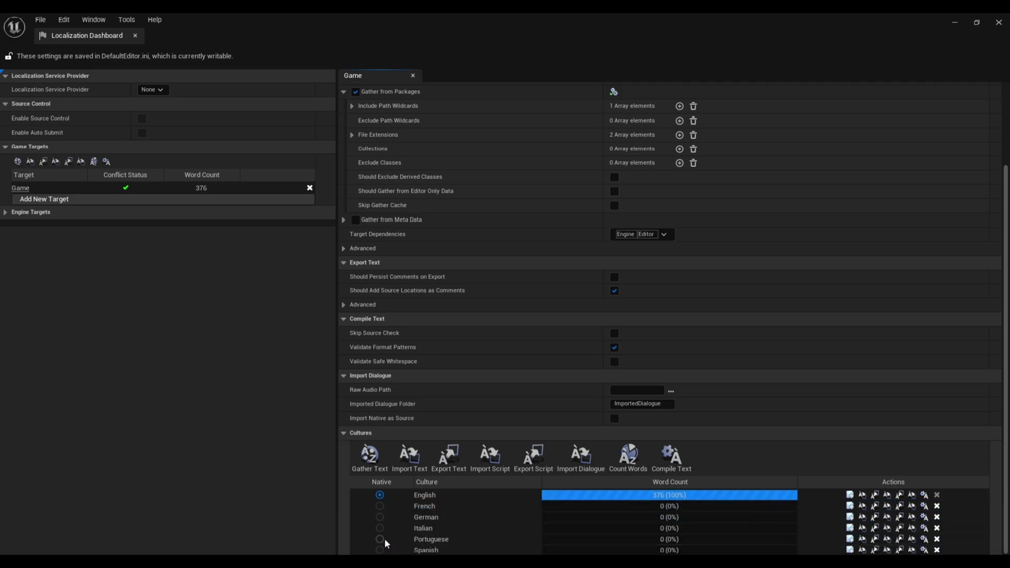
- Run Gather Text for all cultures of the Game target and close the finished task's report
scroll(525, 518, down, 1)
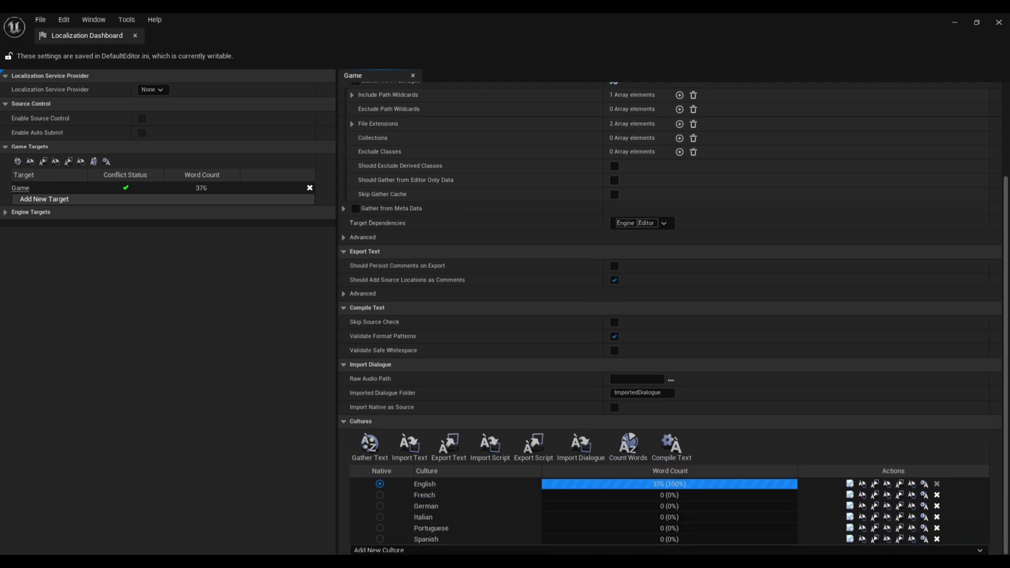
click(370, 445)
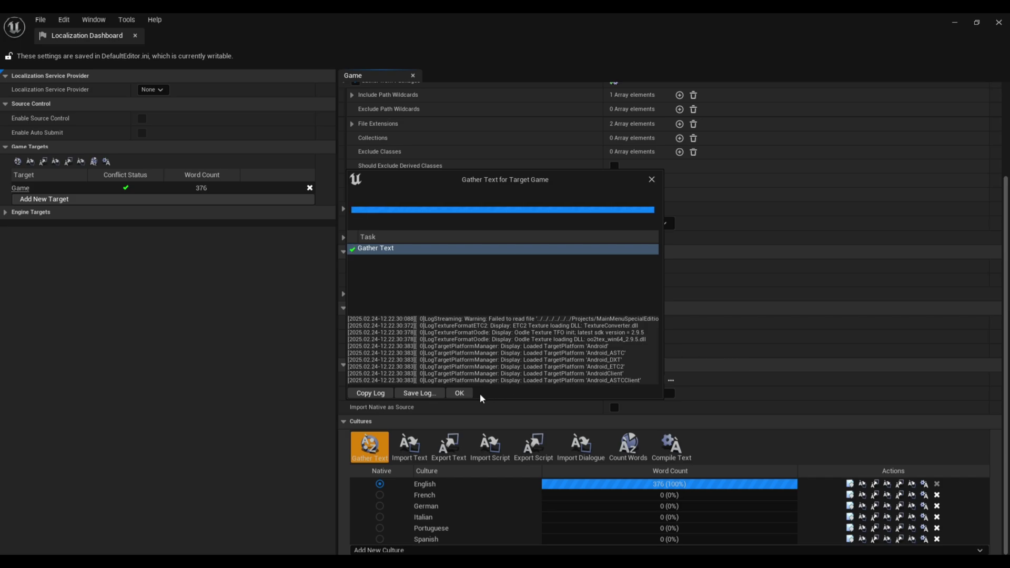
click(460, 394)
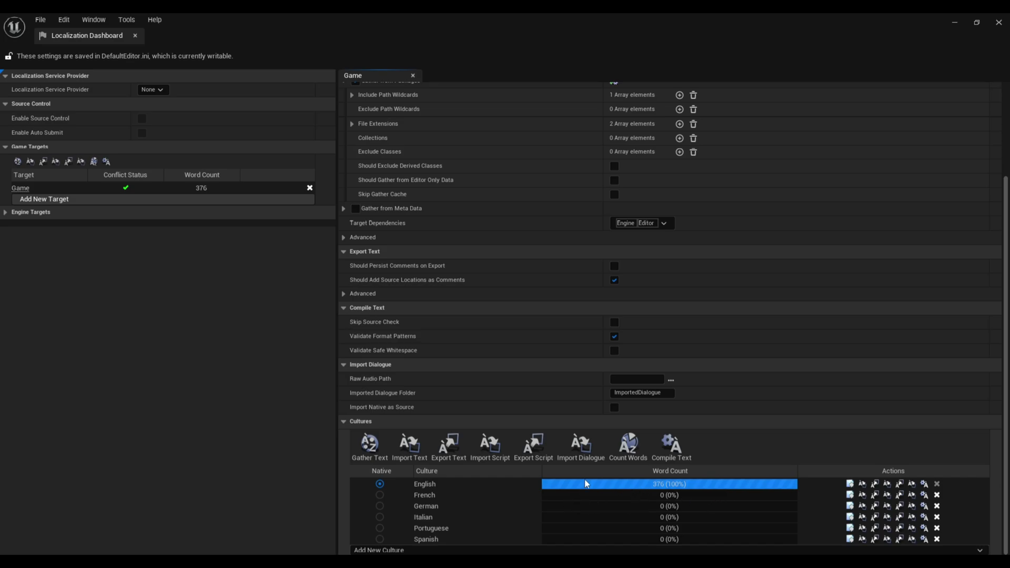
- Export the text of all Game target cultures to the desktop folder and close the export report
click(448, 445)
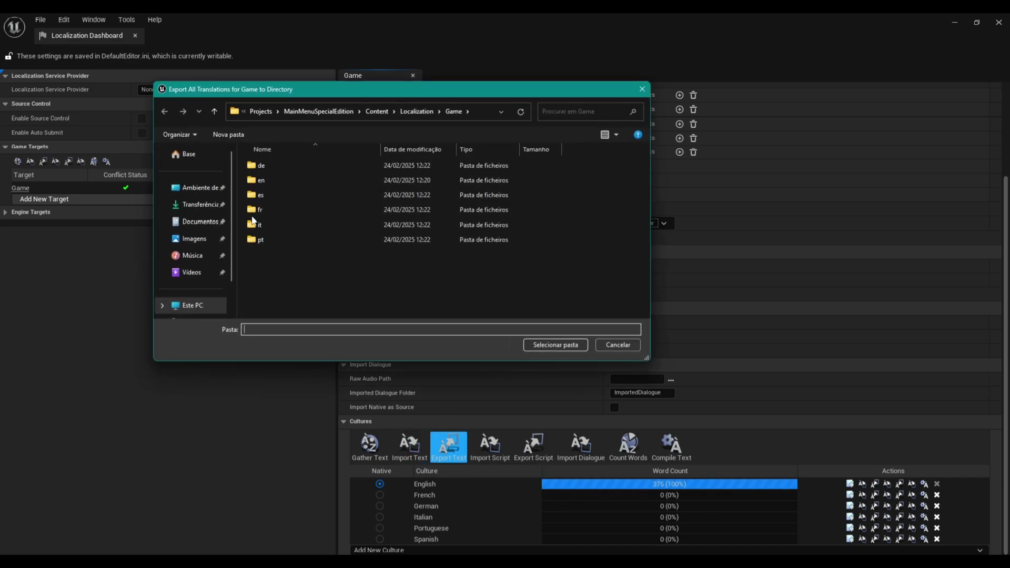
click(181, 188)
click(554, 345)
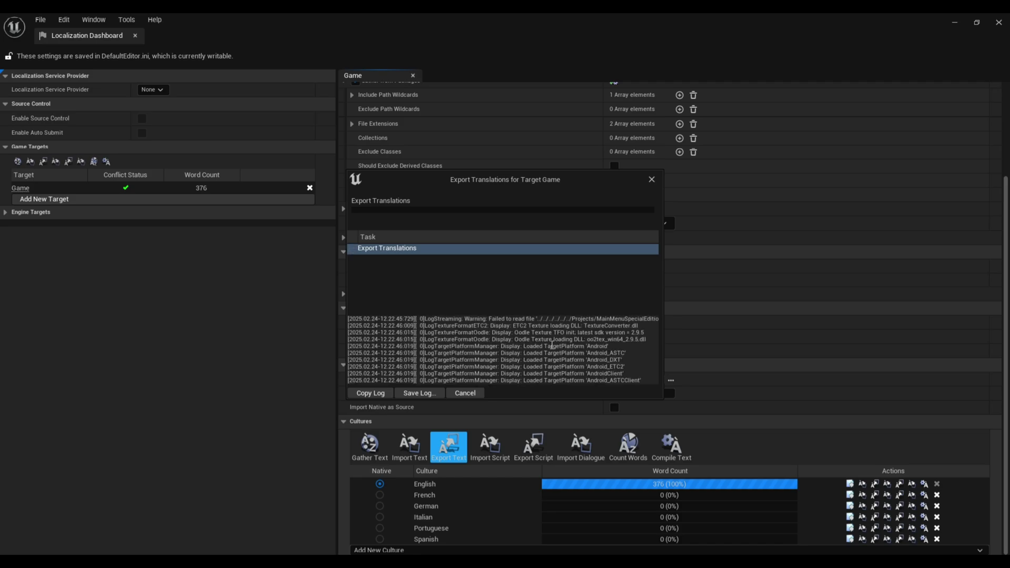
click(462, 392)
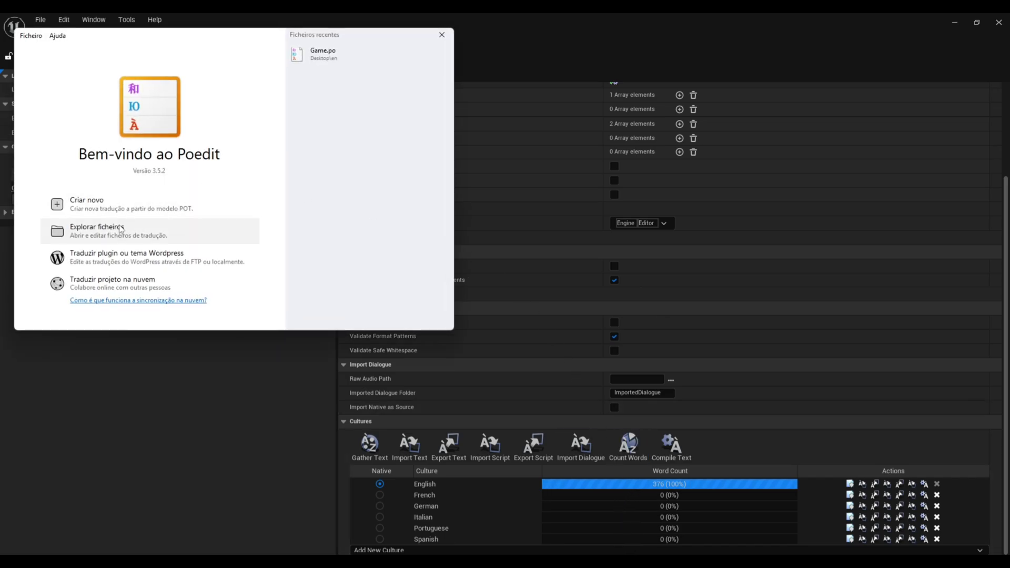
- Switch to Poedit and open the German translation file Game from the de folder on the desktop
click(104, 235)
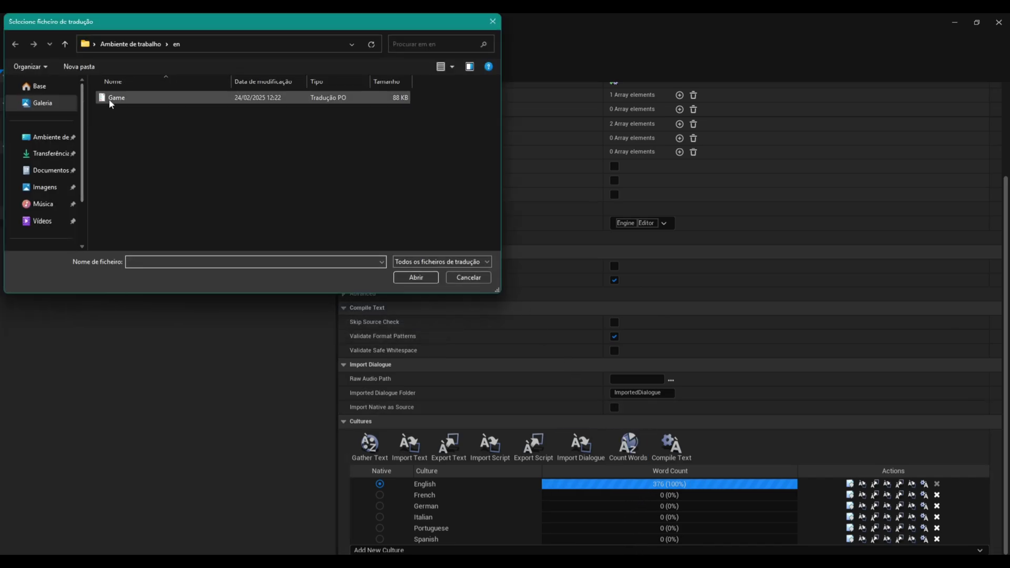
click(148, 47)
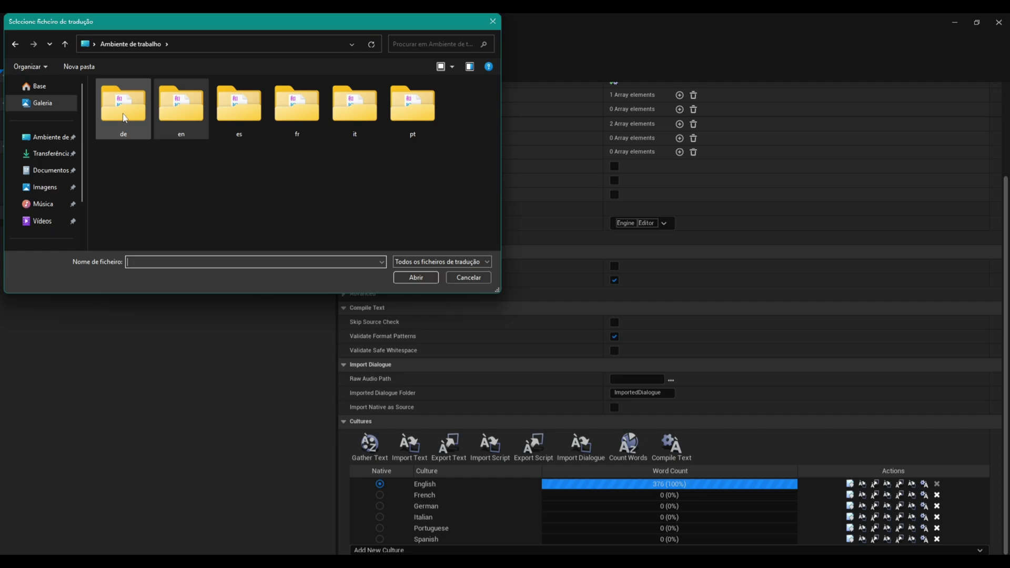
click(139, 128)
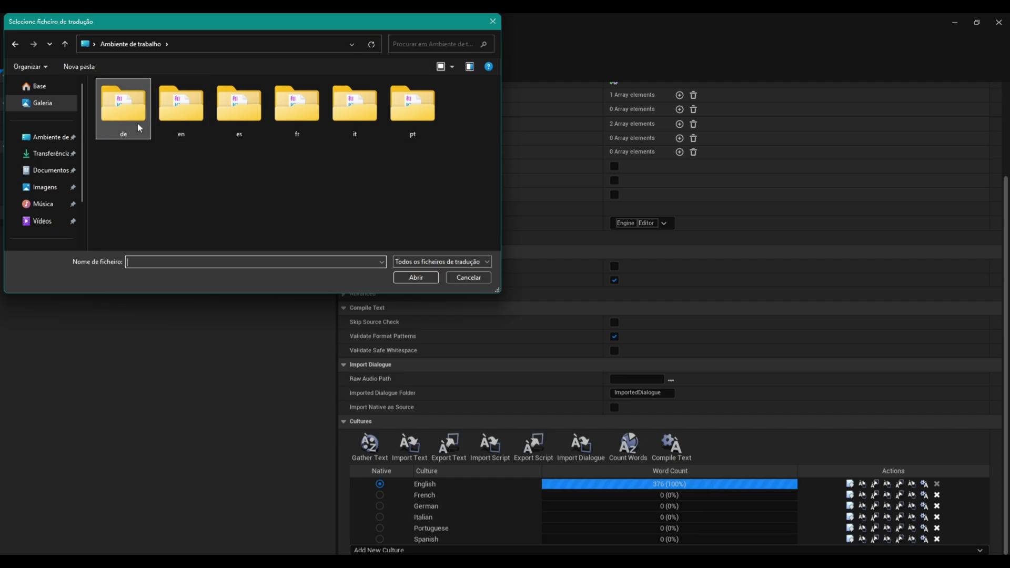
double_click(138, 122)
click(134, 100)
click(416, 276)
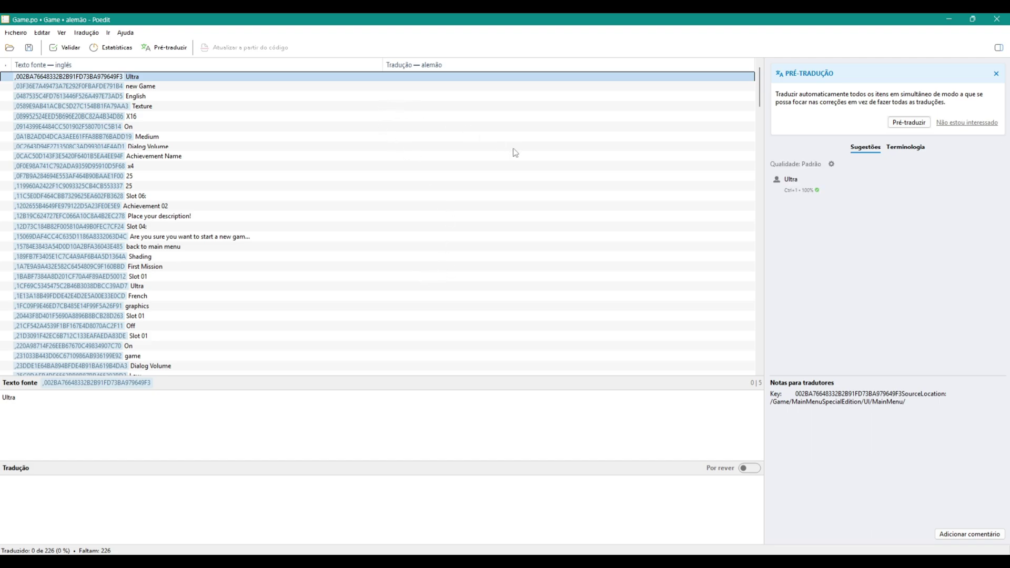
- Pre-translate all entries of the German file with Microsoft Translator online suggestions and save it
click(908, 122)
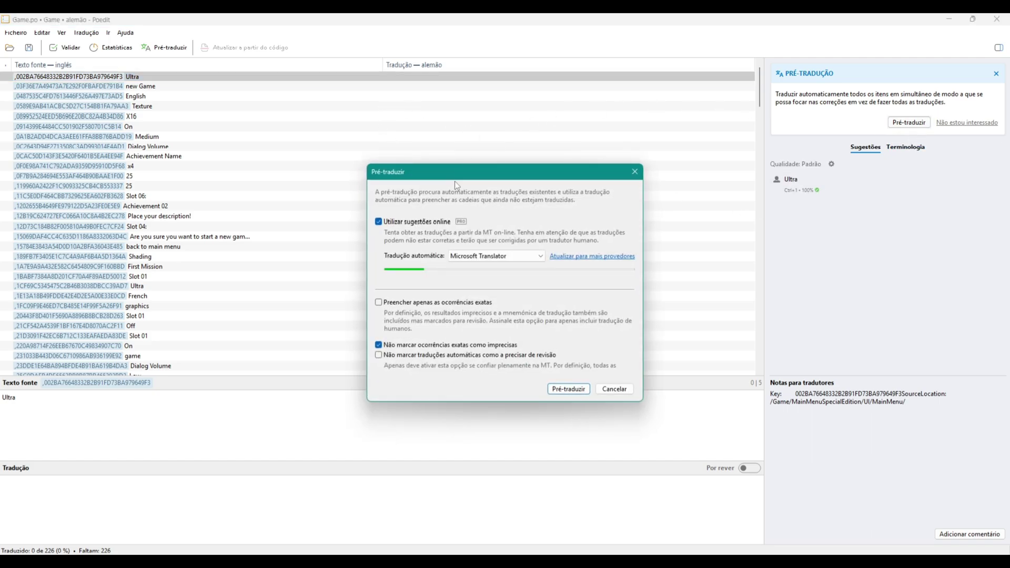
click(563, 389)
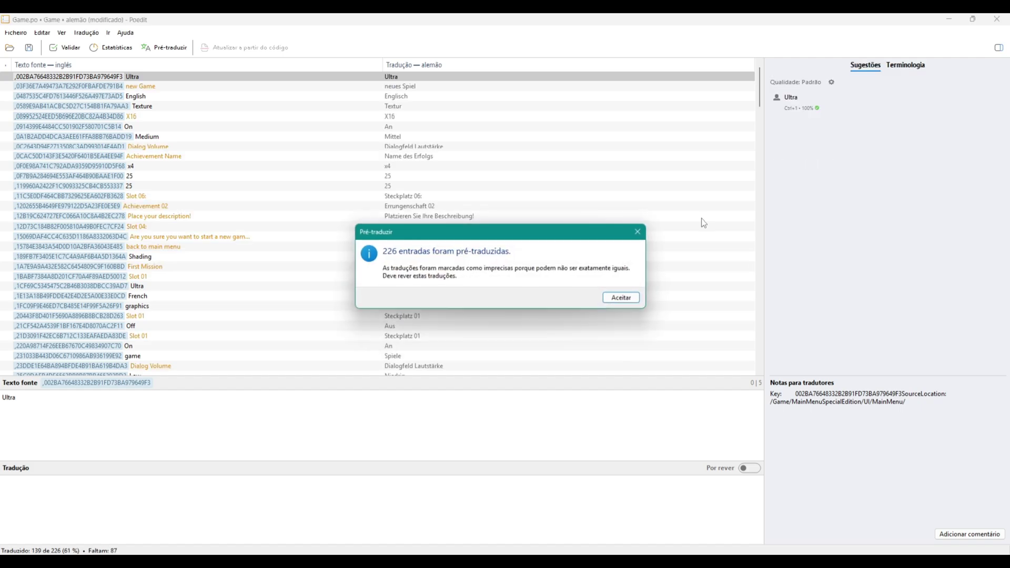
click(631, 297)
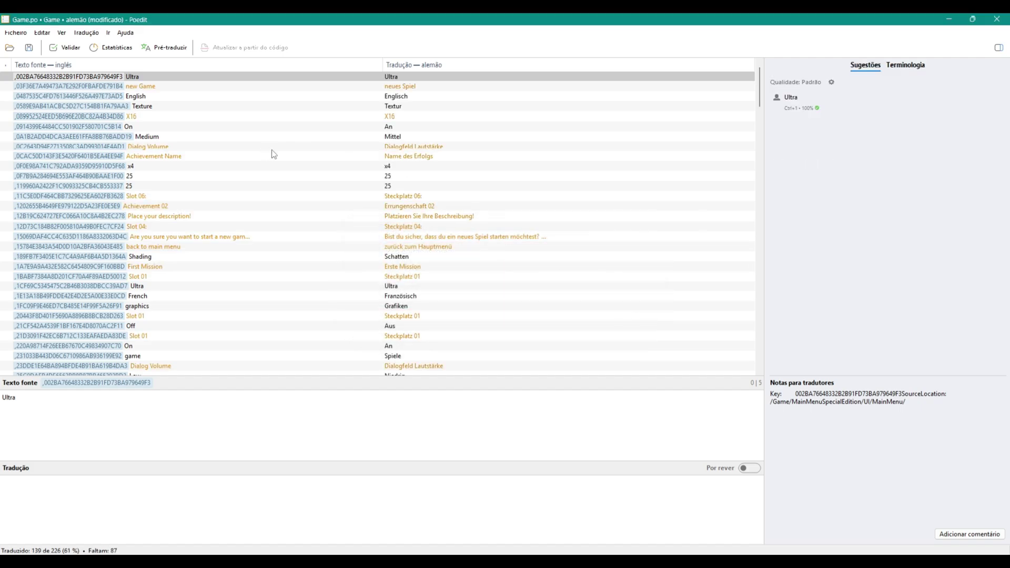
click(16, 33)
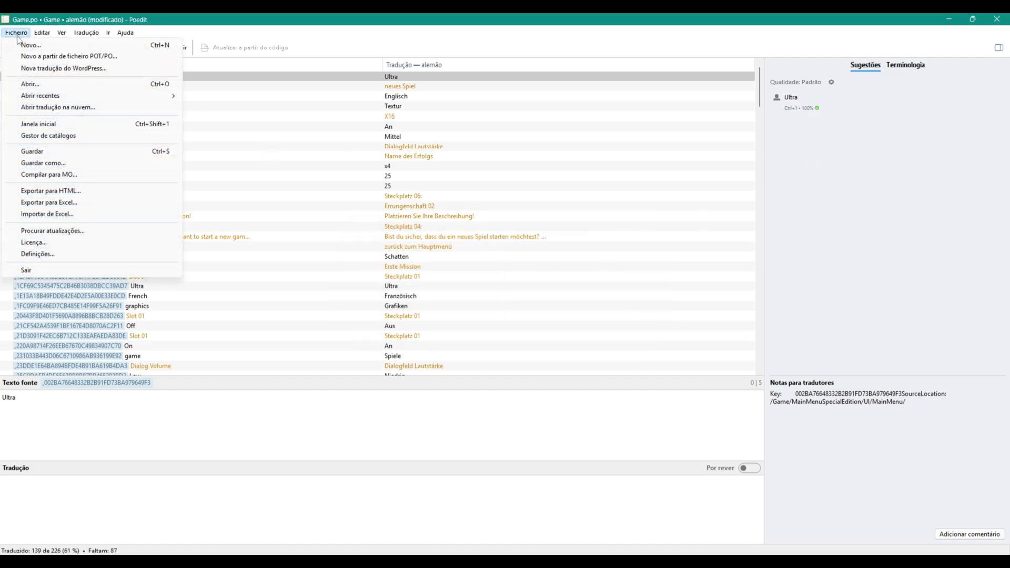
click(39, 151)
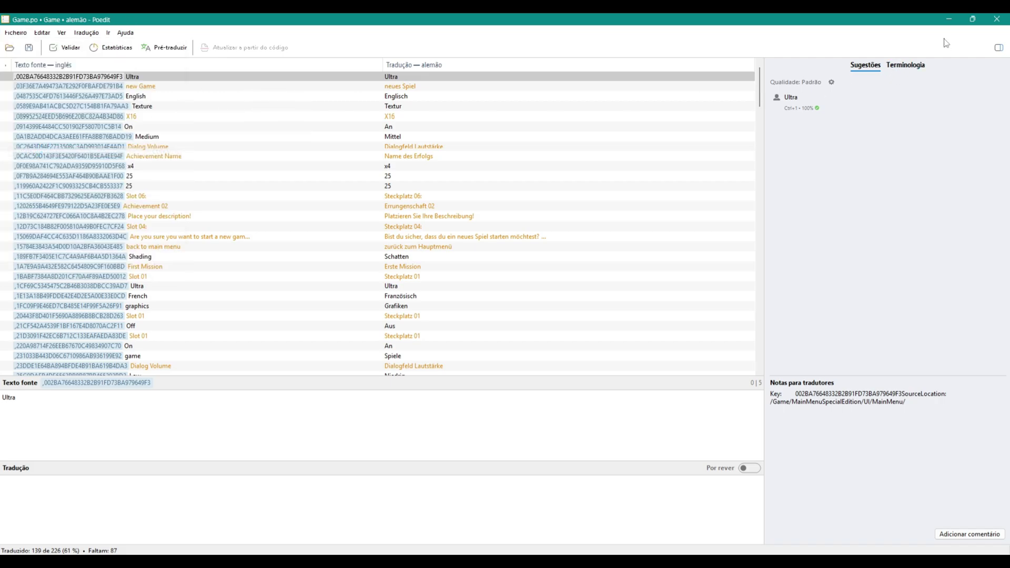
- Open the Spanish translation file Game from the es folder on the desktop
click(9, 48)
click(140, 56)
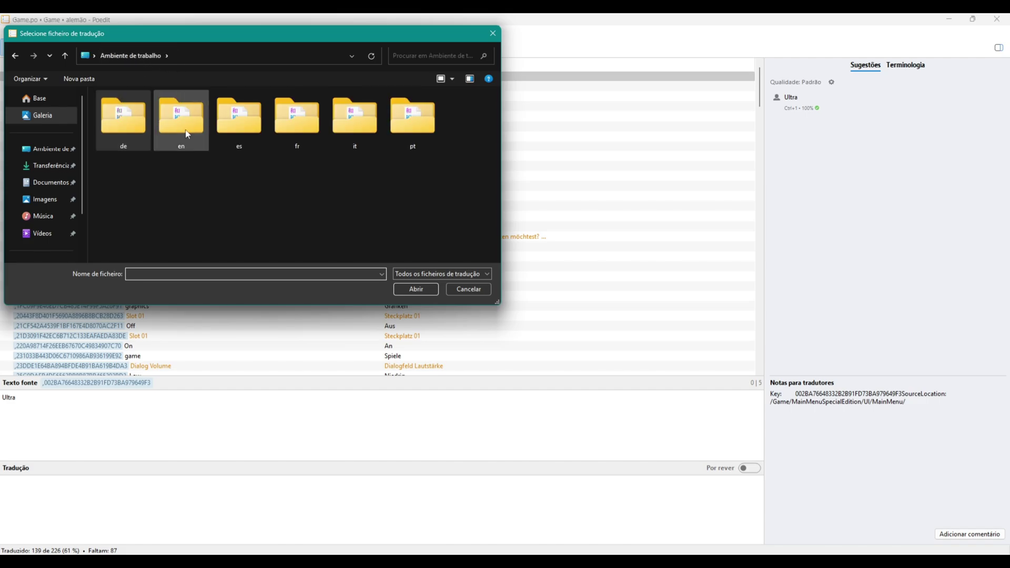
double_click(237, 134)
click(179, 109)
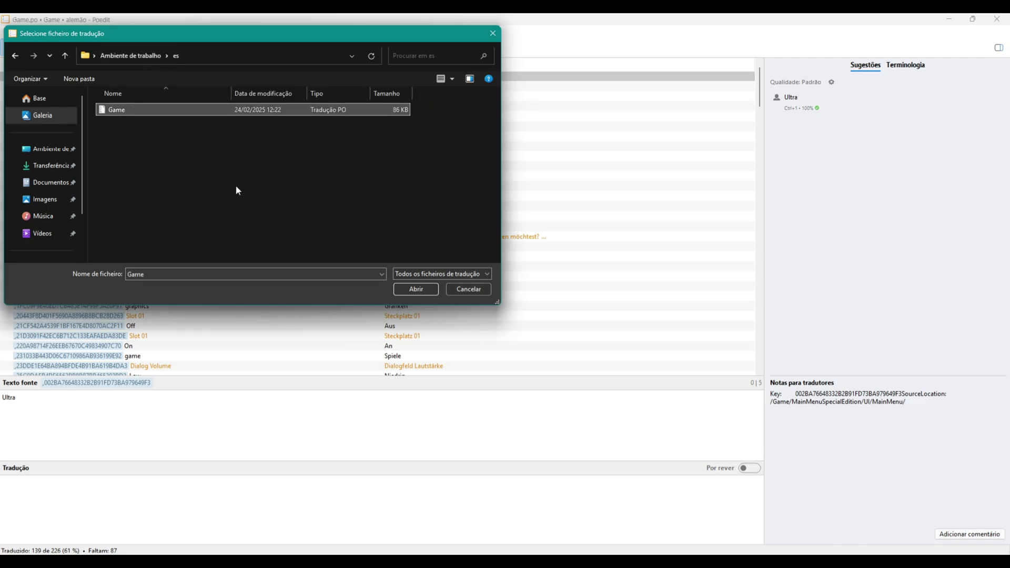
click(422, 294)
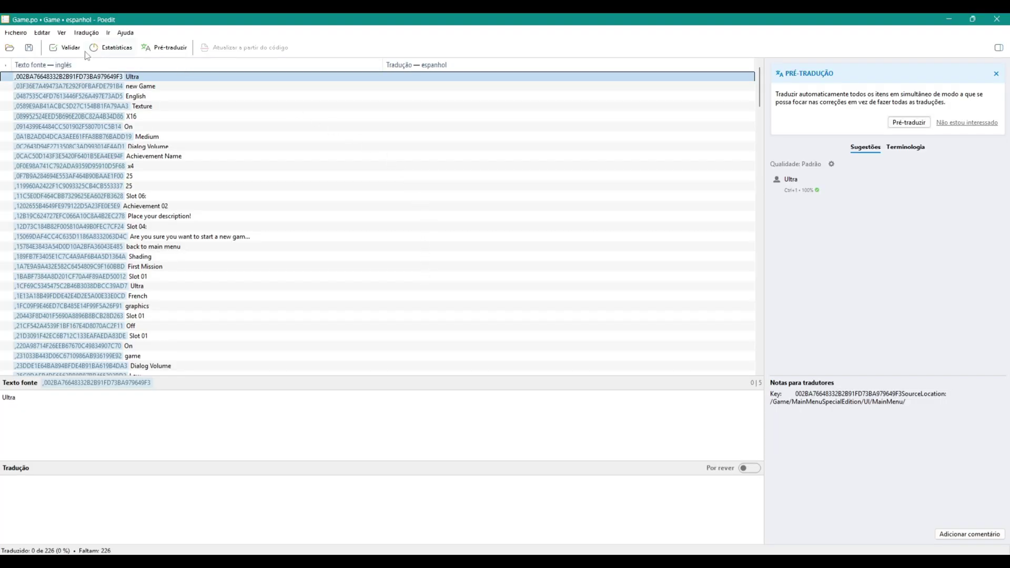
- Pre-translate all entries of the Spanish file with Microsoft Translator online suggestions and save it
click(908, 123)
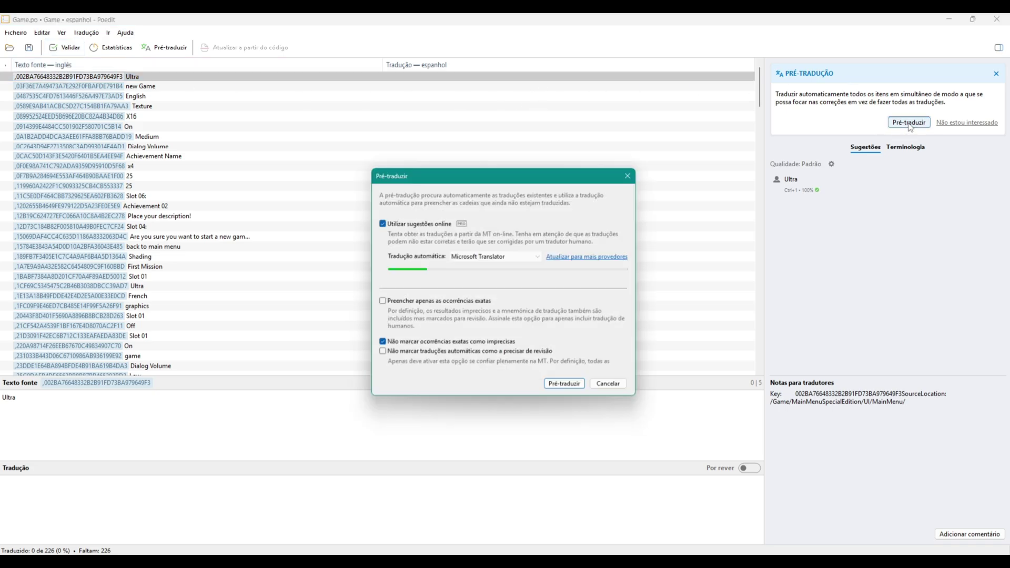
click(569, 389)
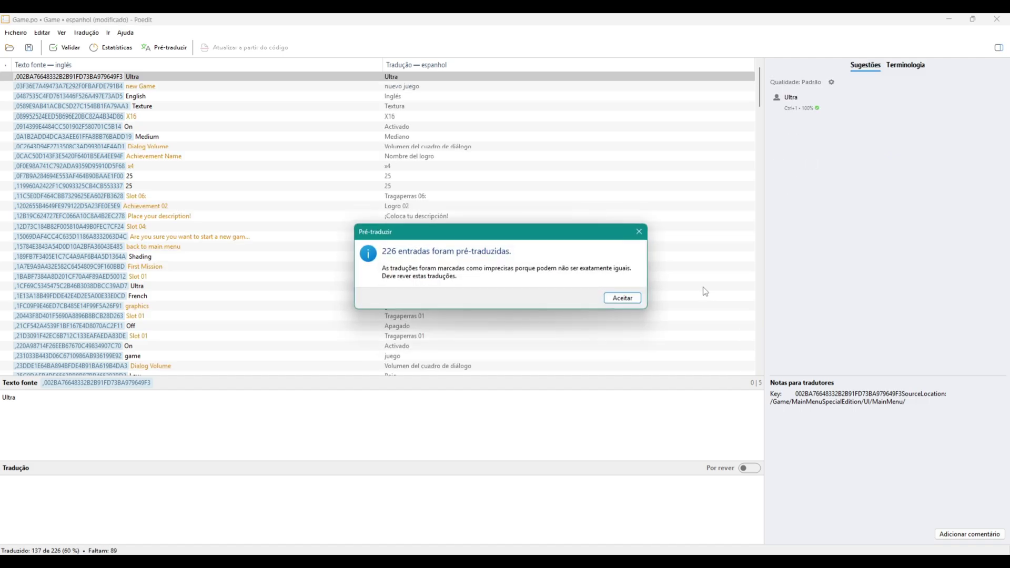
click(622, 298)
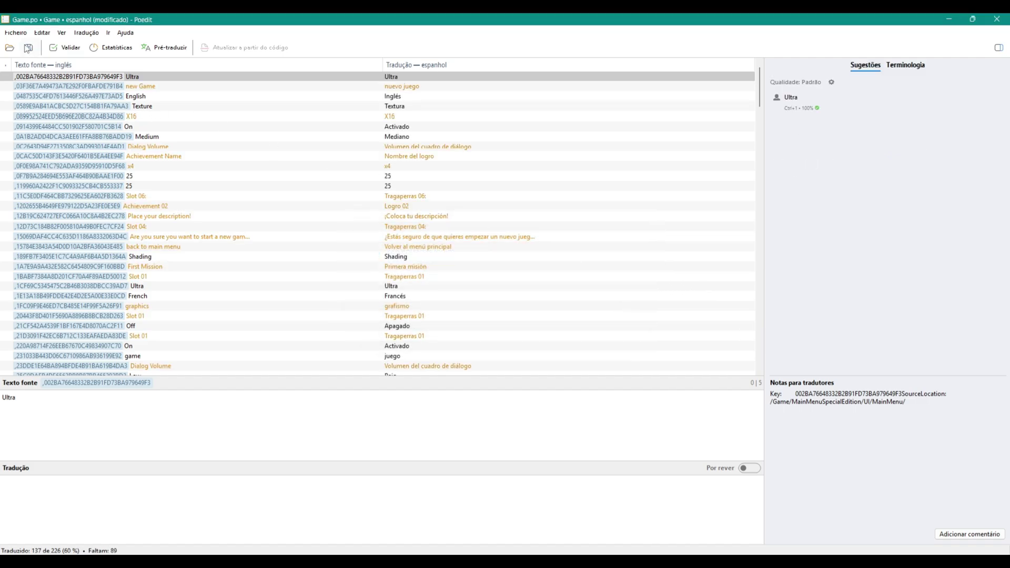
click(28, 48)
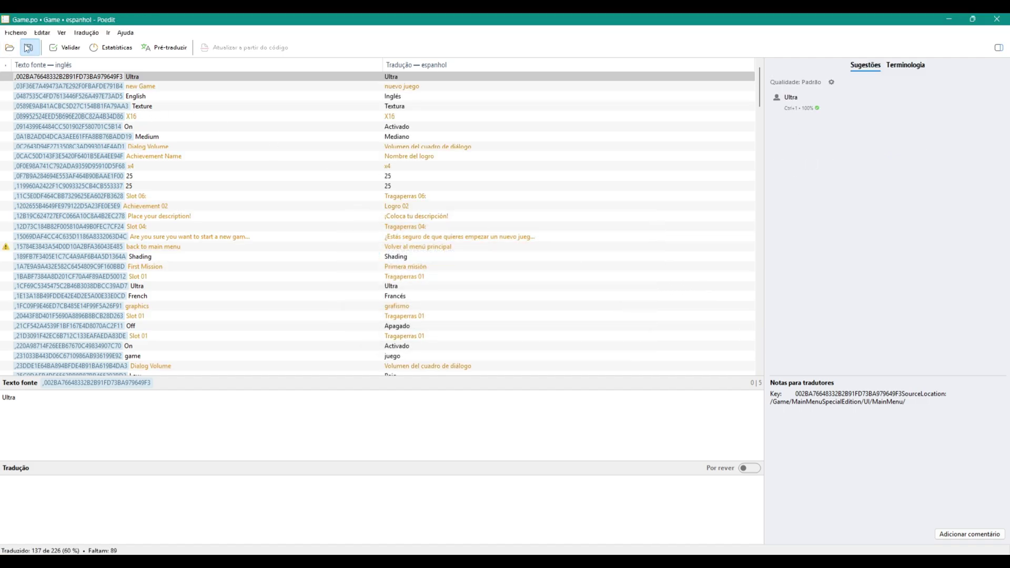
- Open the French translation file Game from the fr folder on the desktop
click(9, 48)
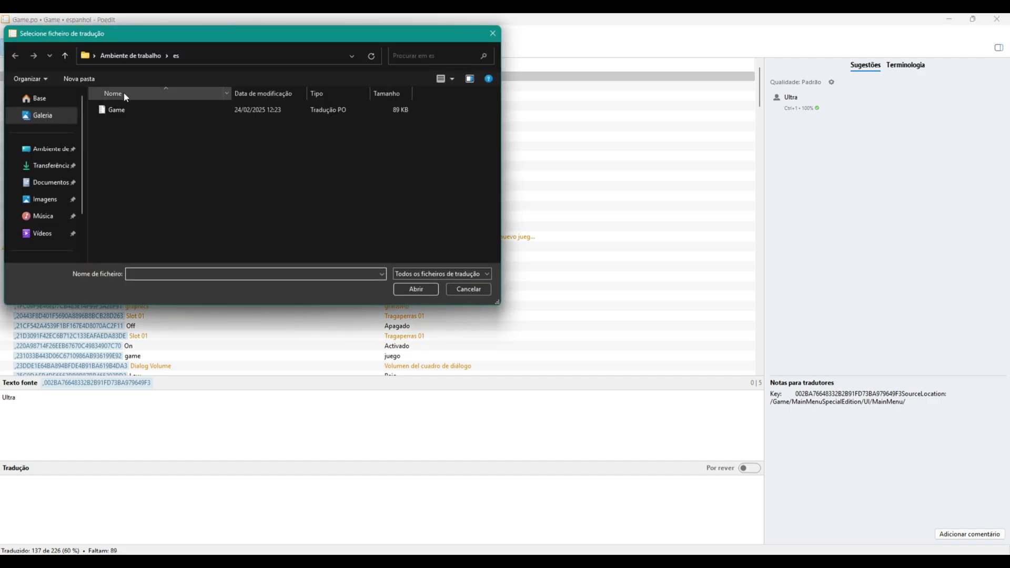
click(133, 56)
double_click(293, 122)
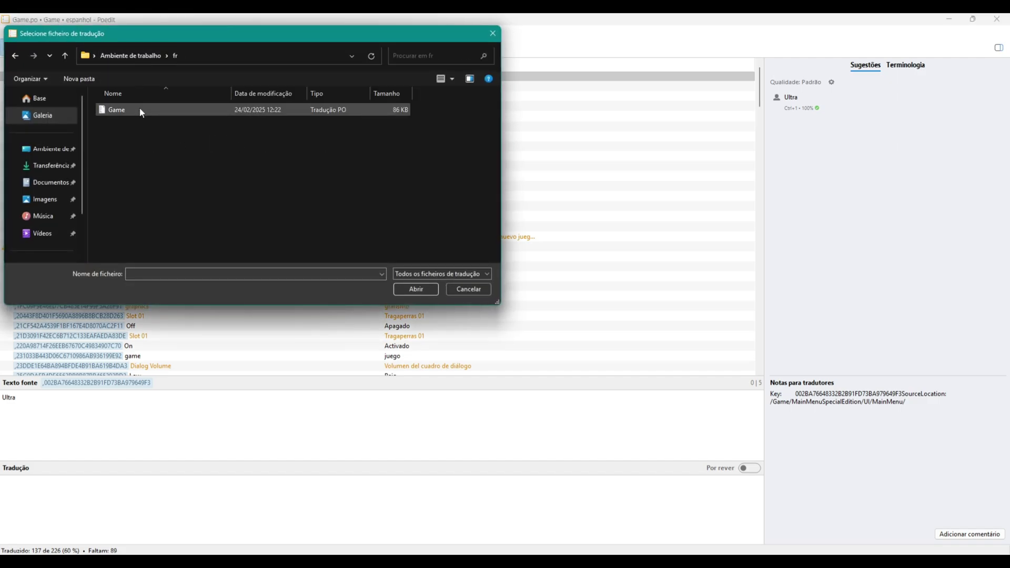
click(140, 111)
click(417, 288)
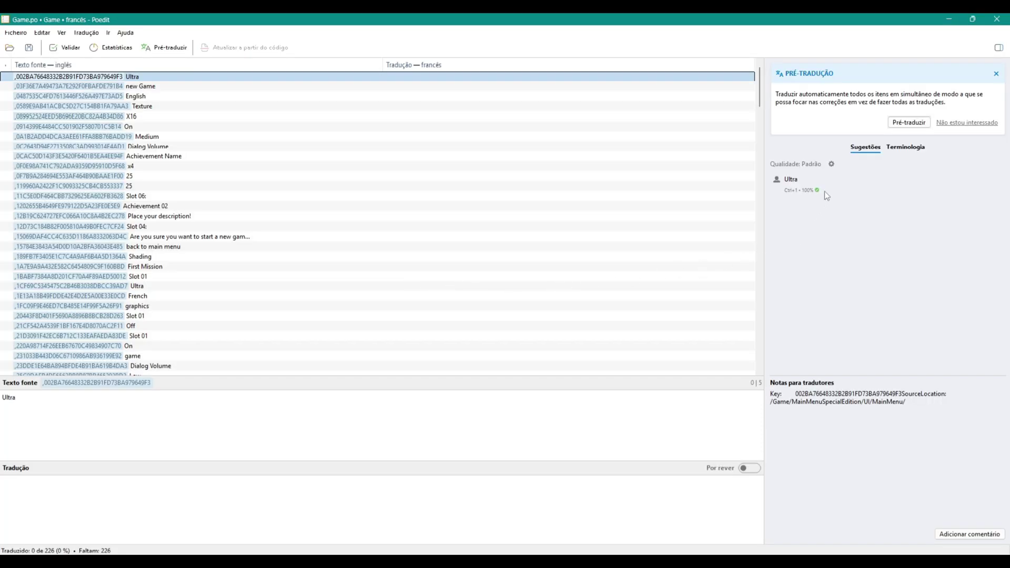
- Pre-translate all entries of the French file, look through the translations and save the file
click(909, 122)
click(572, 387)
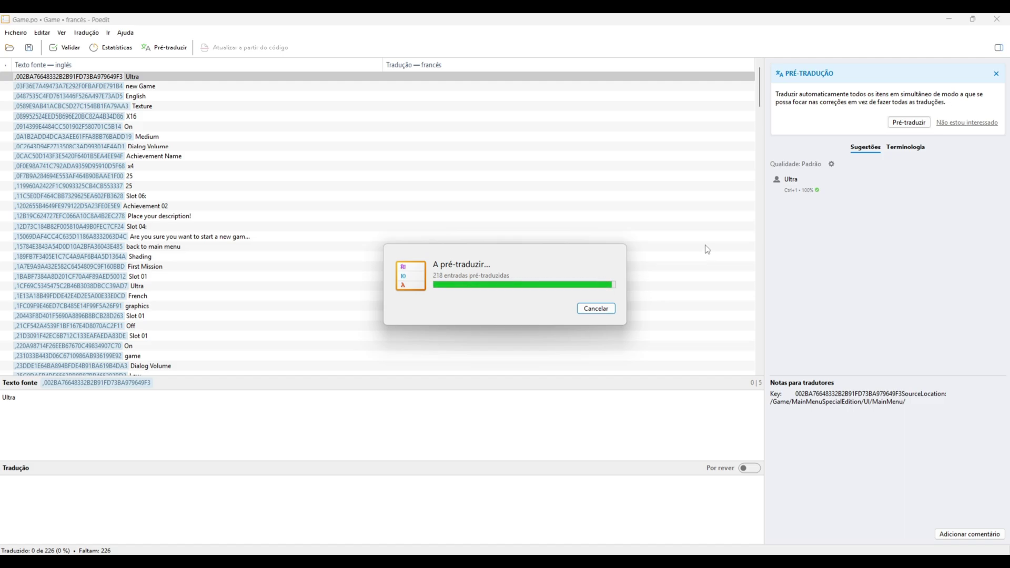
click(623, 298)
scroll(421, 248, down, 20)
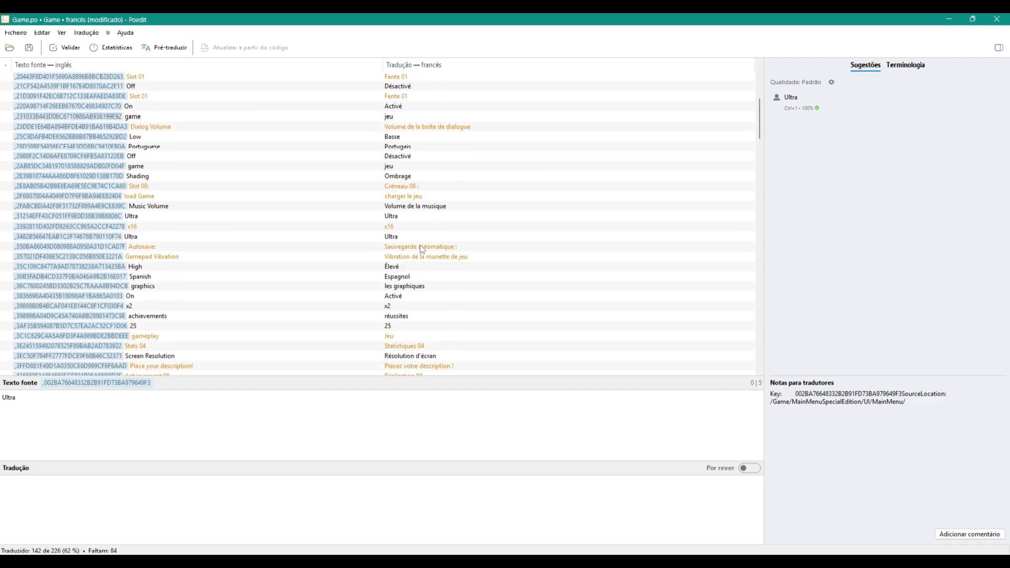
scroll(387, 270, up, 20)
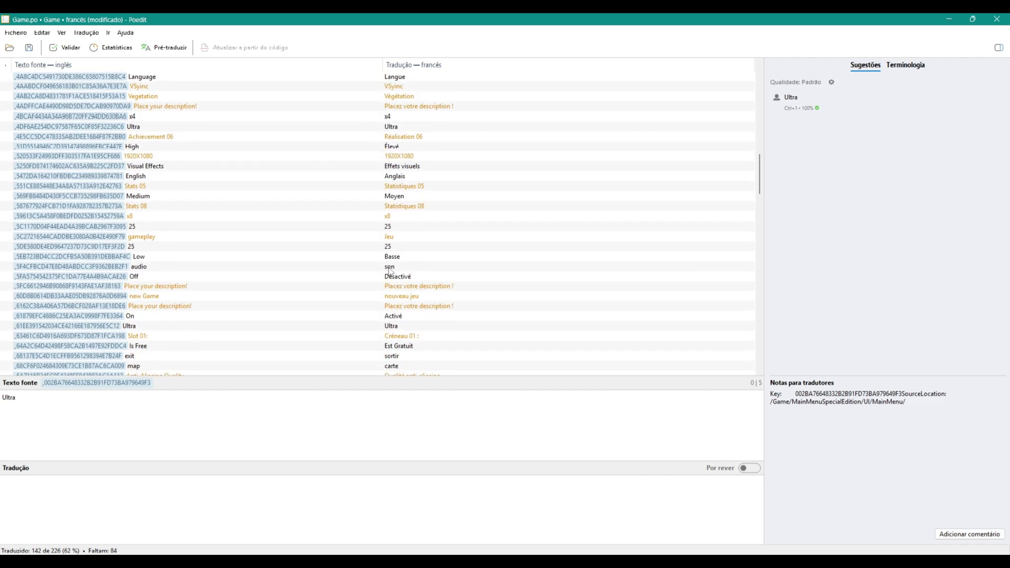
scroll(421, 267, up, 1)
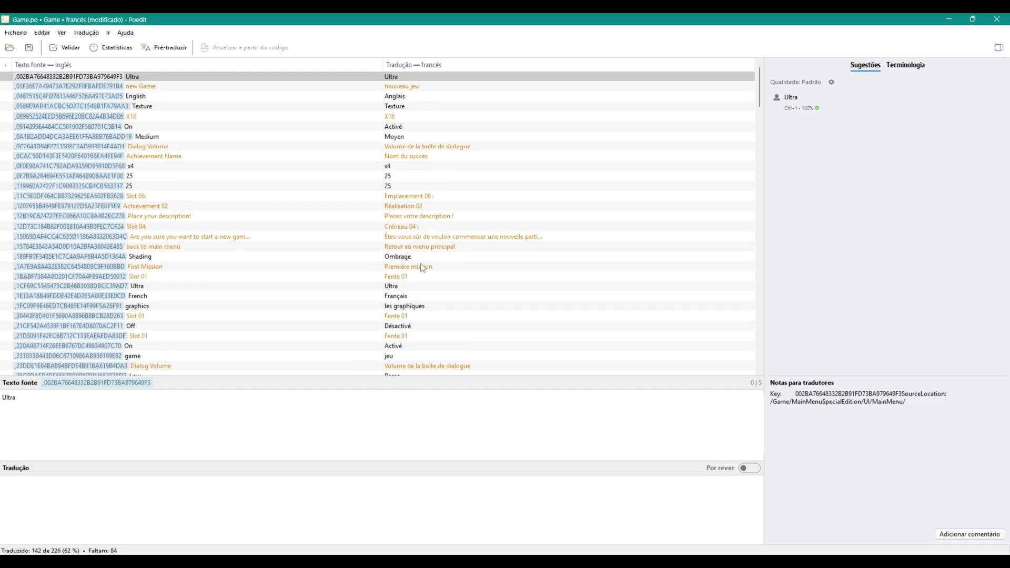
click(29, 47)
- Open the Italian translation file Game from the it folder on the desktop
click(9, 48)
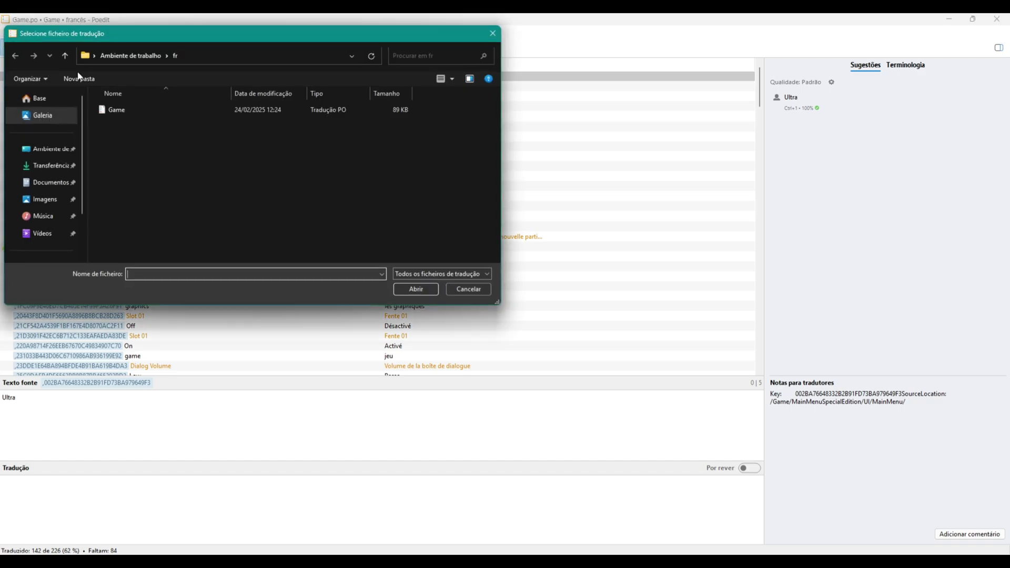
click(154, 60)
double_click(352, 119)
click(137, 105)
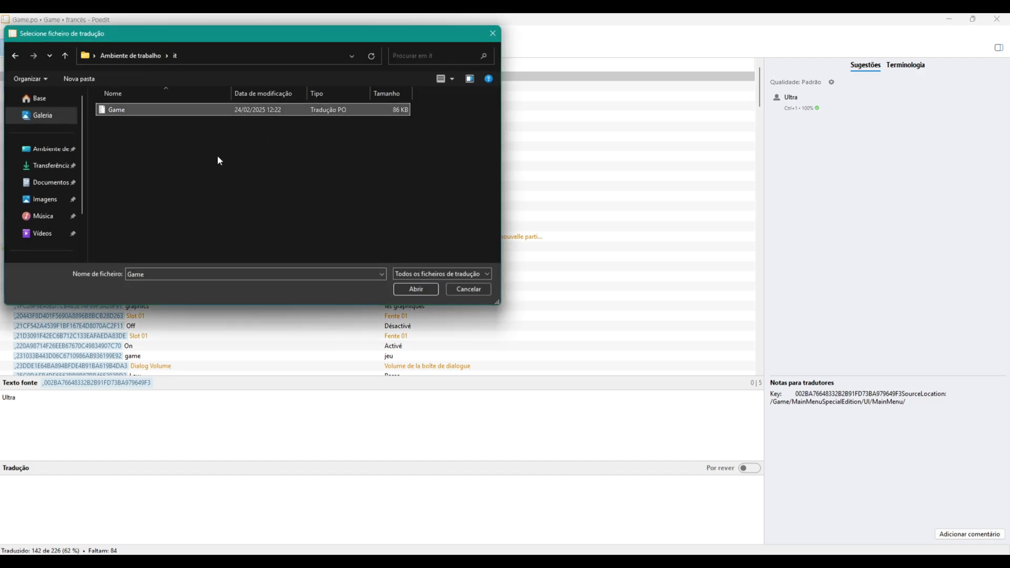
click(416, 288)
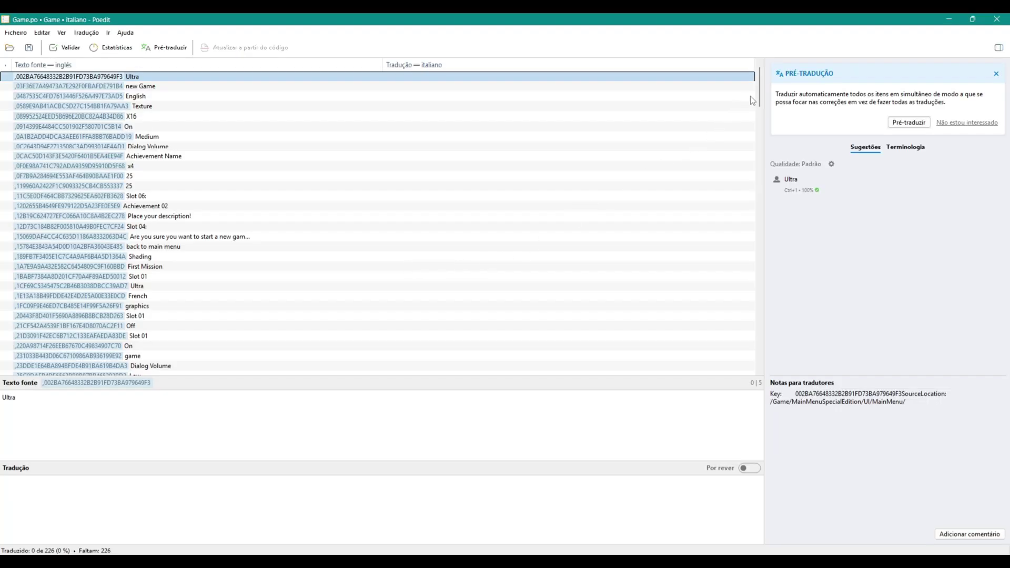
- Pre-translate all entries of the Italian file and save it
click(908, 122)
click(568, 388)
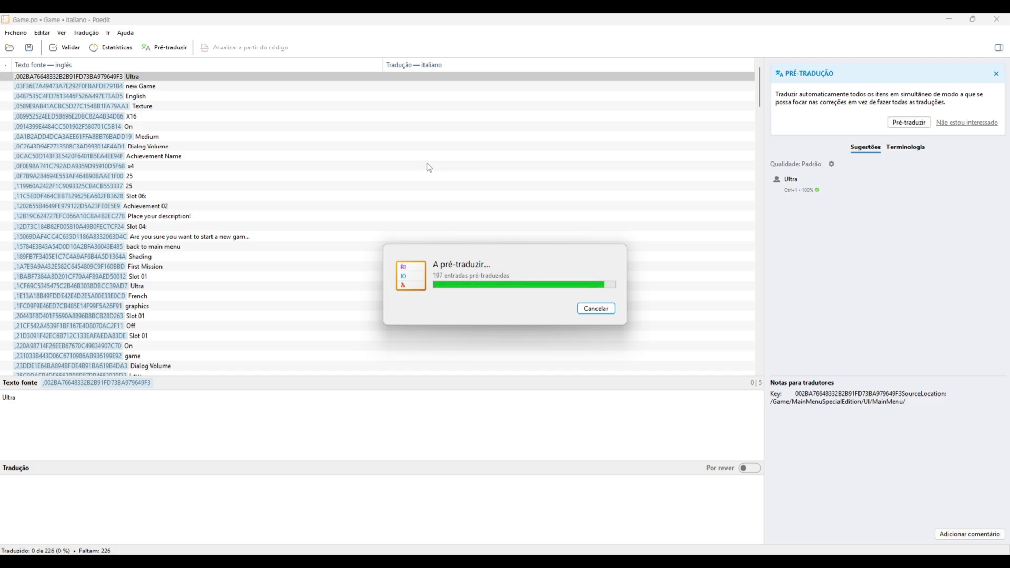
click(616, 296)
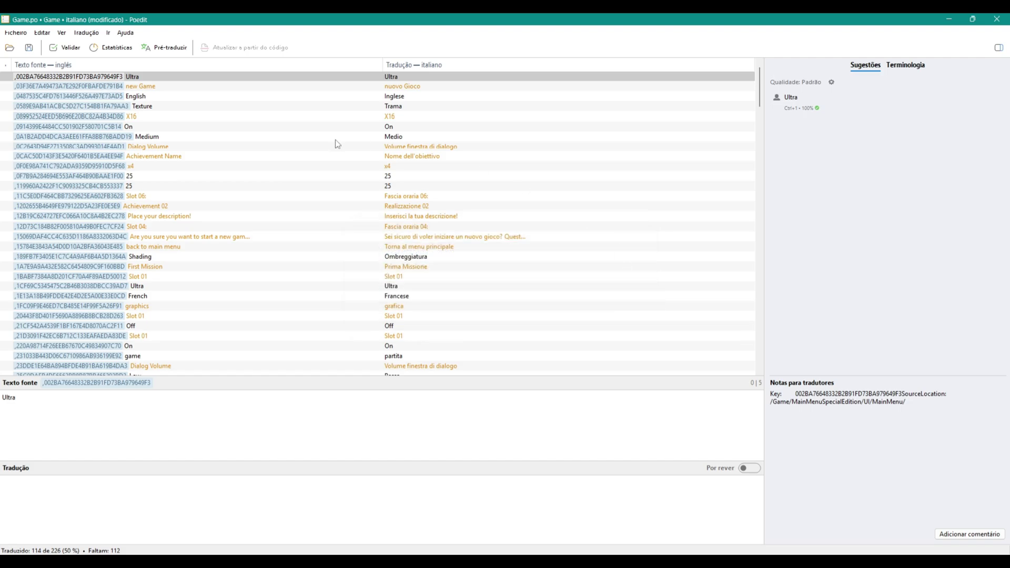
click(28, 47)
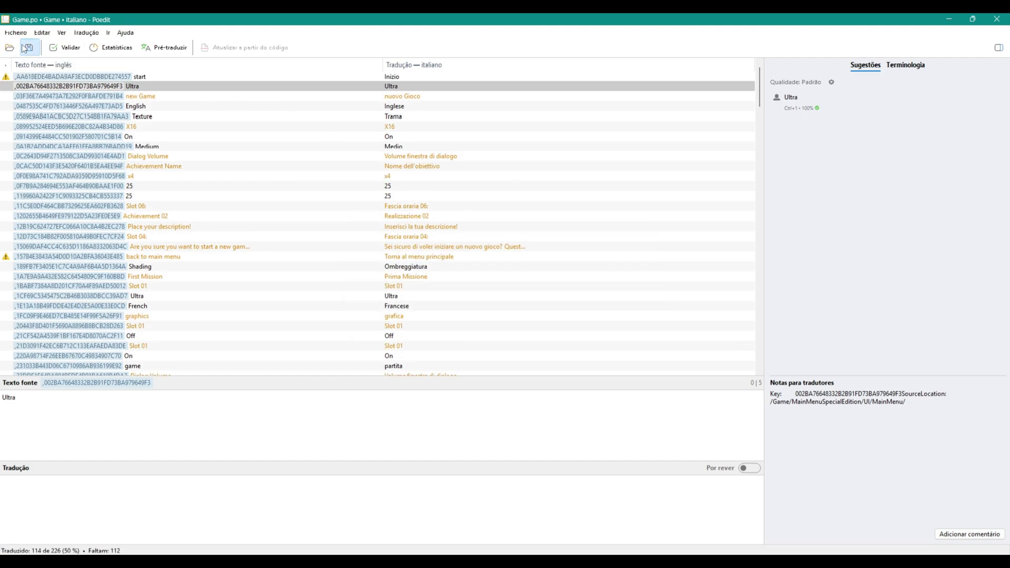
- Open the Portuguese translation file Game from the pt folder on the desktop
click(15, 33)
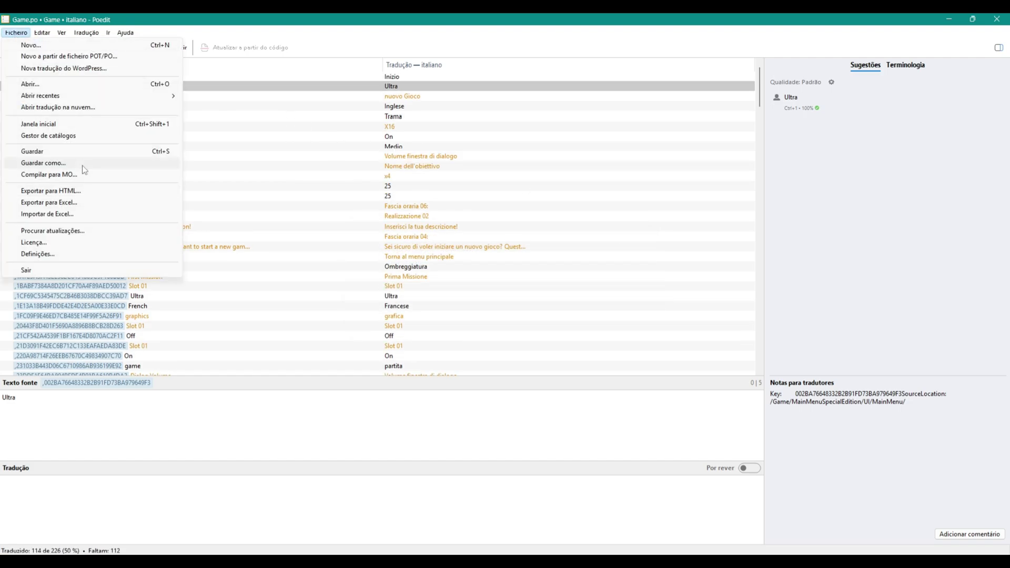
click(36, 46)
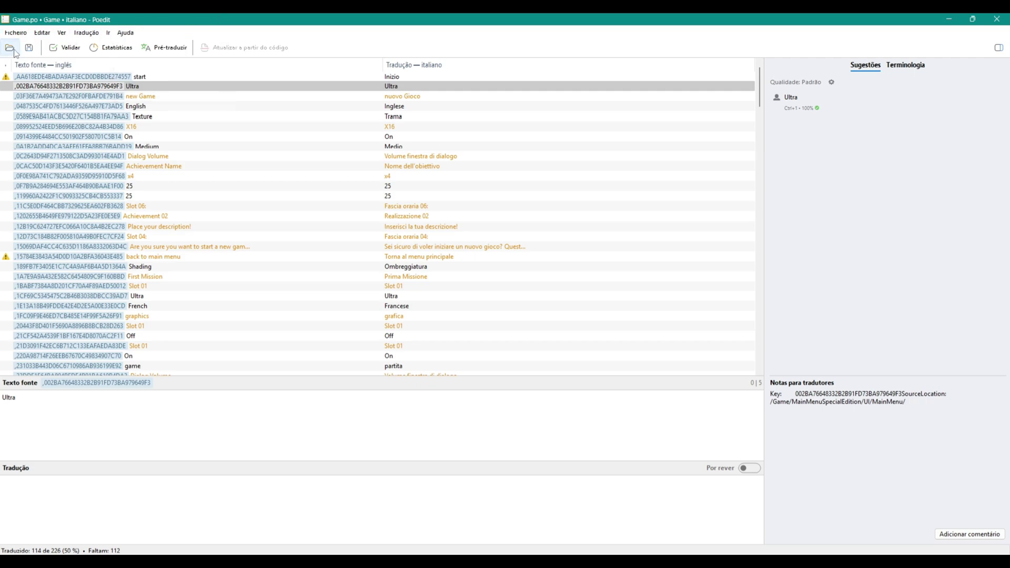
click(128, 56)
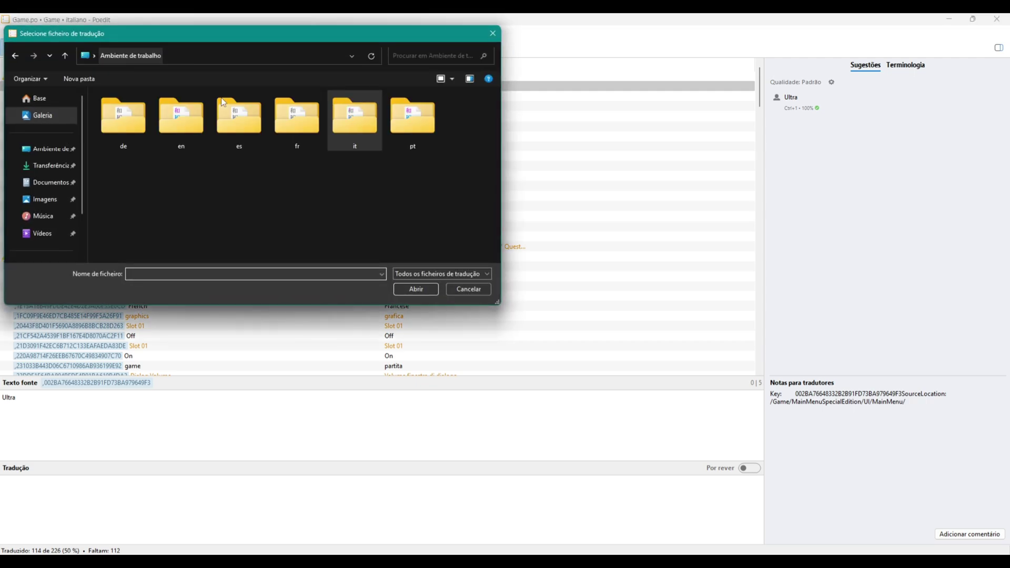
double_click(408, 132)
click(126, 111)
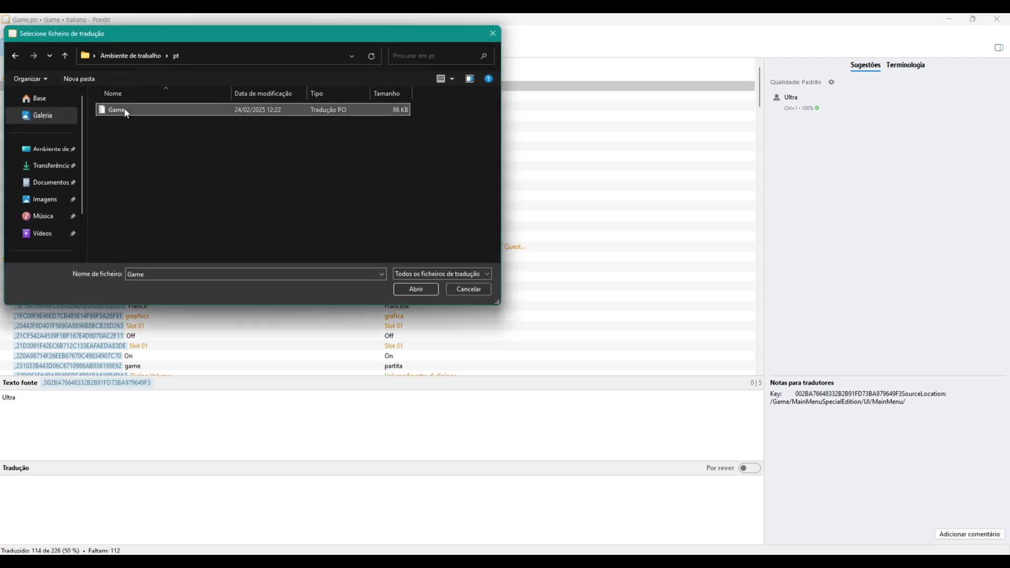
click(416, 289)
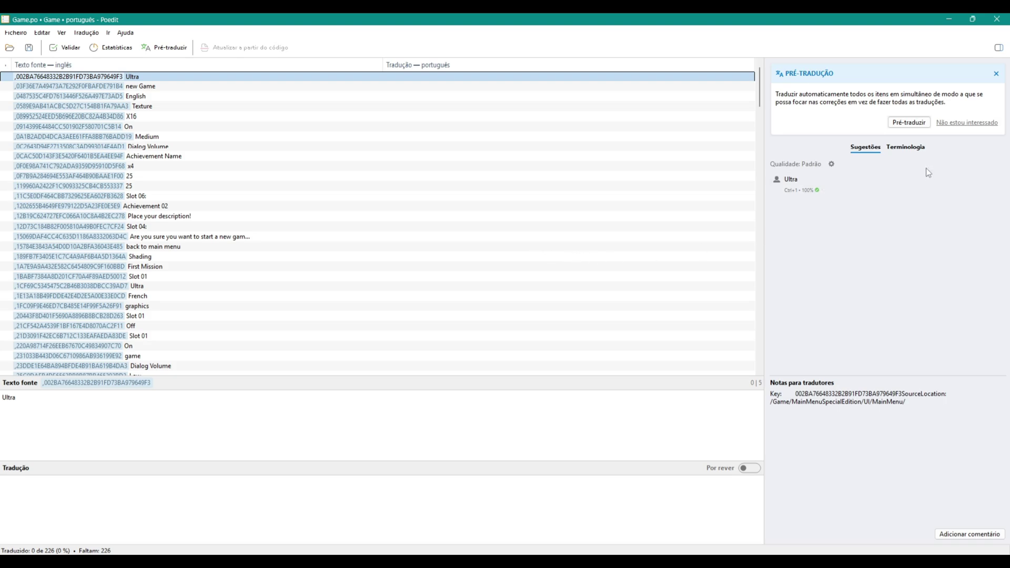
- Pre-translate all entries of the Portuguese file and save it
click(893, 124)
click(568, 389)
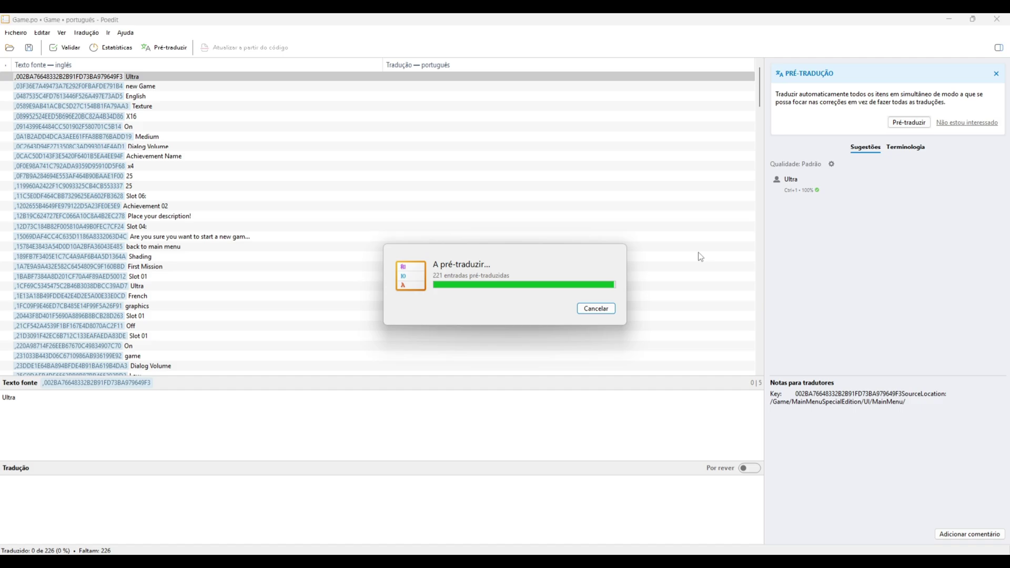
click(623, 299)
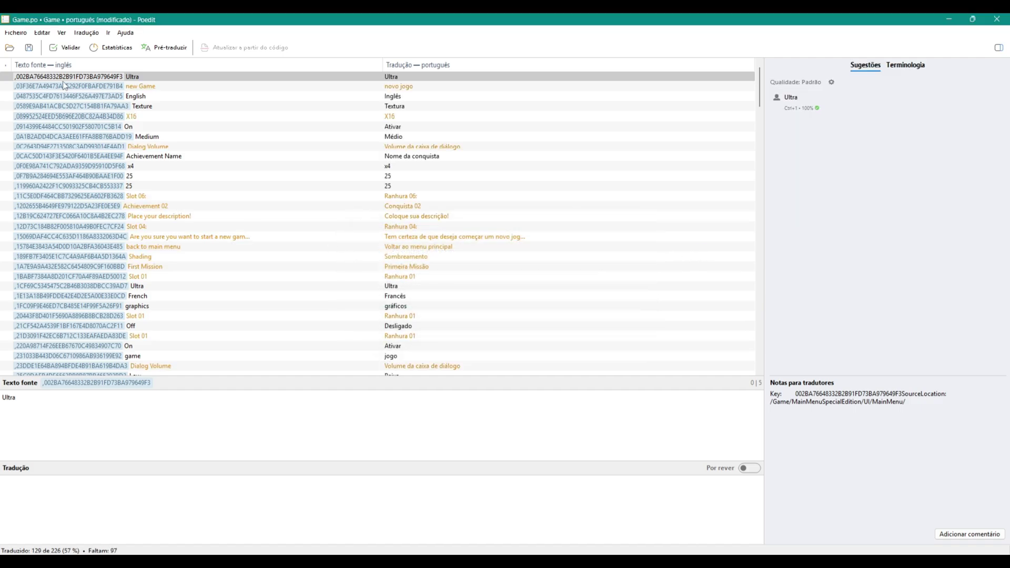
click(29, 47)
- Switch to Unreal's Localization Dashboard and import the French translations from the Game file in the desktop's fr folder
mouse_move(598, 560)
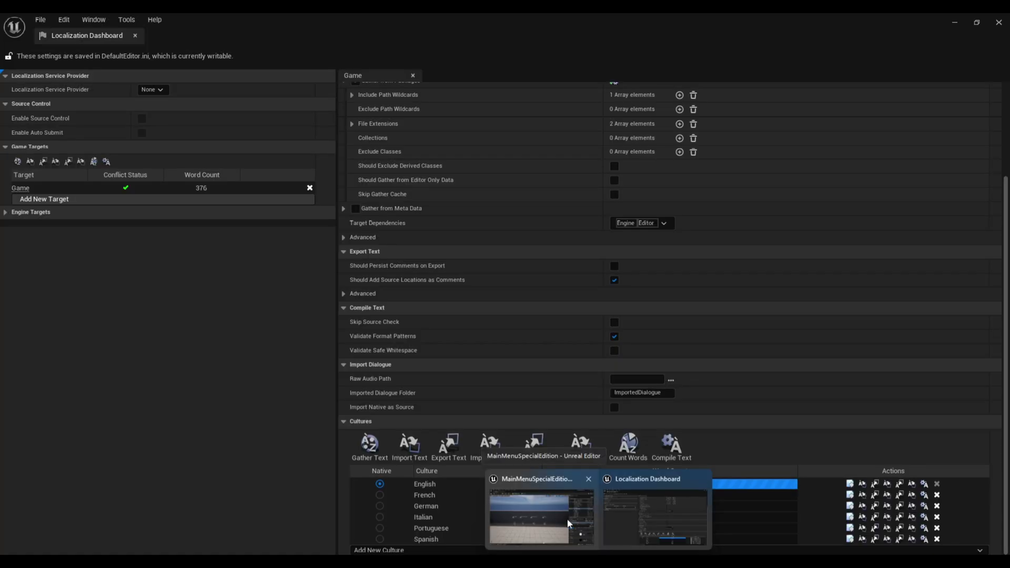
click(568, 520)
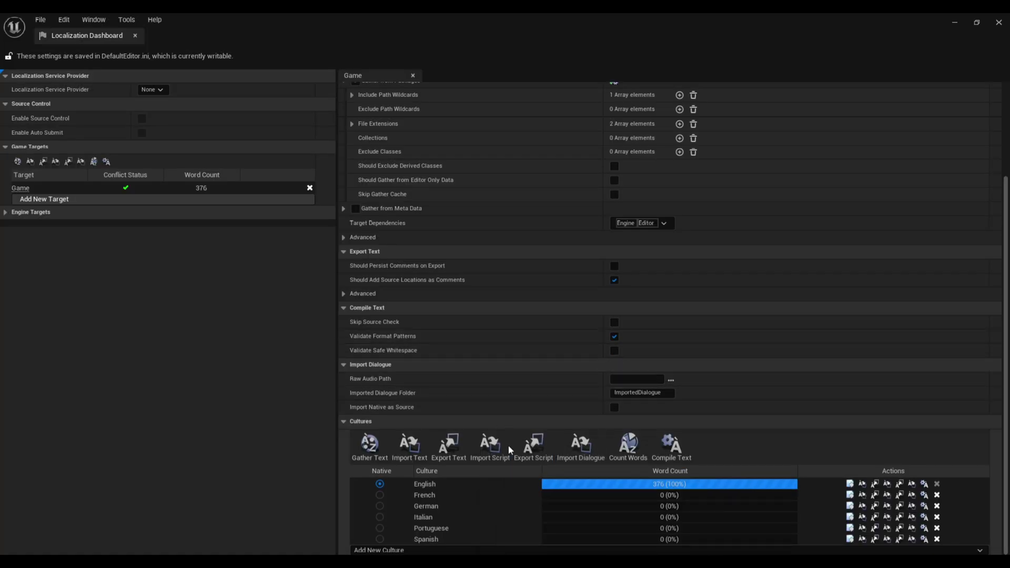
click(862, 496)
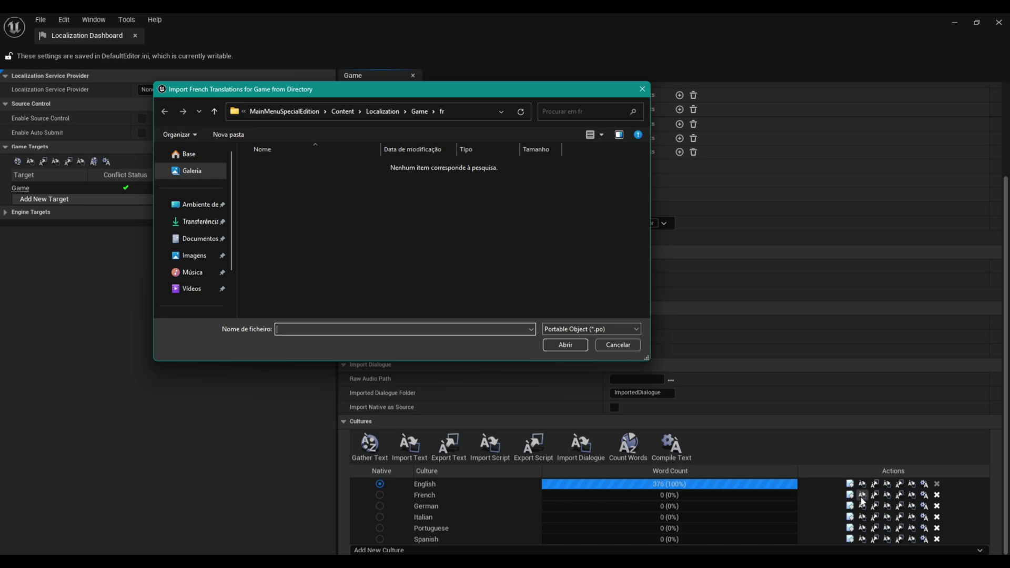
click(194, 204)
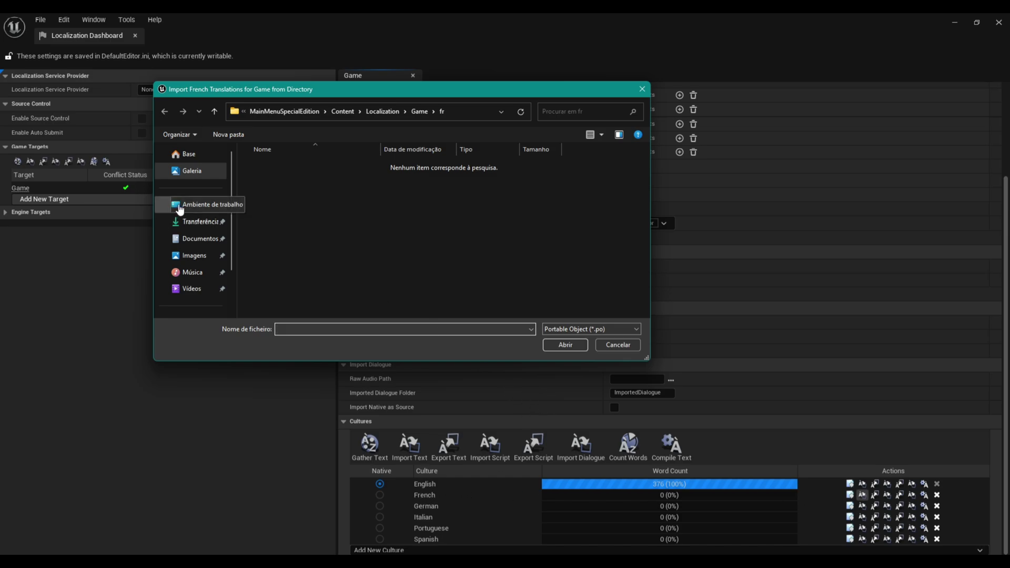
click(453, 188)
double_click(456, 192)
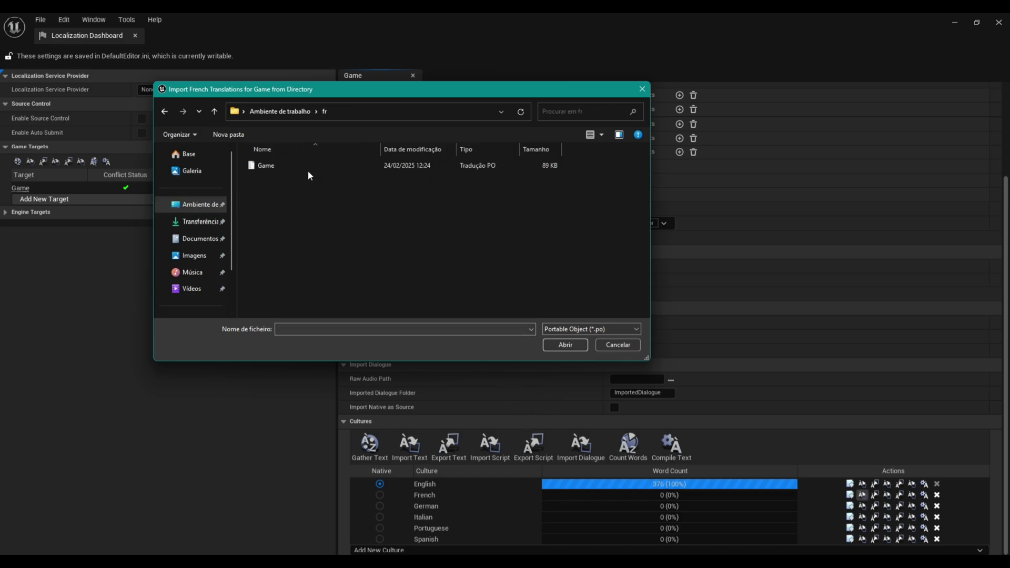
click(308, 165)
click(565, 344)
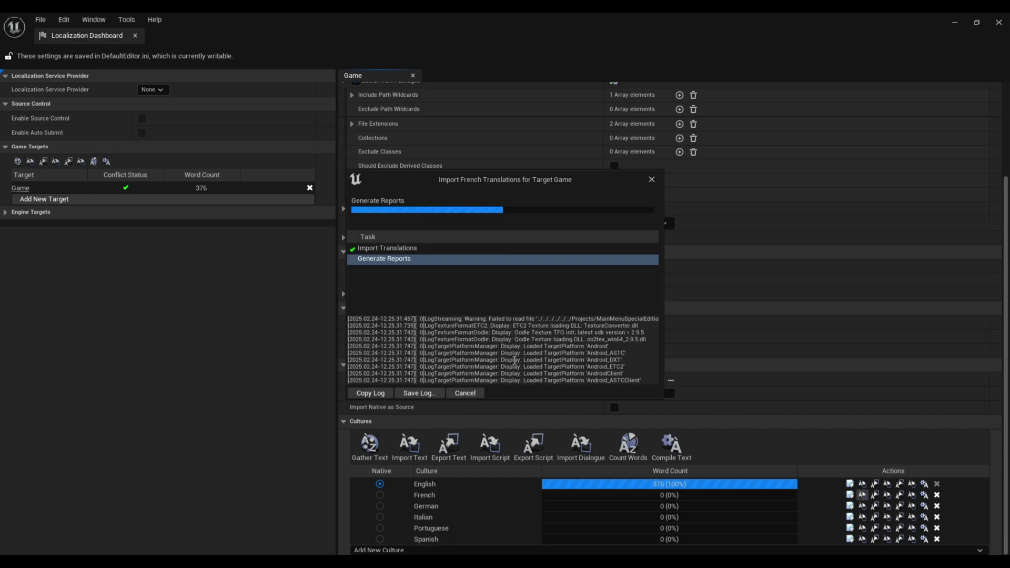
click(456, 394)
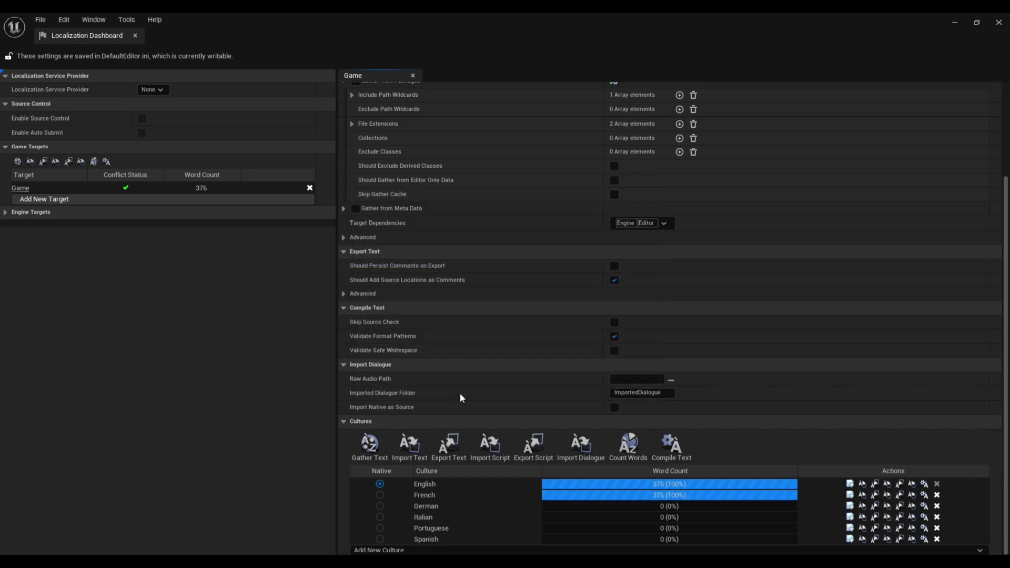
- Import the German translations from the Game file in the desktop's de folder
click(861, 506)
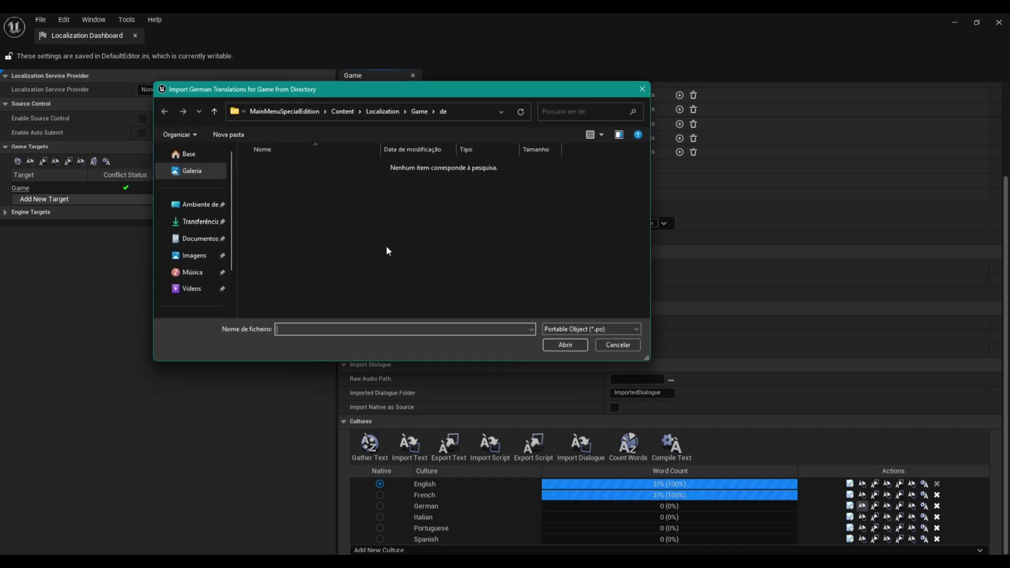
click(199, 205)
double_click(273, 173)
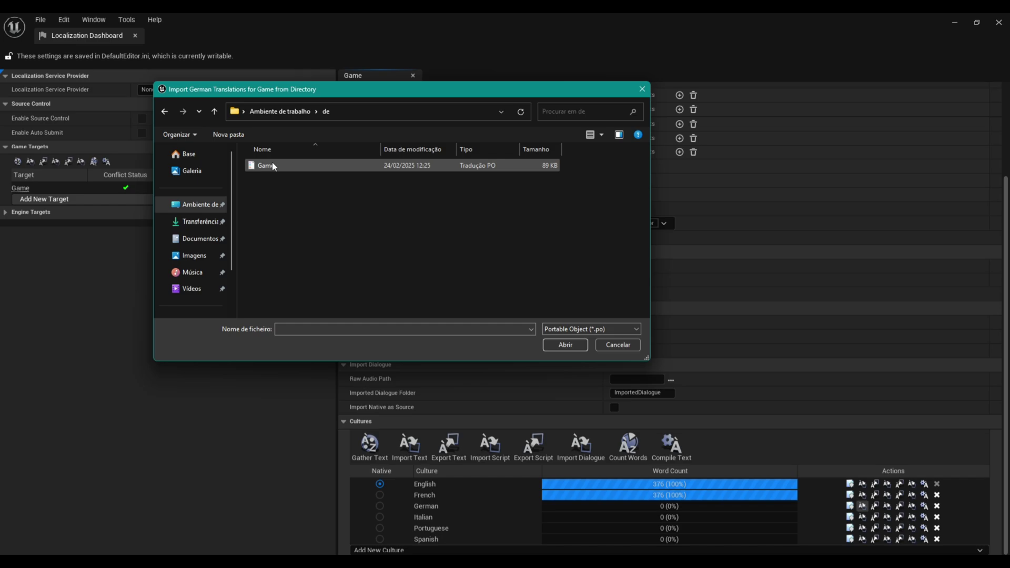
click(265, 165)
click(565, 345)
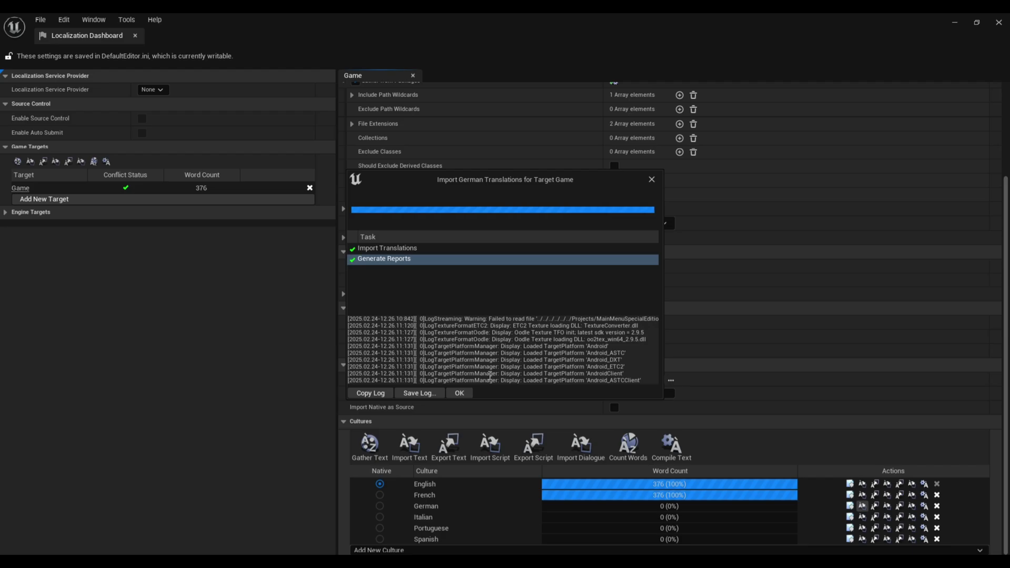
click(466, 393)
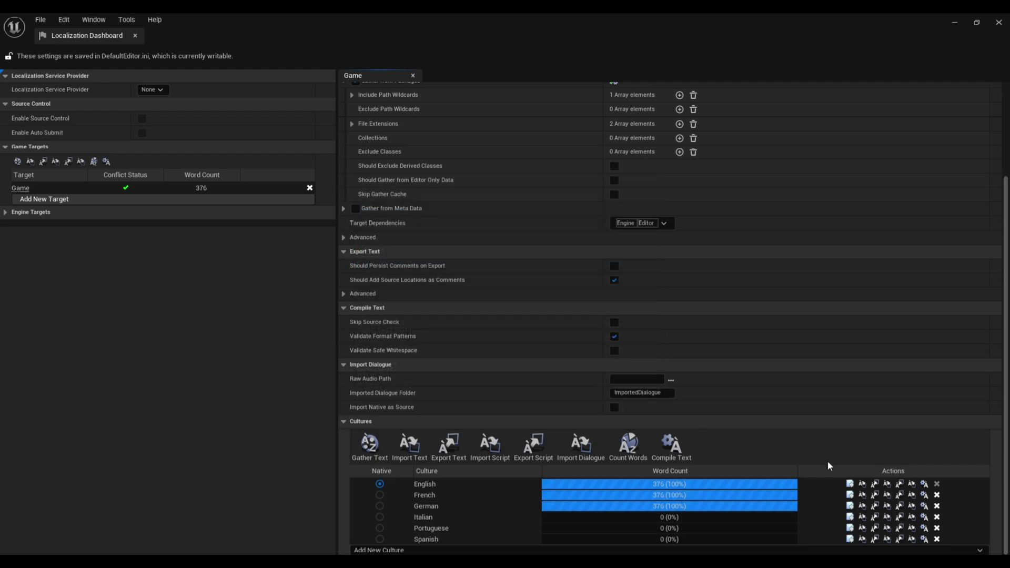
- Import the Italian translations from the Game file in the desktop's it folder
click(863, 518)
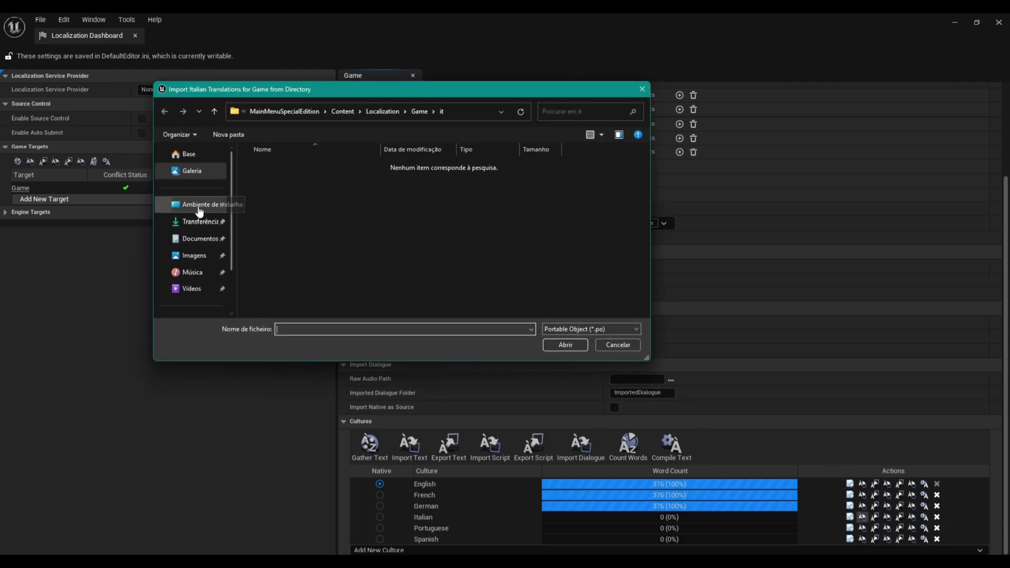
click(199, 206)
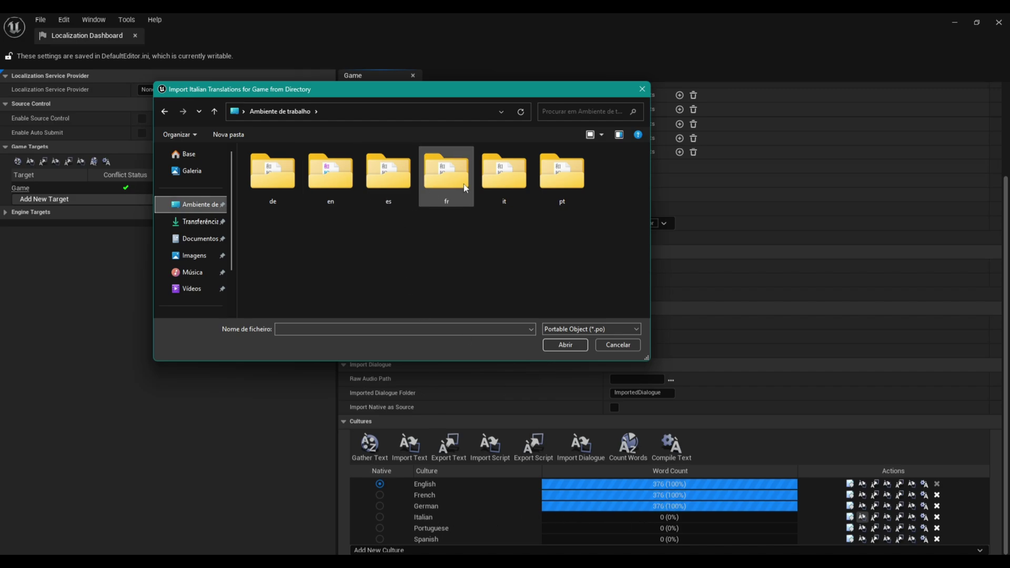
double_click(504, 174)
click(321, 165)
click(565, 345)
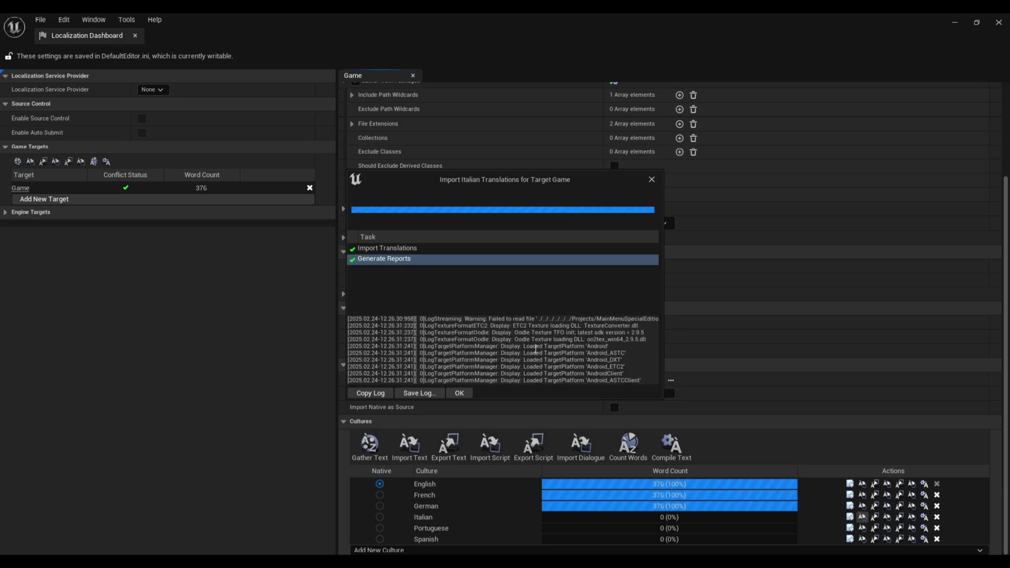
click(459, 392)
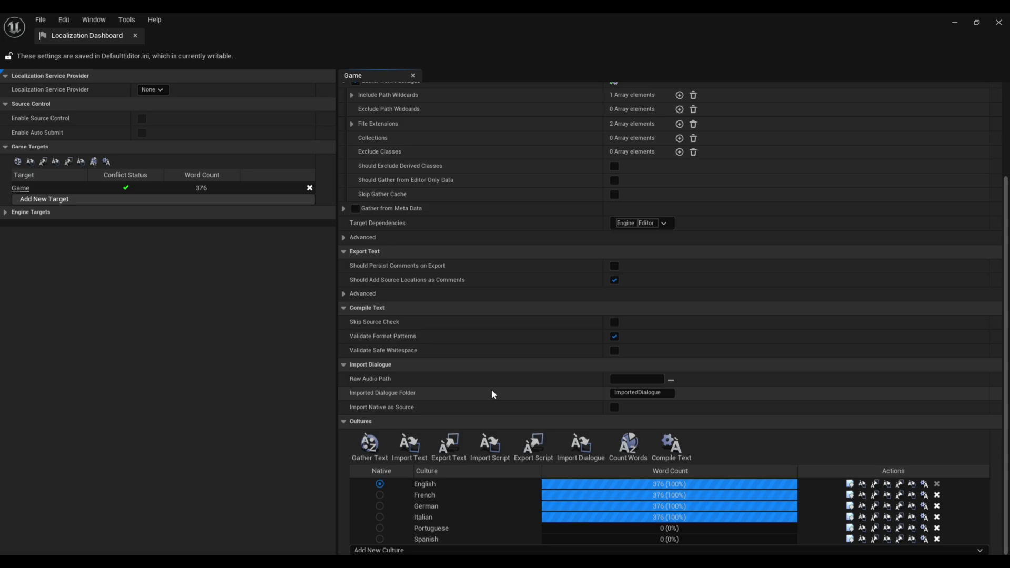
- Import the Portuguese translations from the Game file in the desktop's pt folder
click(862, 530)
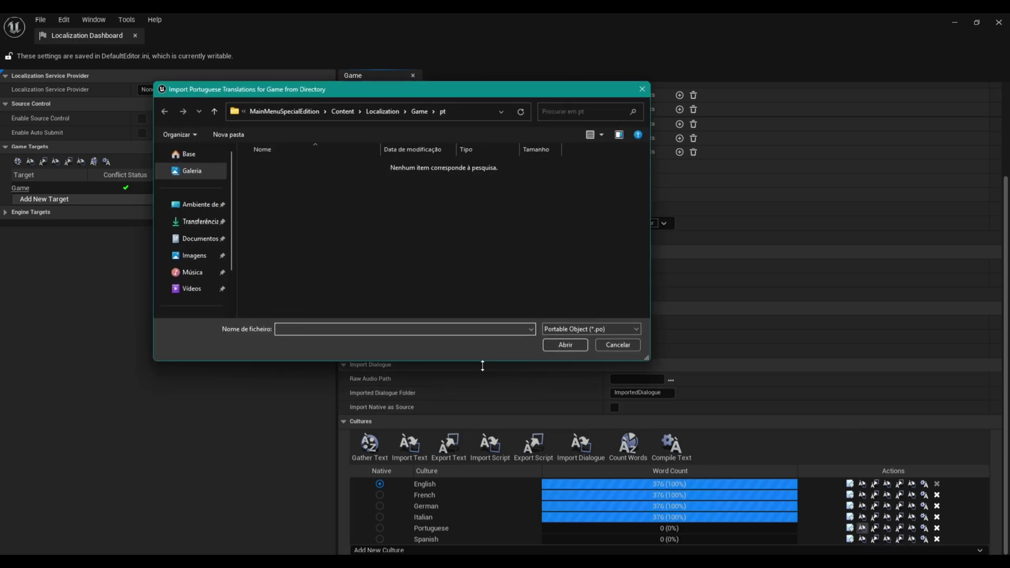
click(195, 205)
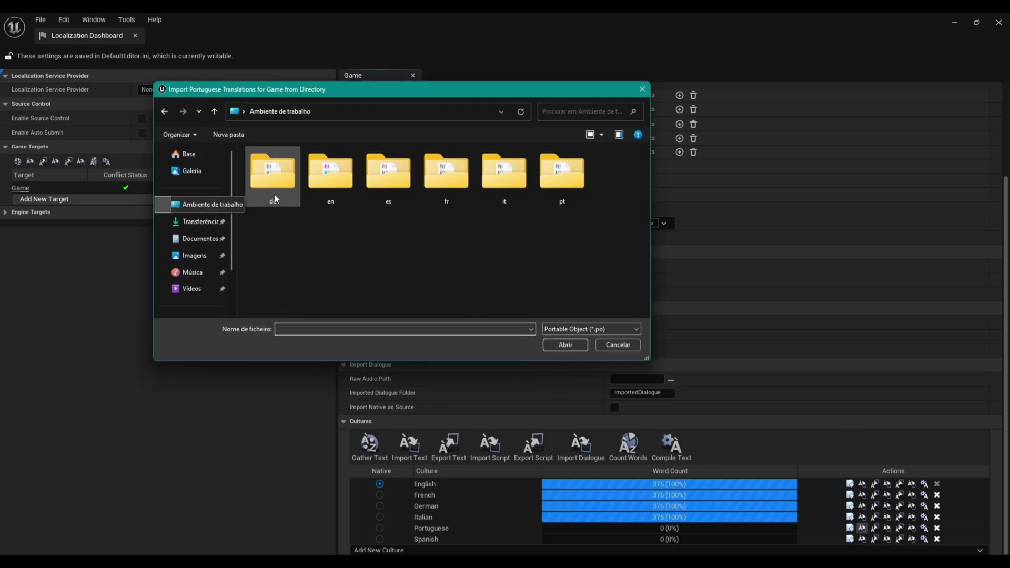
double_click(559, 176)
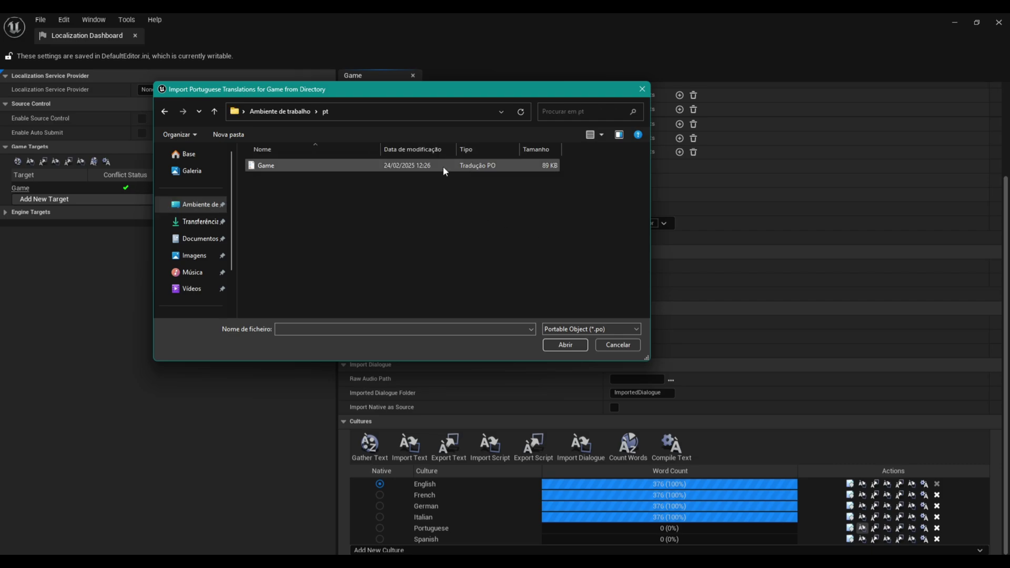
click(302, 165)
click(568, 344)
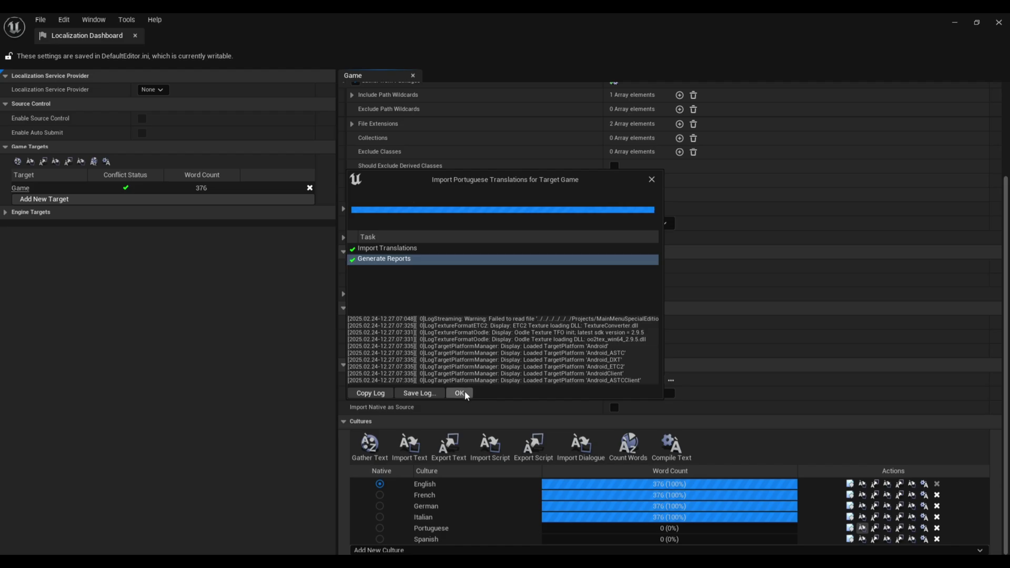
click(467, 393)
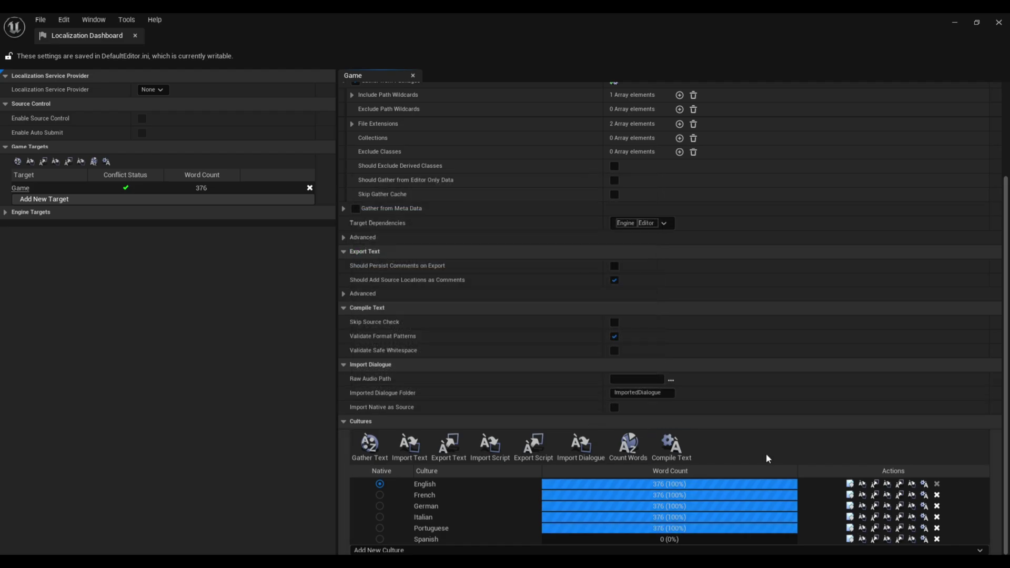
- Import the Spanish translations from the Game file in the desktop's es folder
click(863, 542)
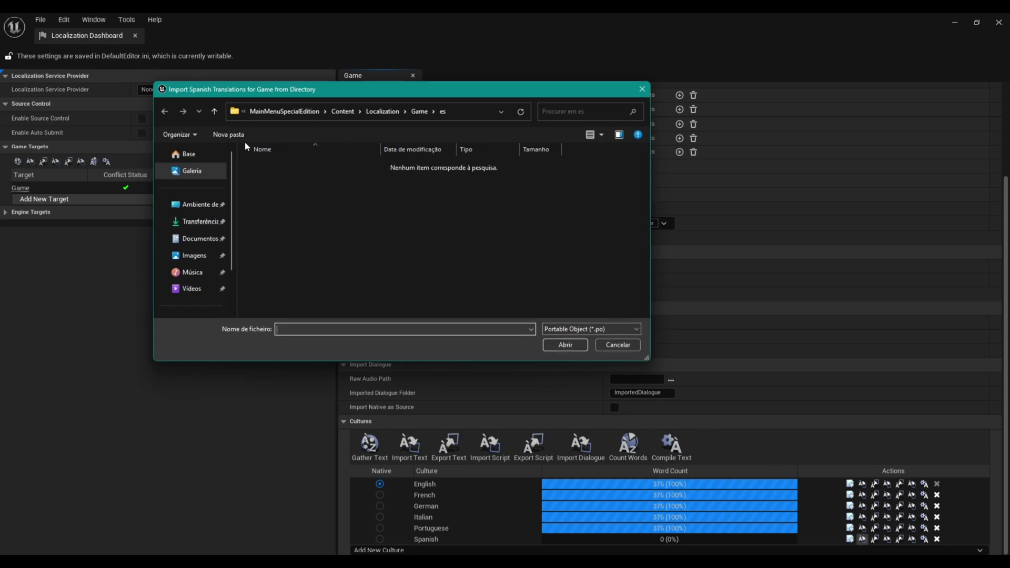
click(190, 209)
double_click(386, 177)
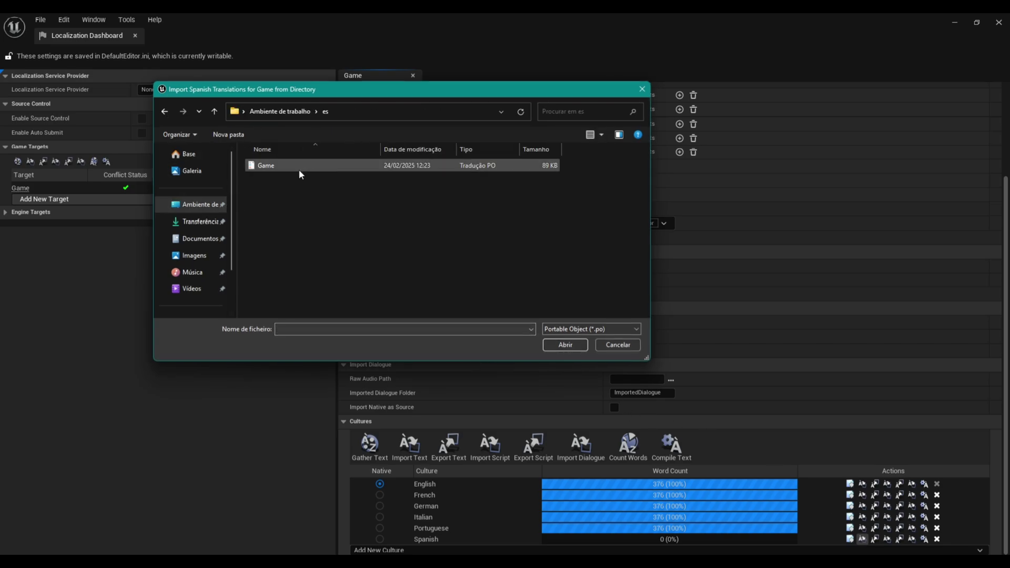
click(299, 167)
click(565, 345)
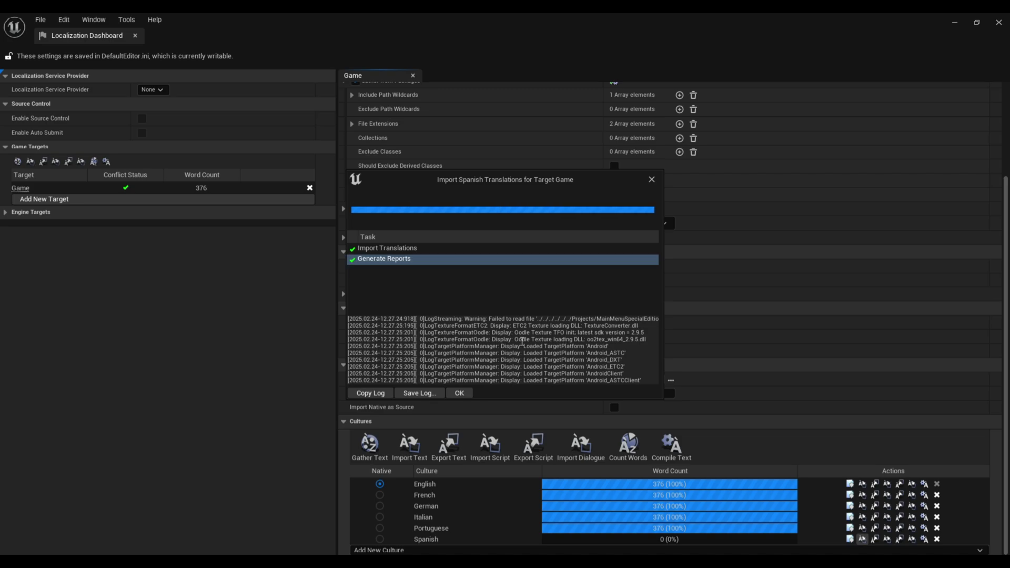
click(464, 392)
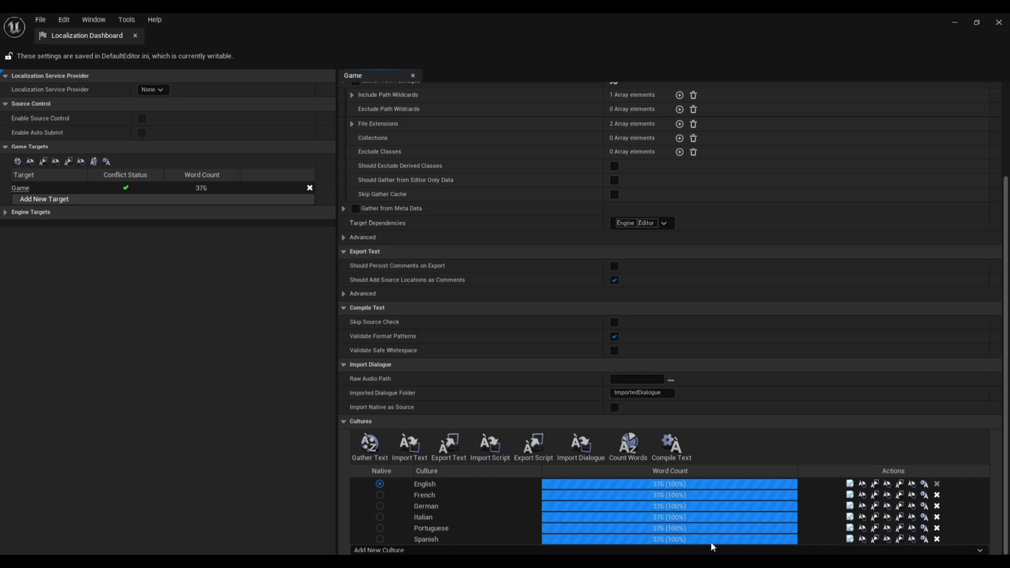
- Compile the translated text of all cultures for the Game target and close the Localization Dashboard
click(676, 451)
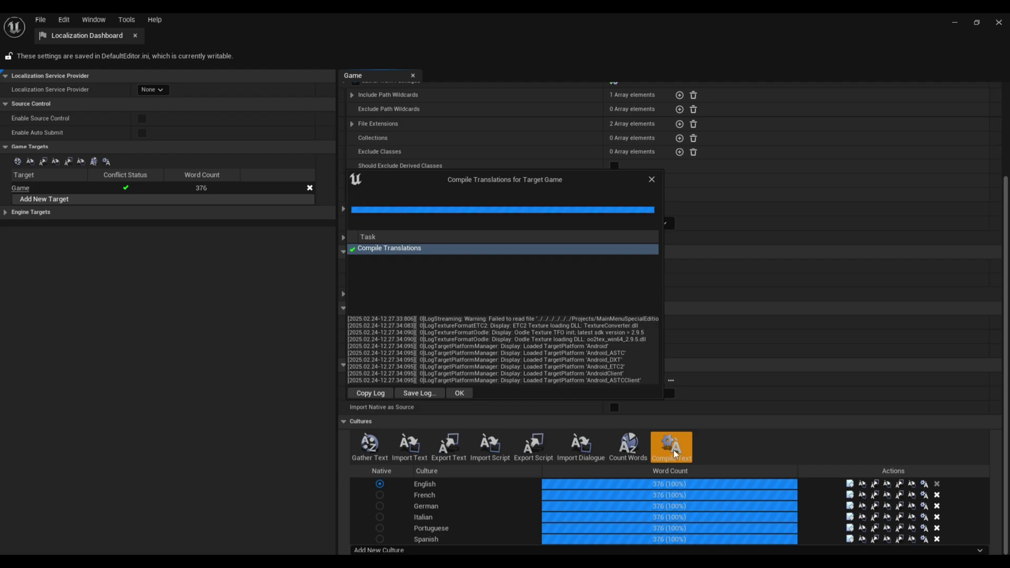
click(461, 393)
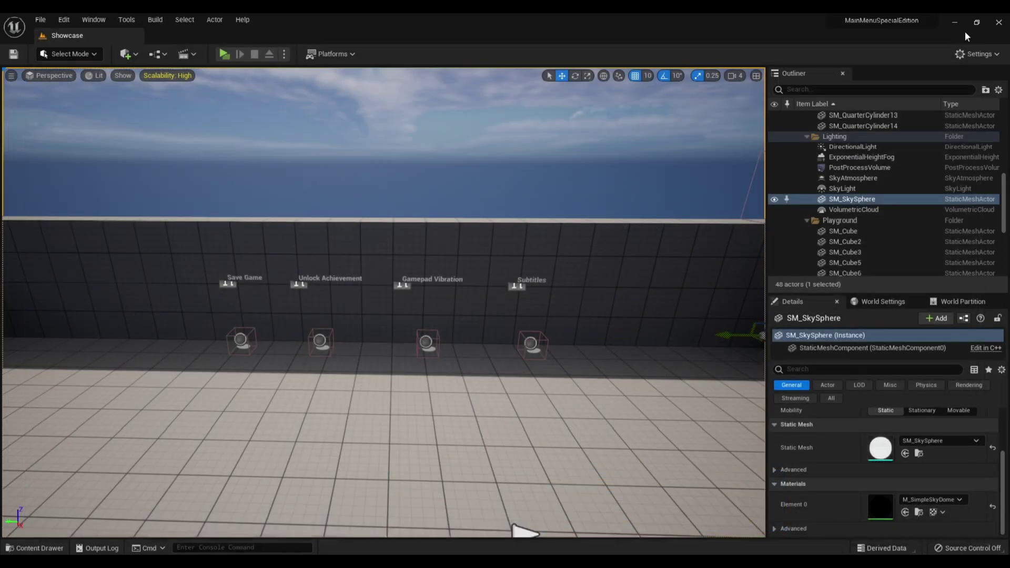
click(999, 23)
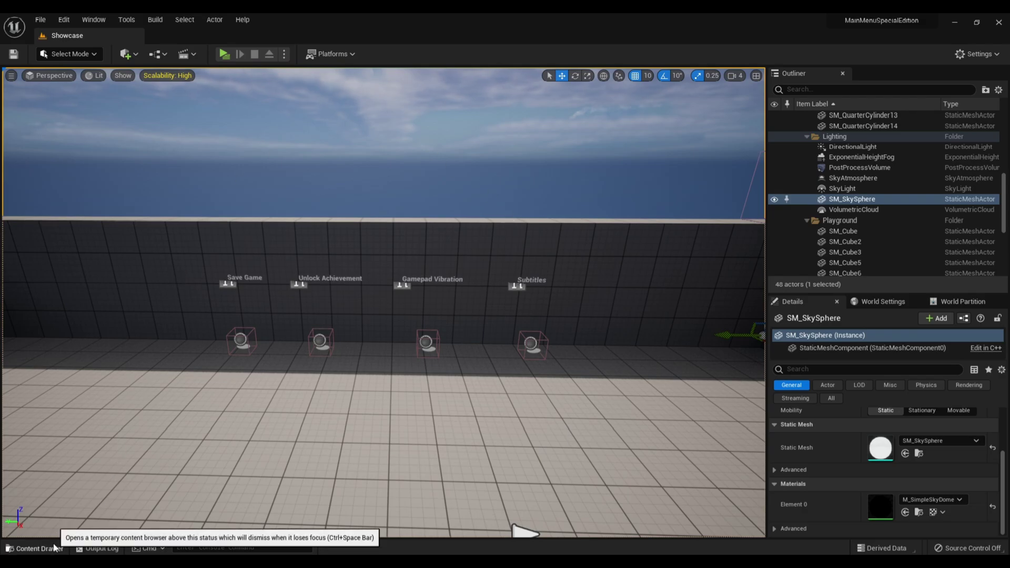
- Open the Menu map from the MainMenuSpecialEdition Maps folder, saving the modified BP_AchiementUnlocker actor
click(33, 547)
click(280, 366)
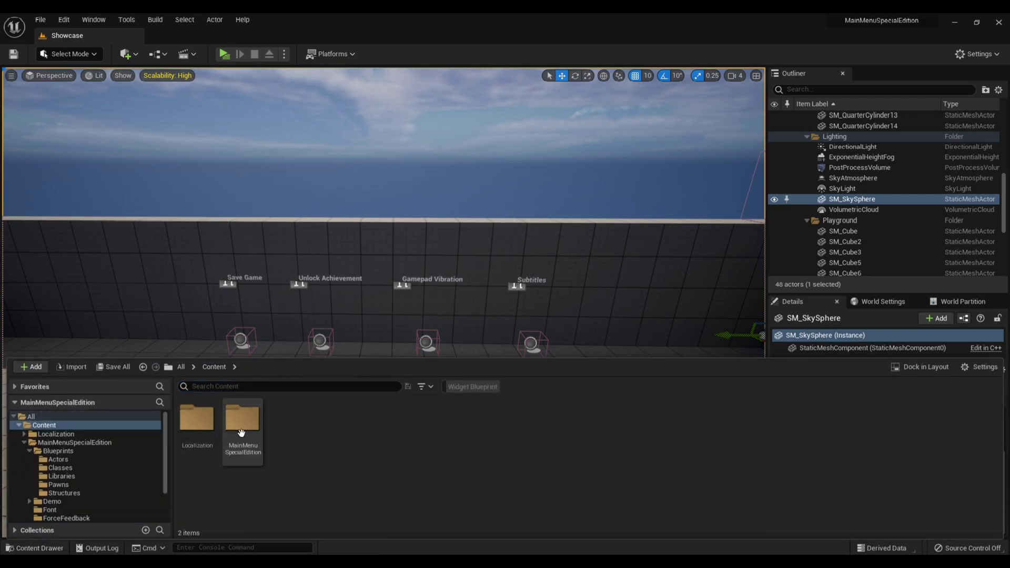
double_click(371, 440)
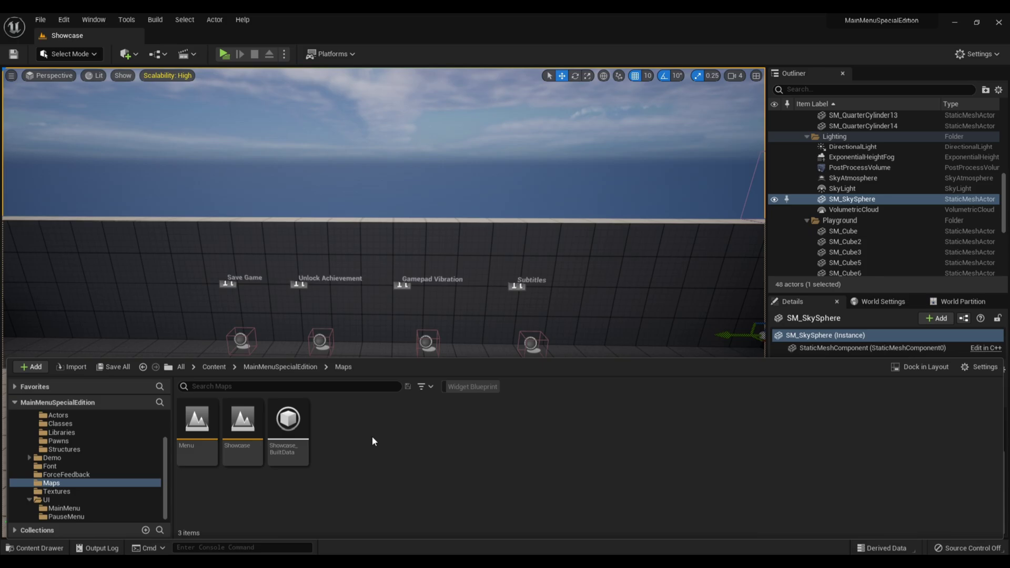
double_click(194, 419)
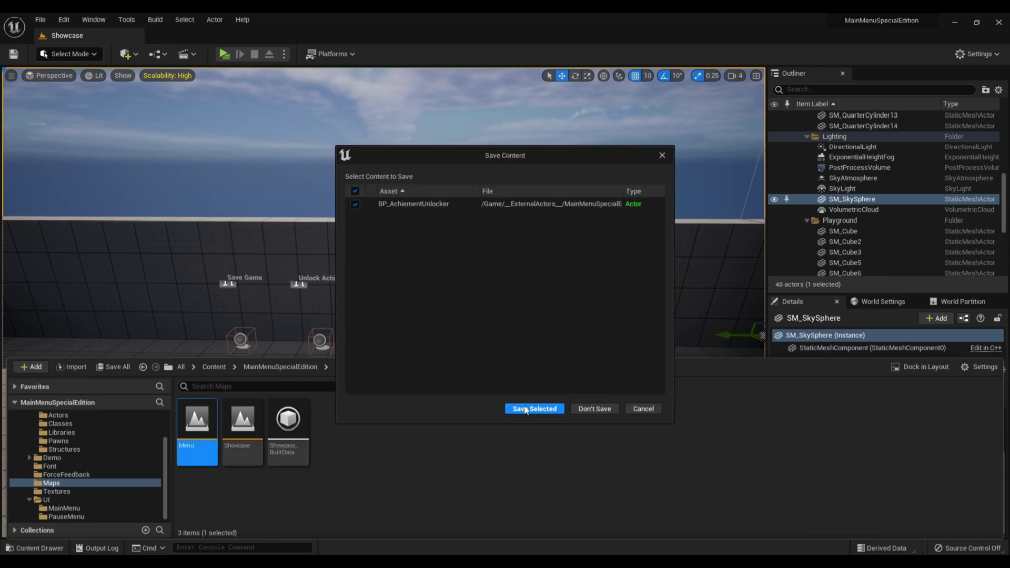
click(542, 410)
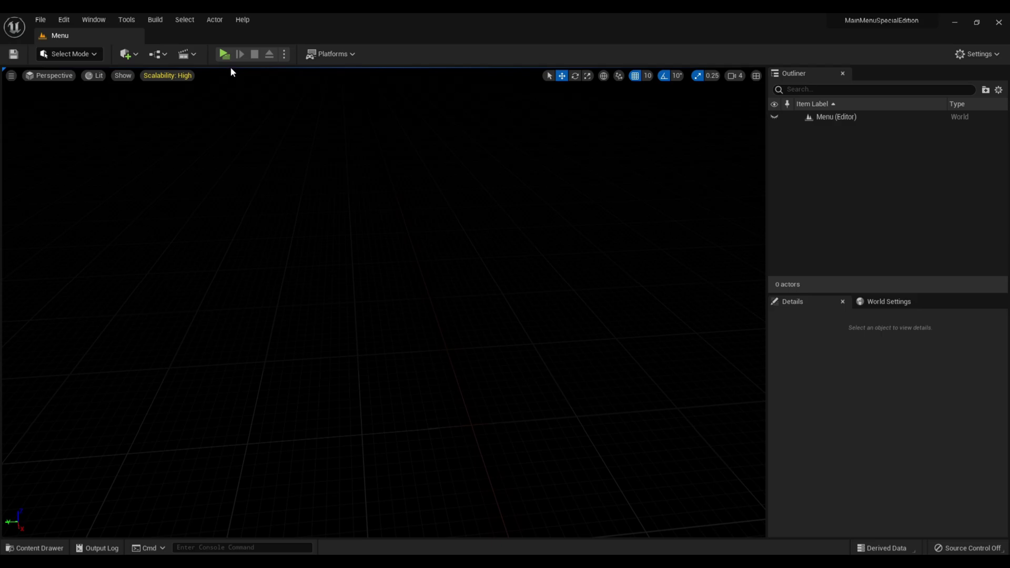
- Run the Menu map as a Standalone Game and open the game's options screen
click(284, 54)
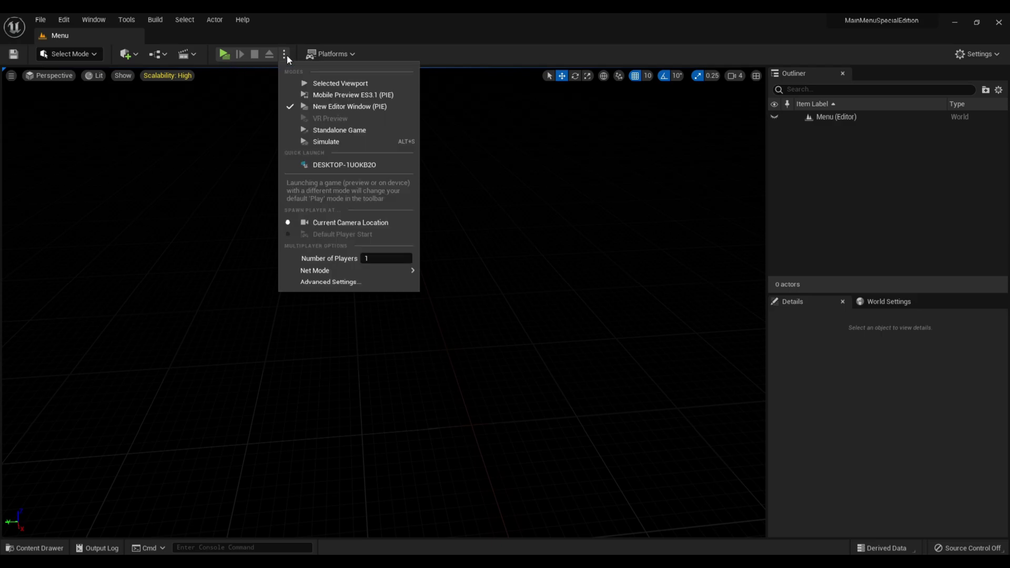
click(344, 133)
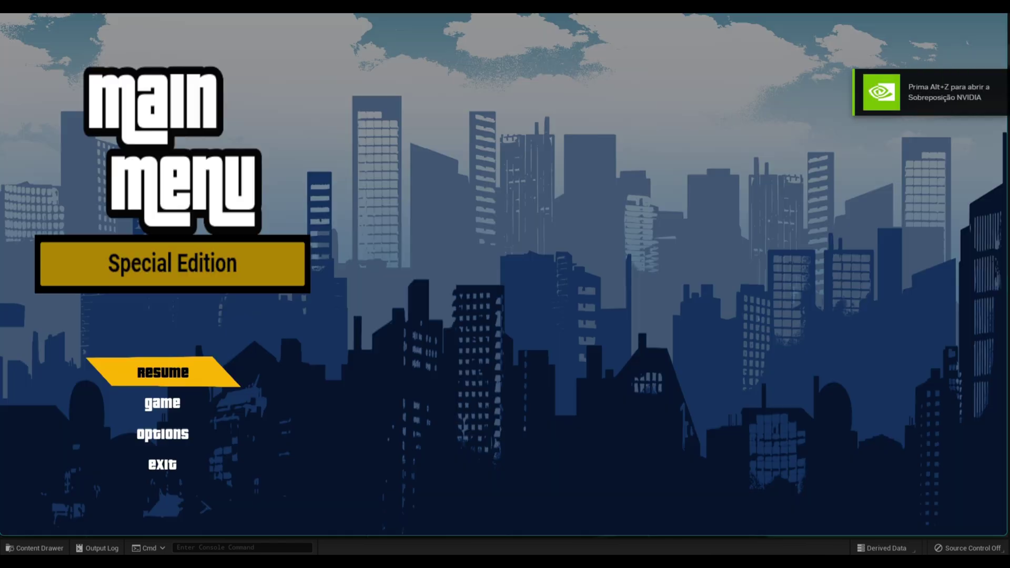
key(Down)
key(Down)
key(Return)
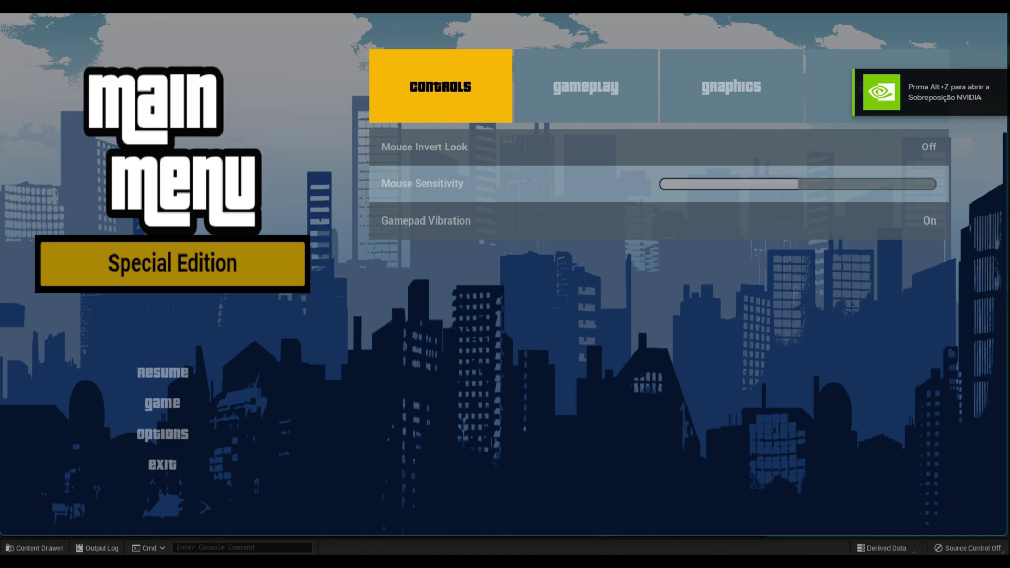
- Look through the option categories up to audio, and go to the Language setting in the gameplay options
key(Right)
key(Right)
key(Right)
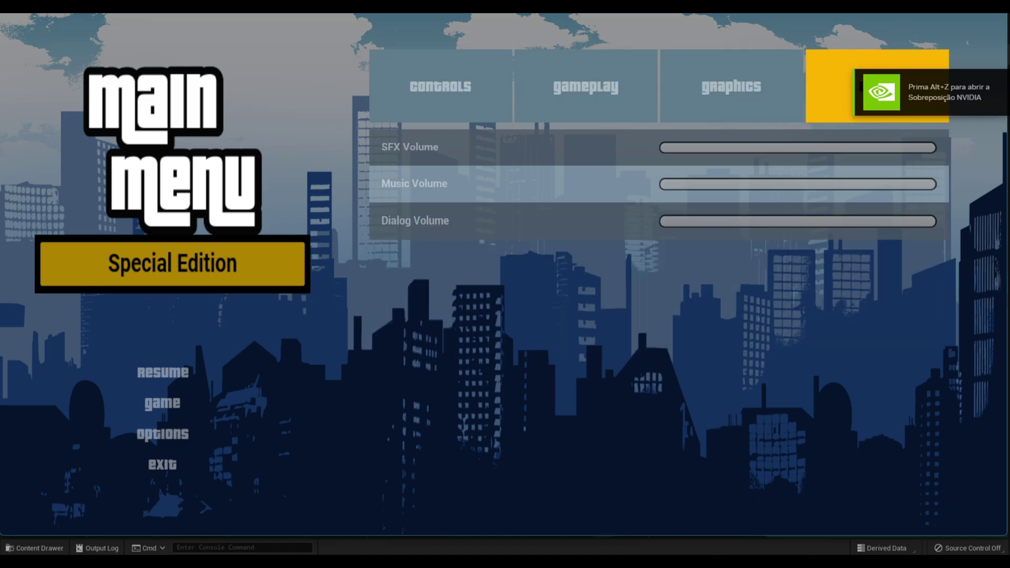
key(Left)
key(Left)
key(Down)
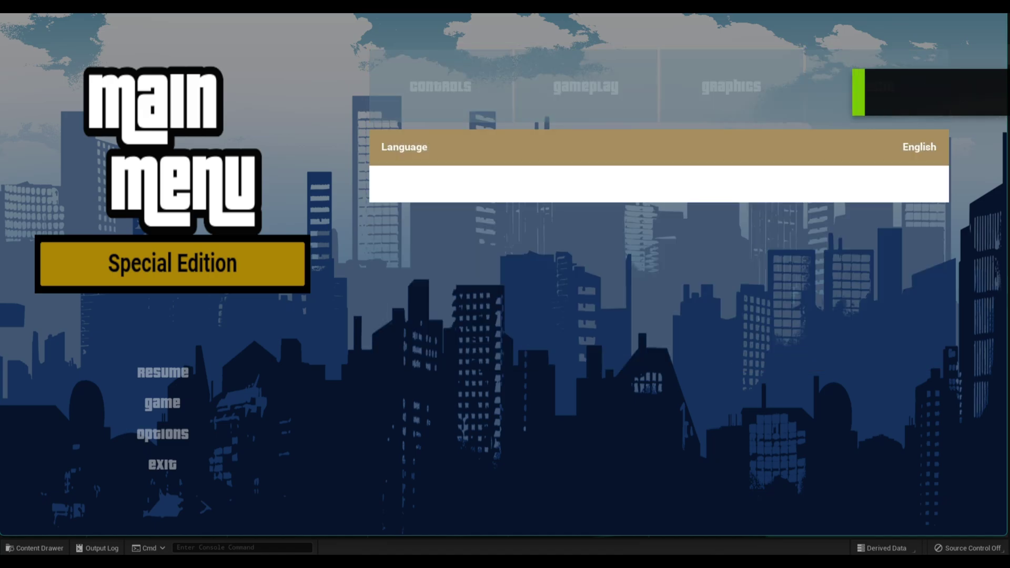
key(Up)
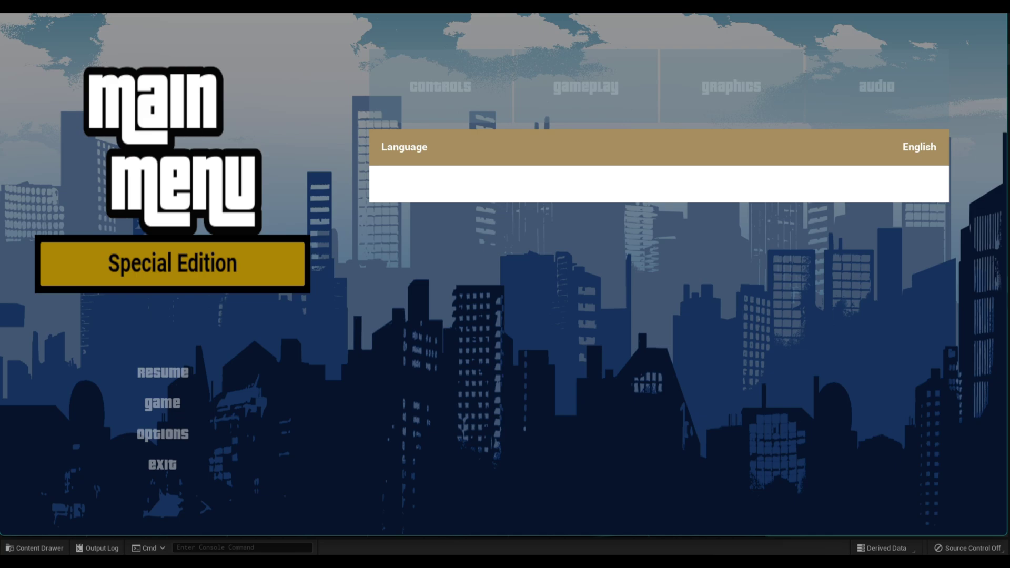
- Cycle the game's Language through Français up to Português to check the translated menu texts, and set it back to English
key(Right)
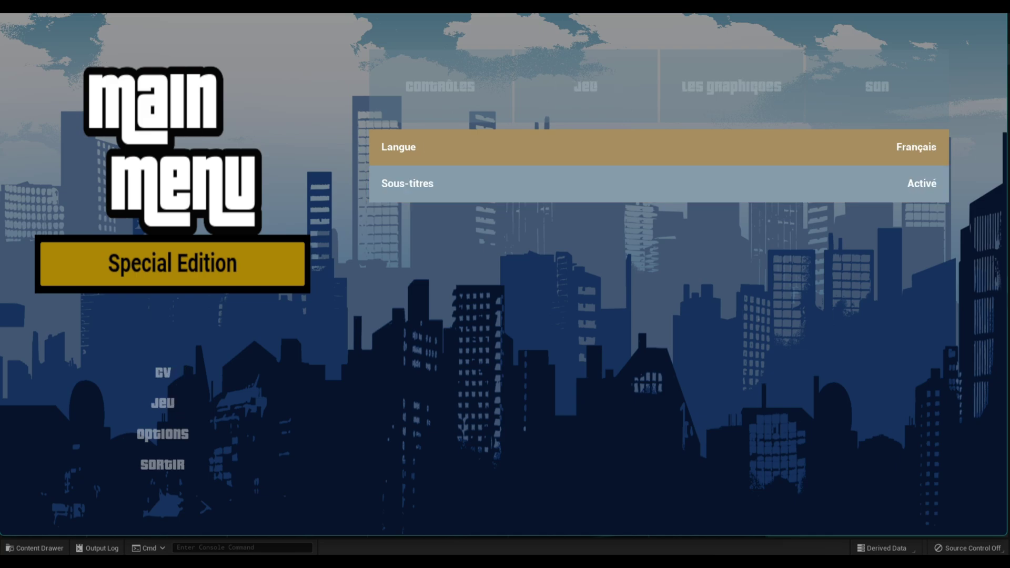
key(Right)
key(Right)
key(Right)
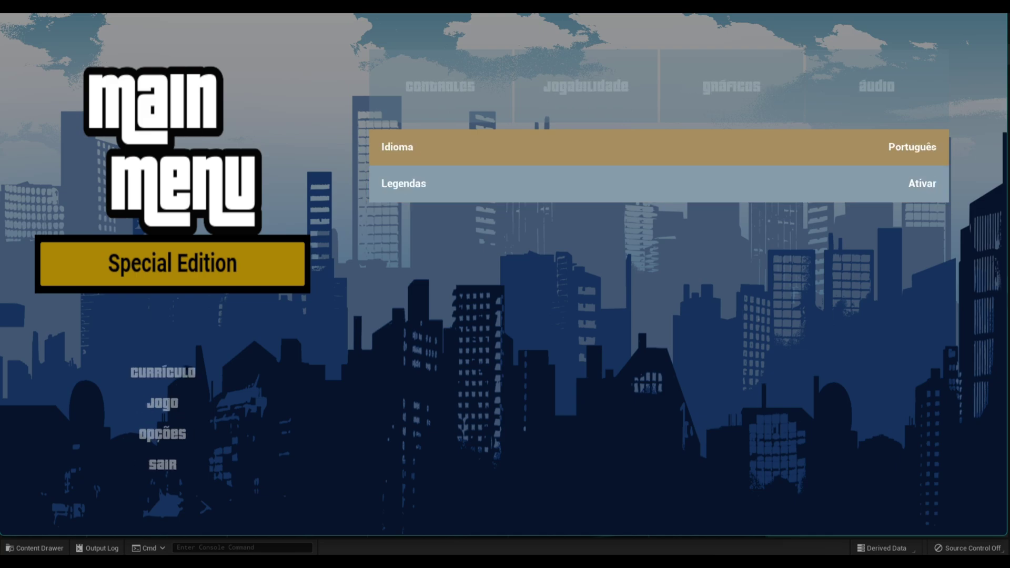
key(Left)
key(Left)
key(Left)
key(Left)
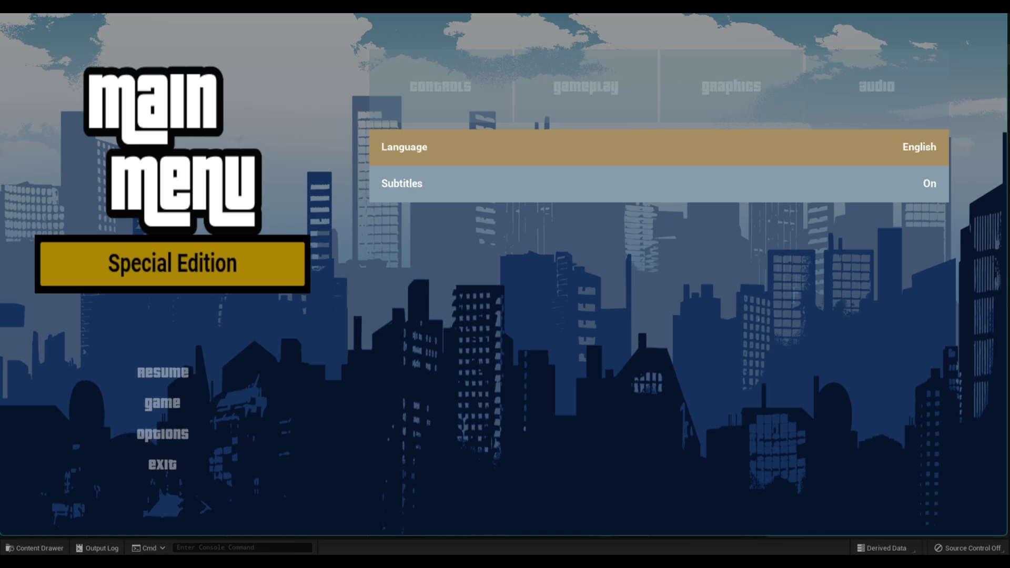
- Leave the options screen for the main menu and highlight the Resume entry
key(Up)
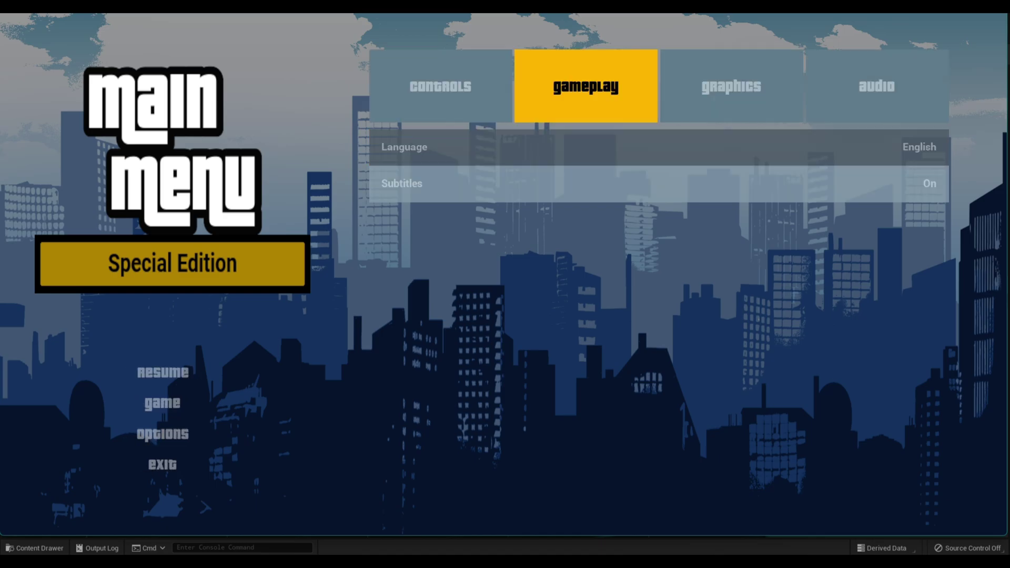
key(Right)
key(Left)
key(Escape)
key(Up)
key(Up)
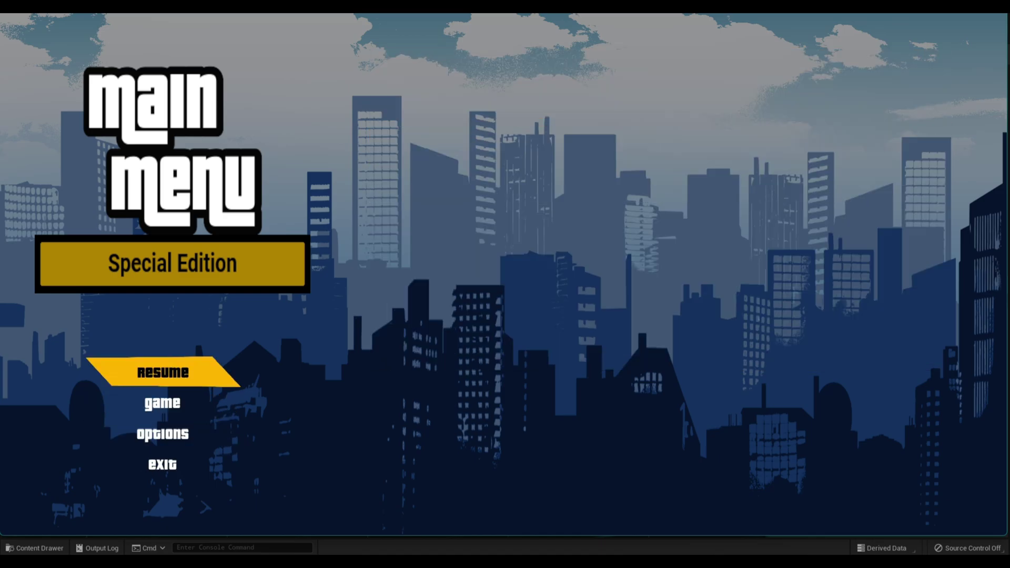